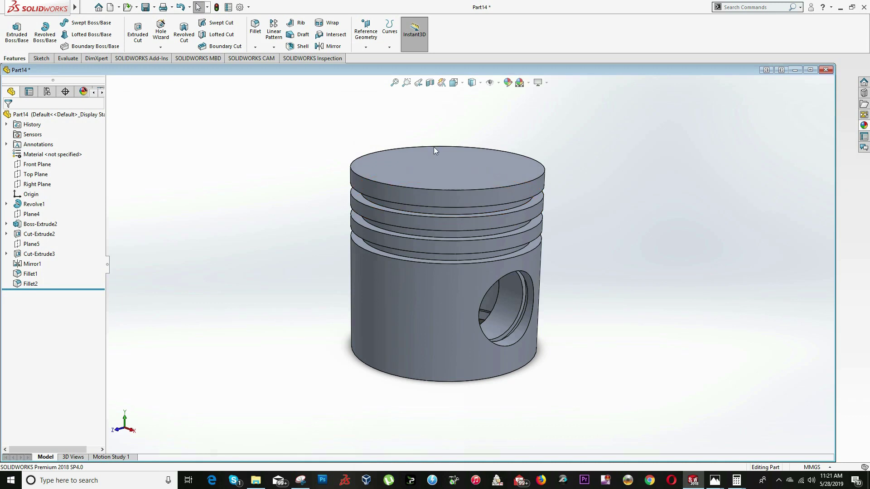
# Orbit the finished piston to inspect its top and open underside, then bring up the reference drawing
pyautogui.moveTo(400, 151); pyautogui.dragTo(396, 132, button='middle')
pyautogui.moveTo(455, 313); pyautogui.dragTo(481, 277, button='middle')
pyautogui.scroll(3, 393, 283)
pyautogui.hotkey('alt', 'Tab')
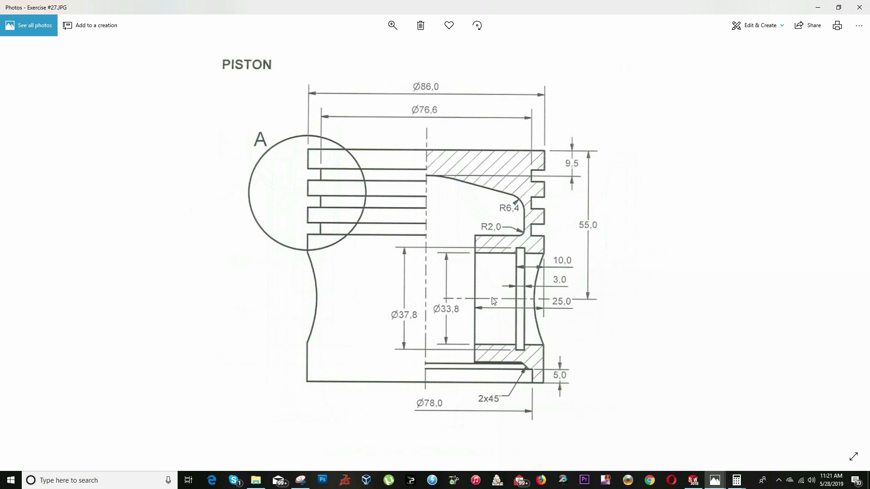
pyautogui.scroll(-6, 495, 297)
pyautogui.scroll(6, 421, 322)
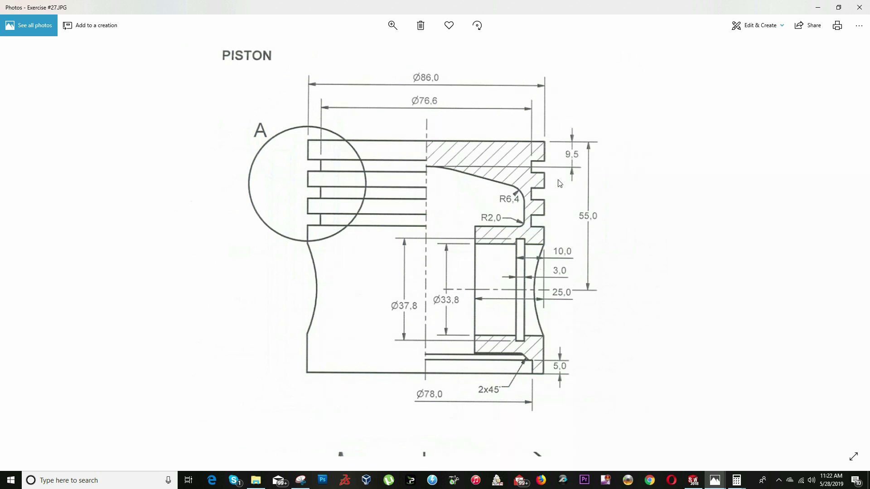
pyautogui.click(439, 315)
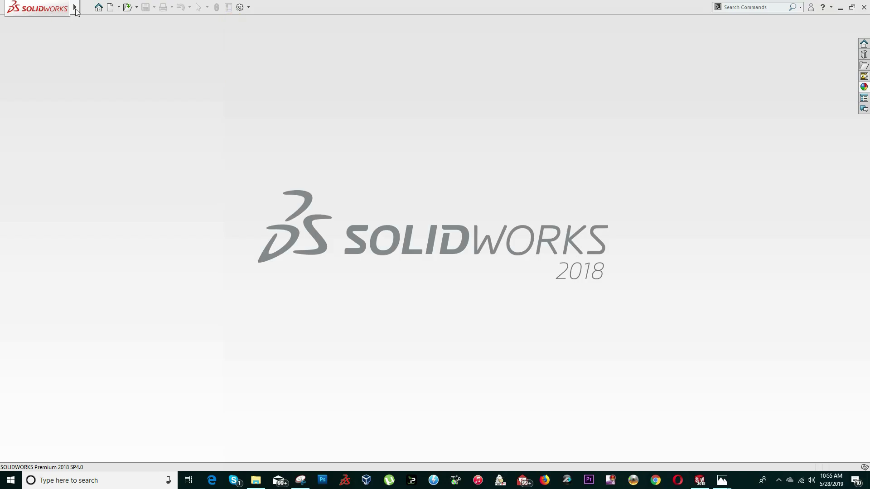
# Create a new single-part document and glance at the piston drawing
pyautogui.click(110, 8)
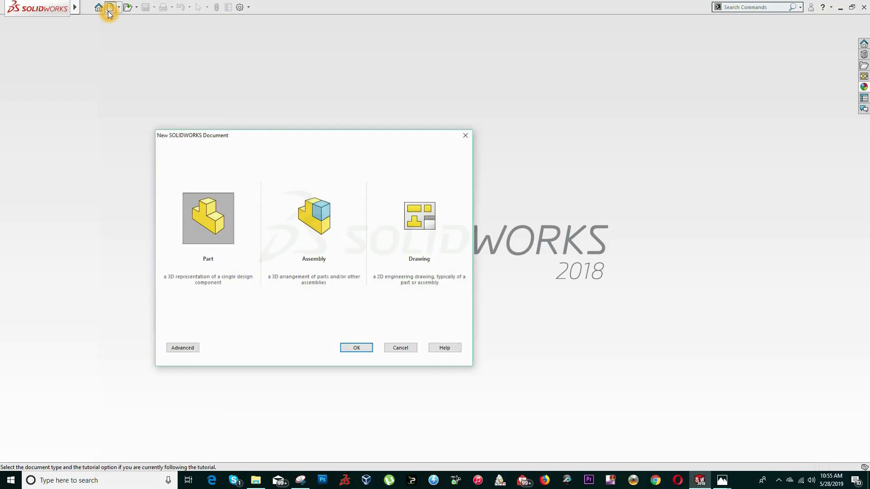
pyautogui.click(214, 264)
pyautogui.click(368, 350)
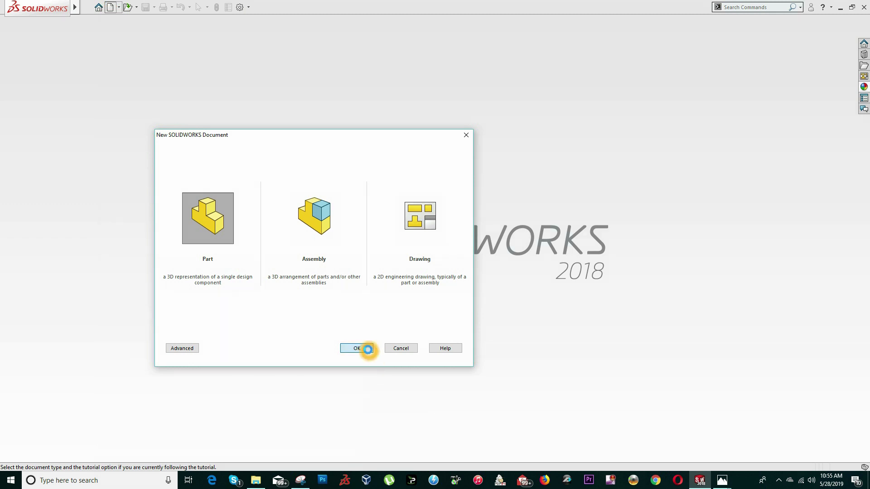
pyautogui.hotkey('alt', 'Tab')
pyautogui.hotkey('alt', 'Tab')
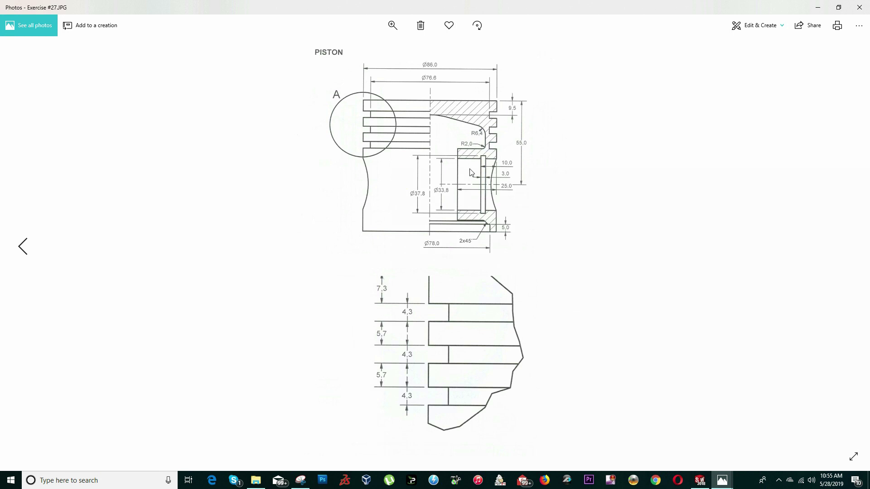
pyautogui.scroll(3, 472, 174)
pyautogui.hotkey('alt', 'Tab')
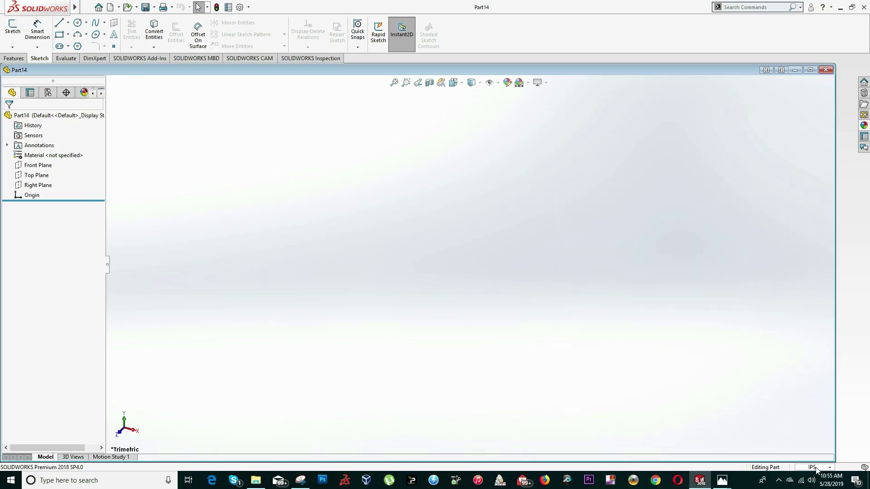
# Set the part units to MMGS and start a sketch on the Right Plane
pyautogui.click(820, 467)
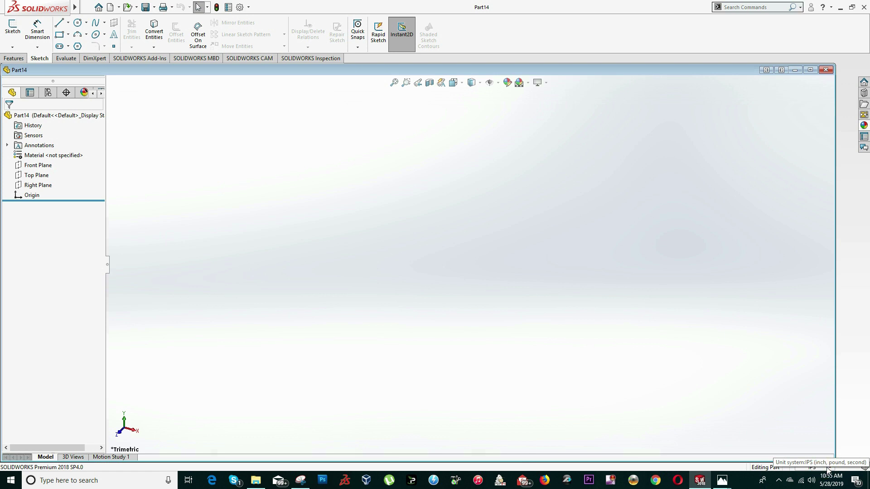
pyautogui.click(821, 468)
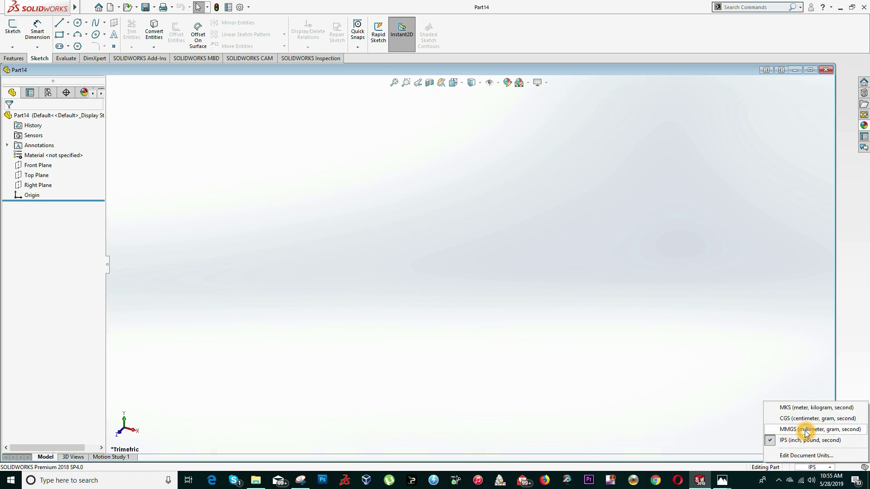
pyautogui.click(833, 431)
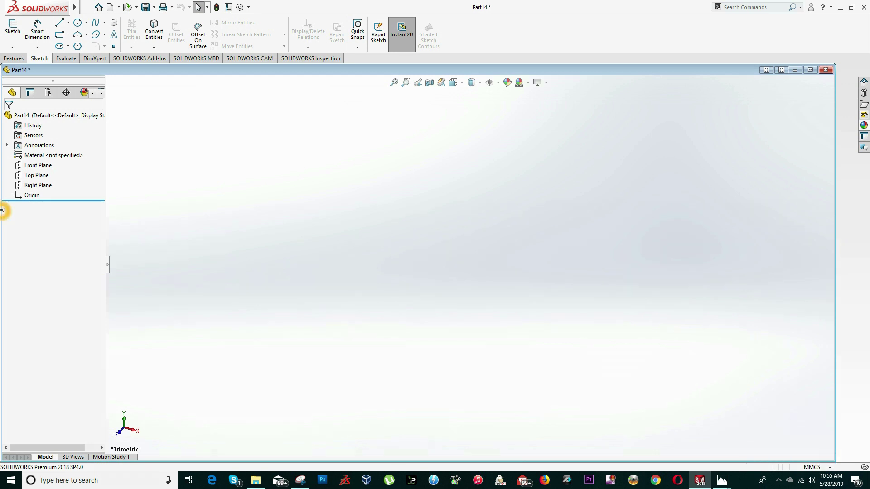
pyautogui.rightClick(29, 186)
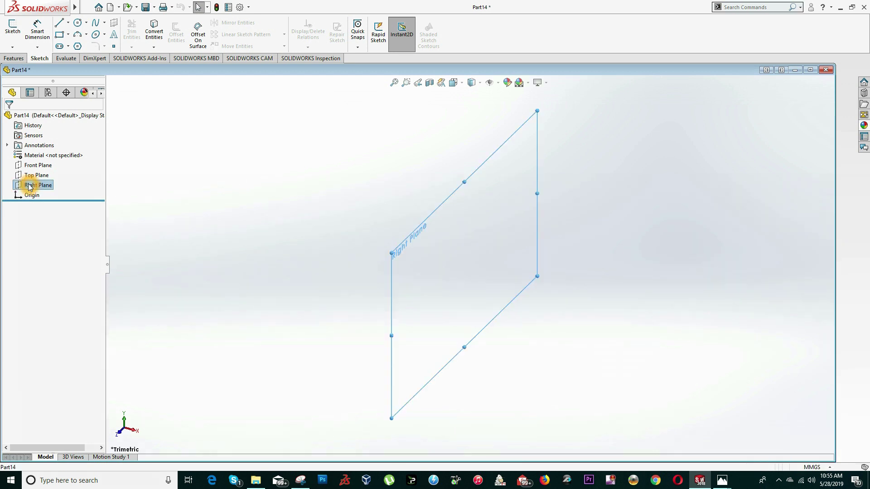
pyautogui.click(39, 172)
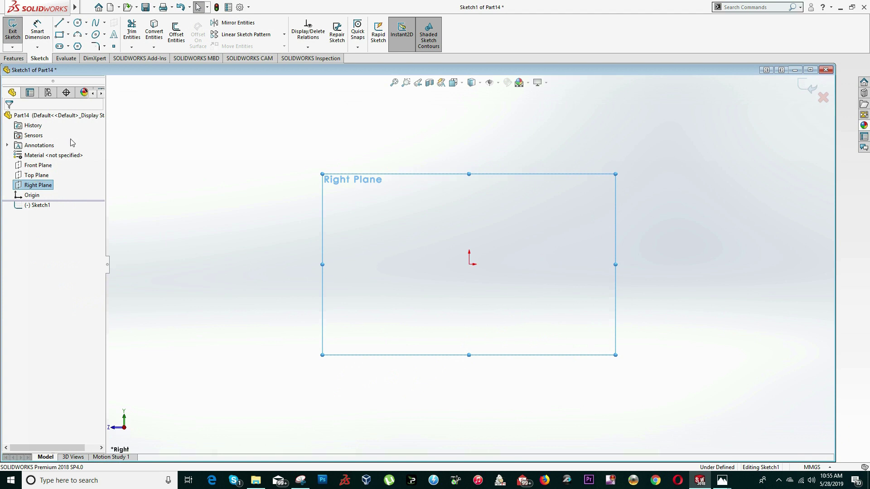
pyautogui.hotkey('alt', 'Tab')
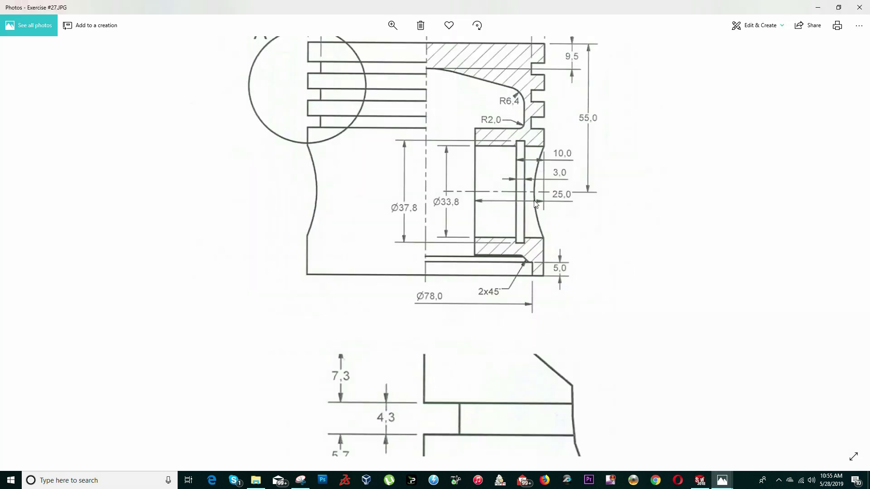
# Zoom into the piston section to read the Ø86,0 and Ø76,6 diameters and heights
pyautogui.scroll(3, 536, 204)
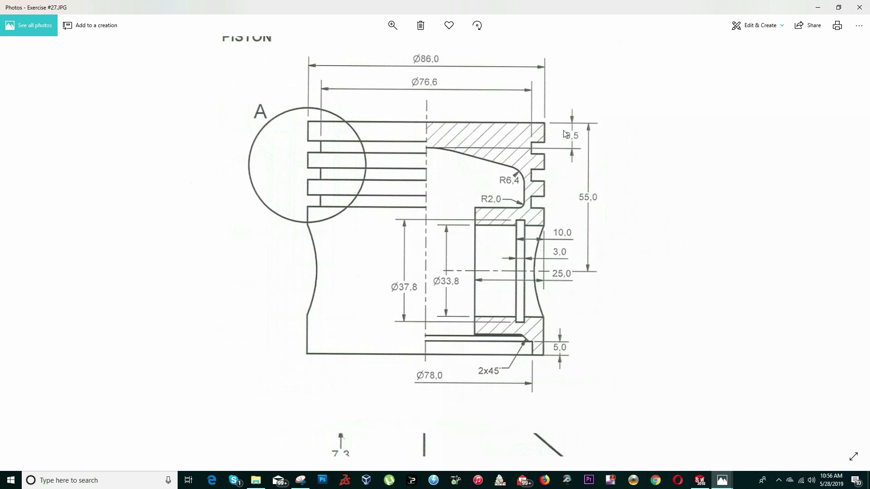
pyautogui.click(607, 355)
# Sketch a short vertical line up from the origin and a horizontal top line
pyautogui.hotkey('alt', 'Tab')
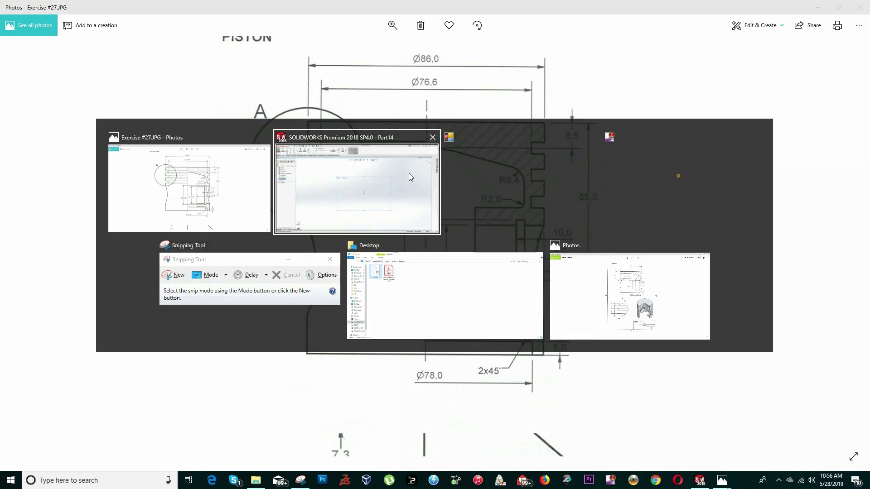
pyautogui.click(62, 27)
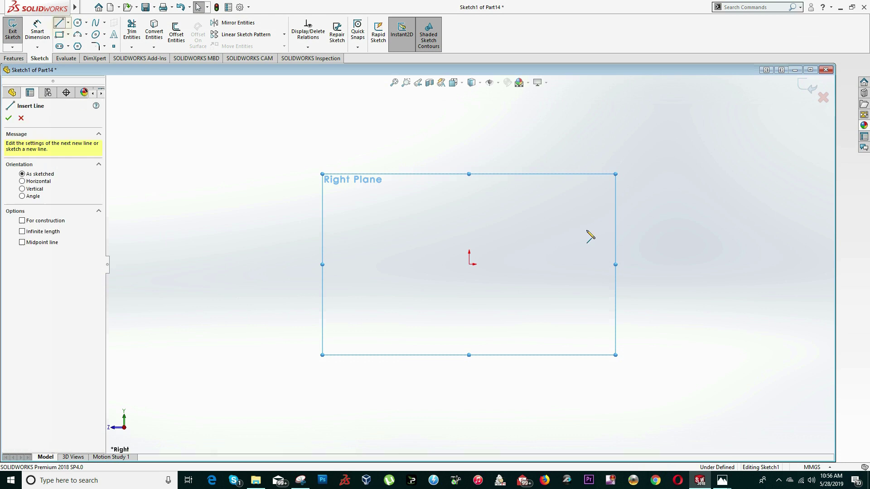
pyautogui.click(469, 265)
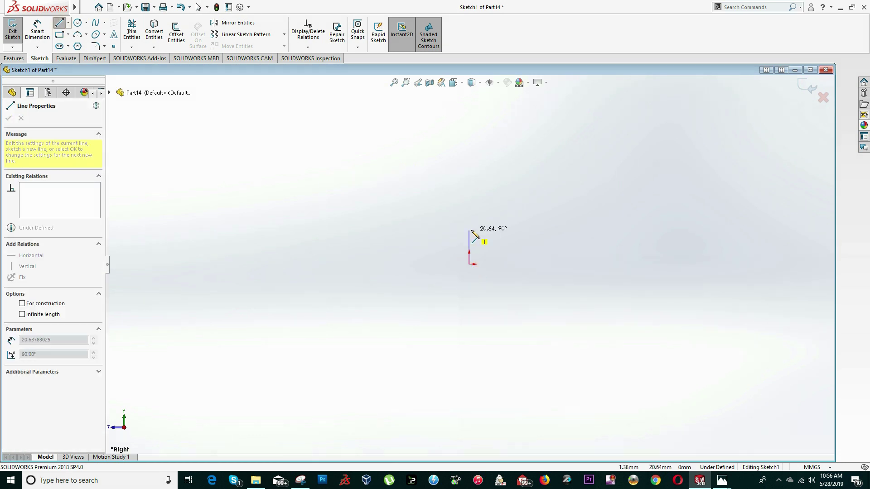
pyautogui.click(469, 227)
pyautogui.click(694, 227)
pyautogui.press('Escape')
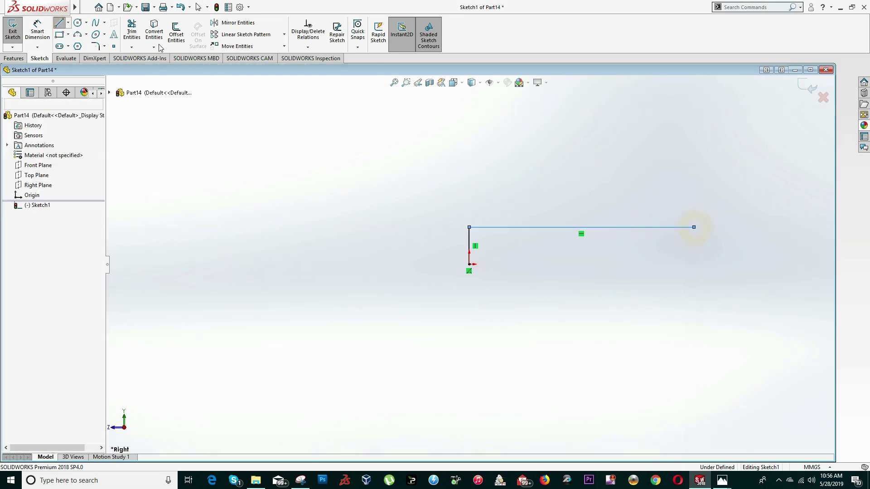
# Dimension the horizontal top line to 86/2, giving 43 mm
pyautogui.click(37, 28)
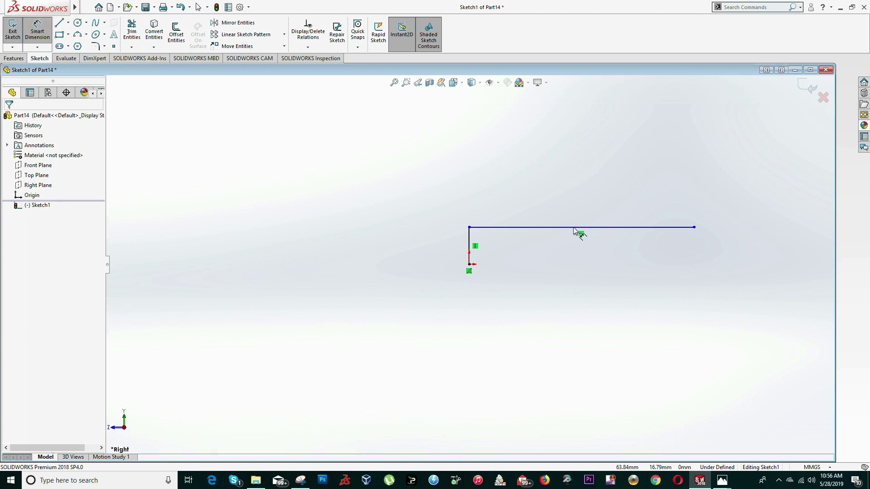
pyautogui.click(549, 227)
pyautogui.click(581, 200)
pyautogui.write('83/2')
pyautogui.press('BackSpace')
pyautogui.press('BackSpace')
pyautogui.press('BackSpace')
pyautogui.write('6/2')
pyautogui.press('Return')
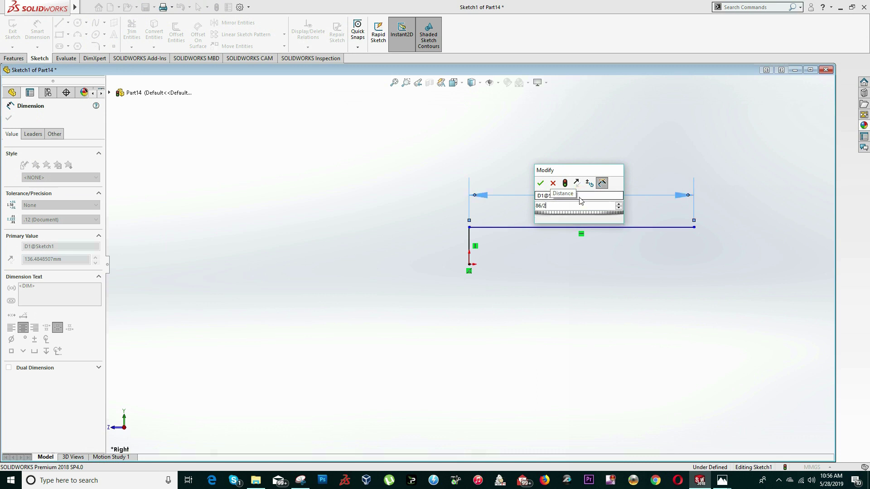
pyautogui.press('Escape')
pyautogui.click(60, 25)
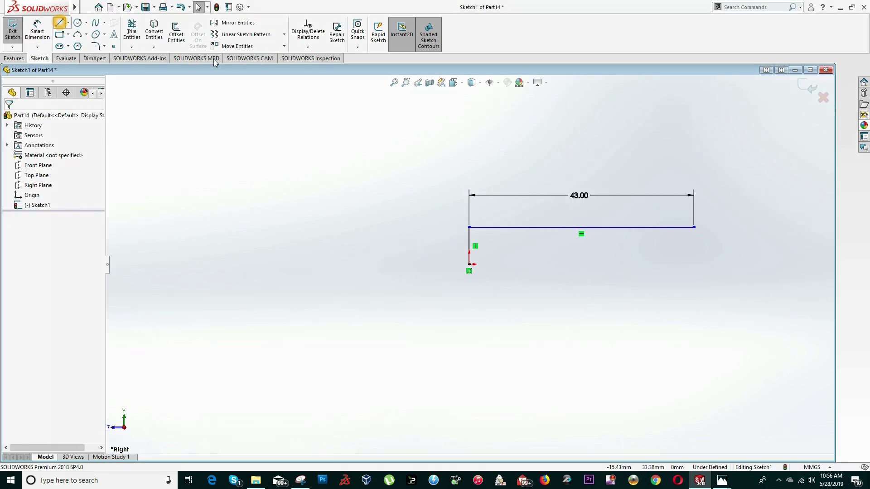
# Draw the vertical outer wall line down from the top line's right end
pyautogui.click(694, 227)
pyautogui.scroll(2, 689, 278)
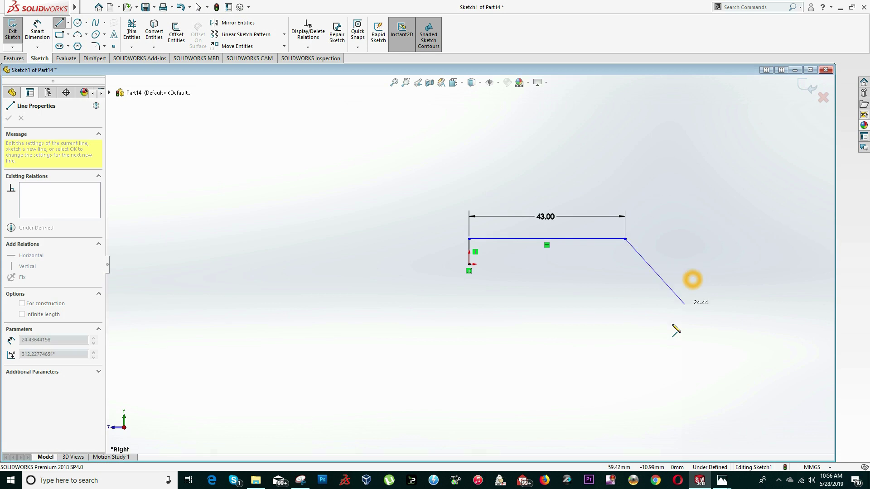
pyautogui.scroll(4, 585, 412)
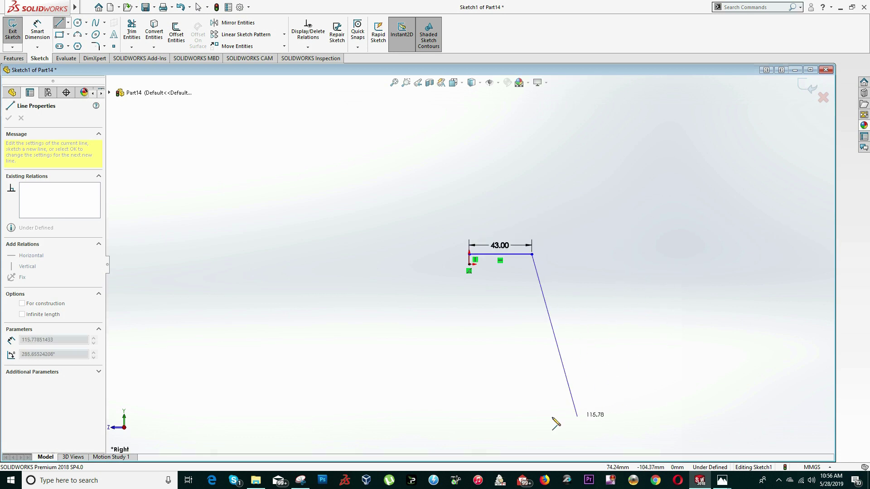
pyautogui.click(528, 406)
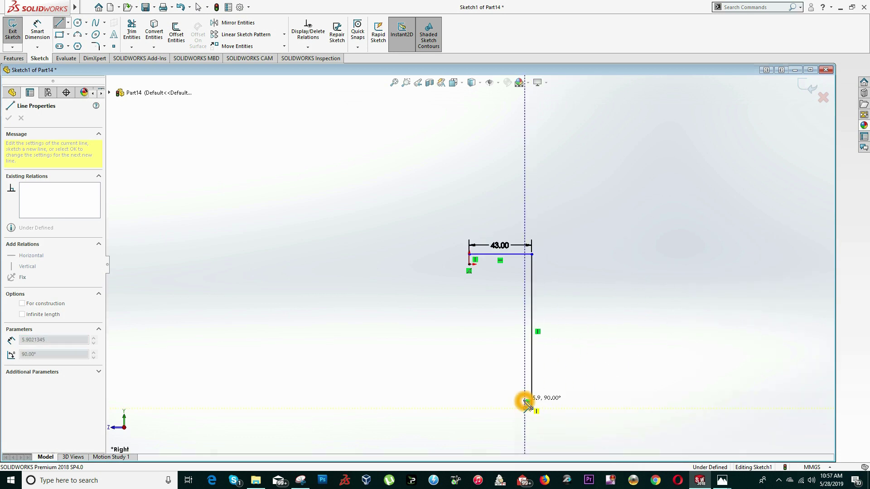
pyautogui.scroll(-1, 528, 403)
pyautogui.scroll(-3, 524, 396)
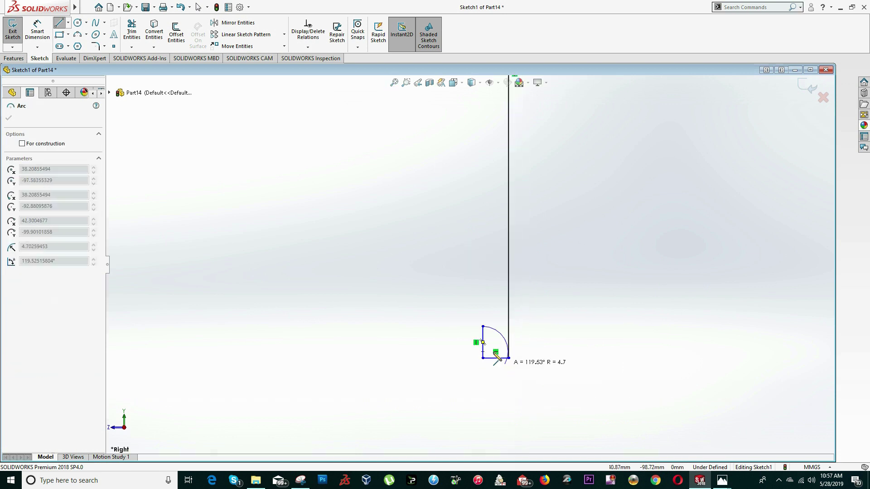
pyautogui.press('Escape')
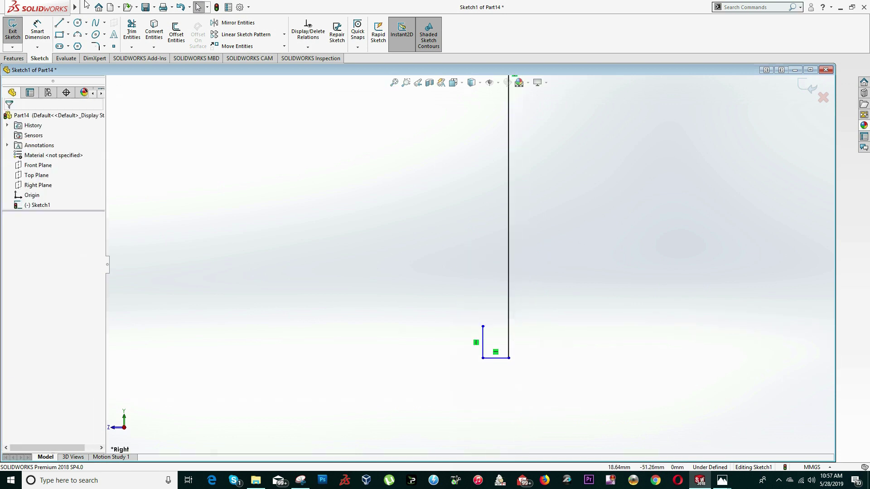
# Add the short bottom line, inner vertical wall and slanted top line closing the profile
pyautogui.click(59, 23)
pyautogui.click(483, 327)
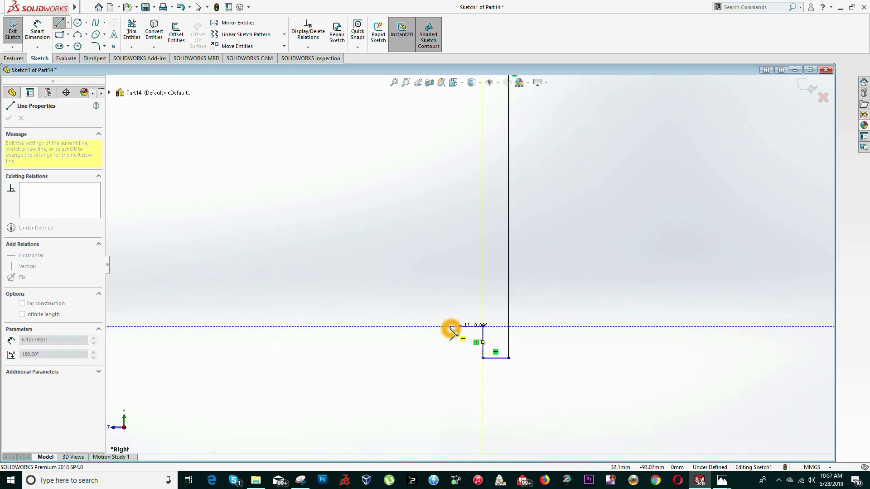
pyautogui.click(406, 276)
pyautogui.scroll(3, 435, 194)
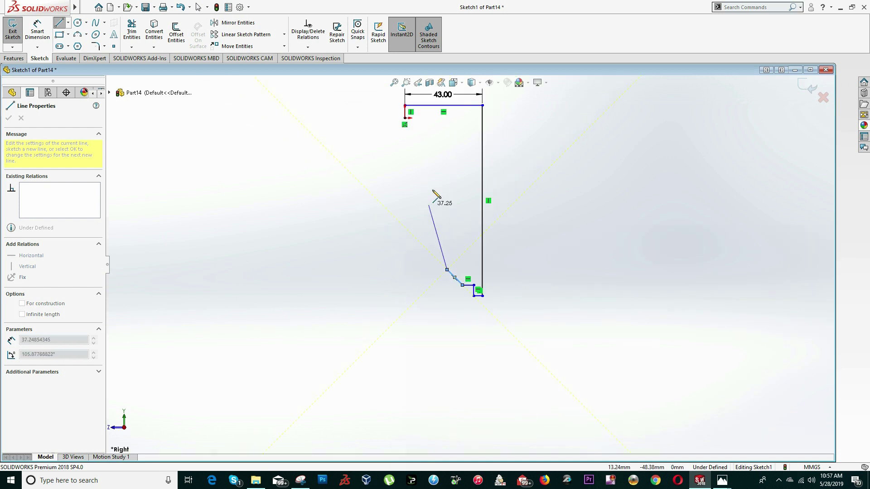
pyautogui.click(454, 177)
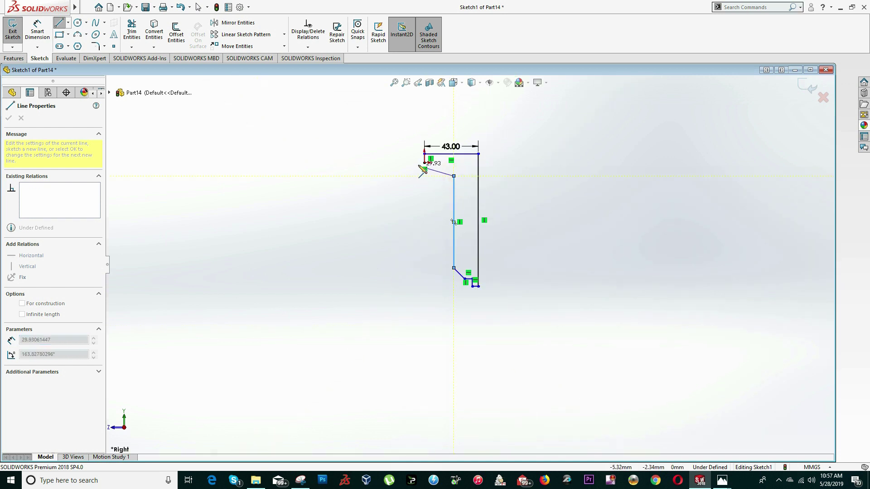
pyautogui.click(424, 157)
pyautogui.press('Escape')
pyautogui.scroll(5, 472, 166)
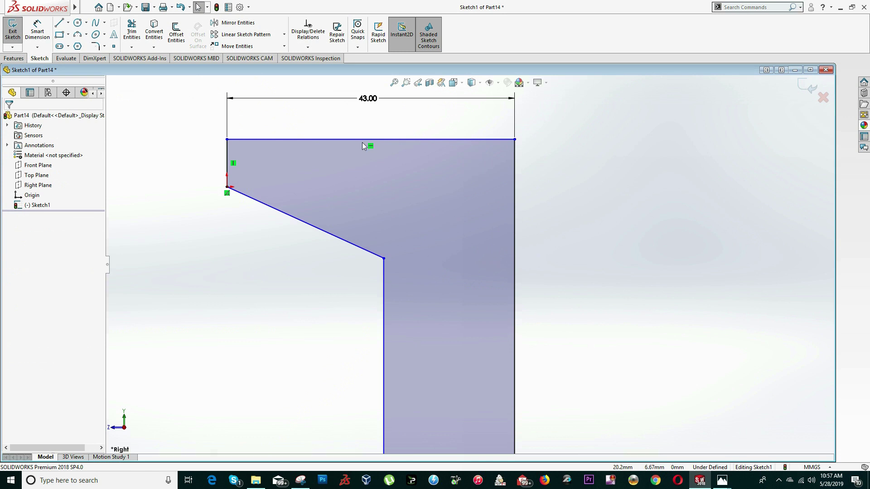
pyautogui.hotkey('alt', 'Tab')
pyautogui.click(533, 154)
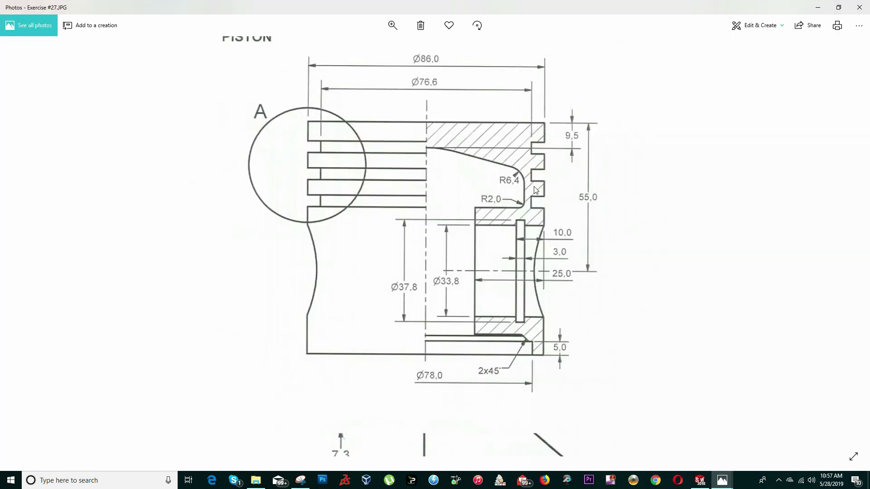
# Draw the top and middle rectangular groove notches on the profile's right edge
pyautogui.hotkey('alt', 'Tab')
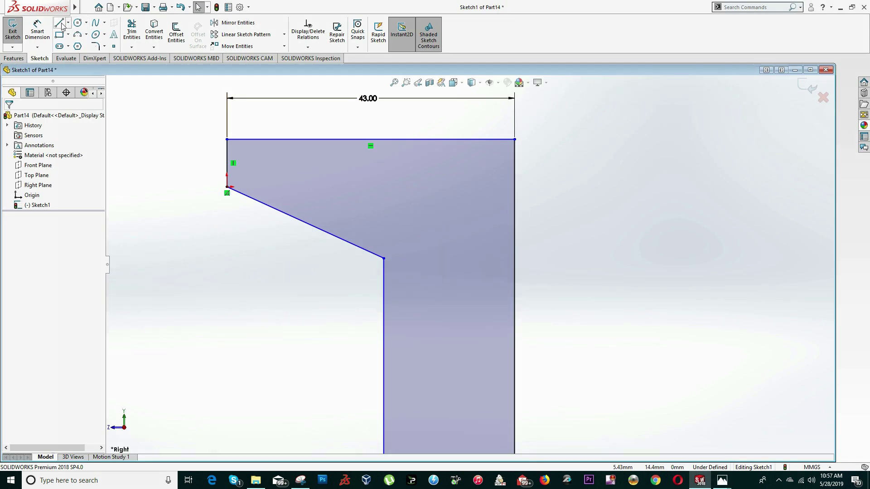
pyautogui.click(60, 24)
pyautogui.moveTo(514, 179); pyautogui.dragTo(493, 180)
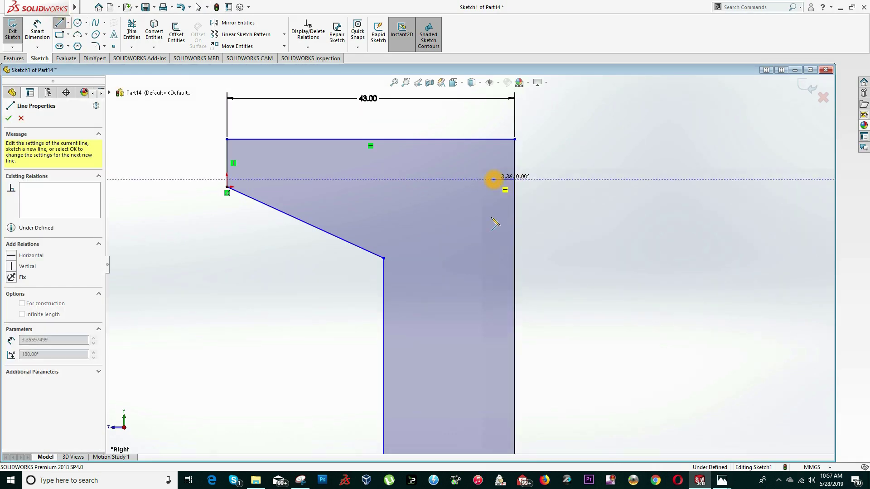
pyautogui.click(493, 221)
pyautogui.click(514, 220)
pyautogui.press('Escape')
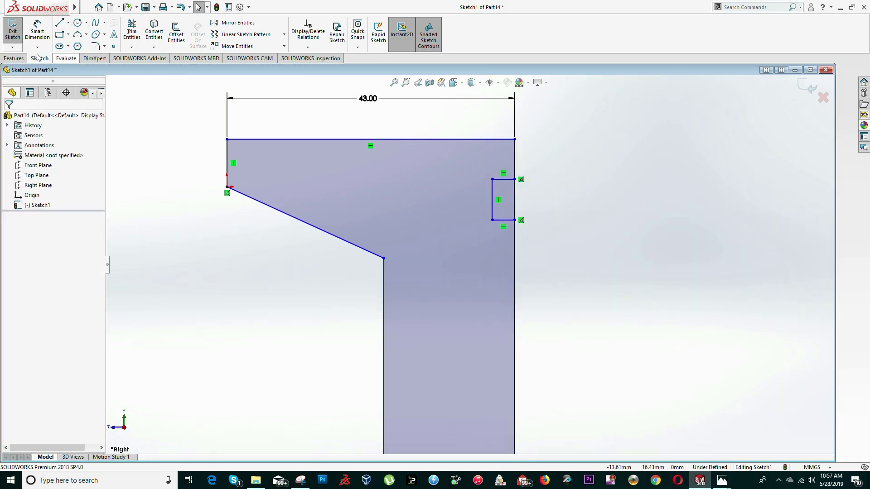
pyautogui.click(60, 24)
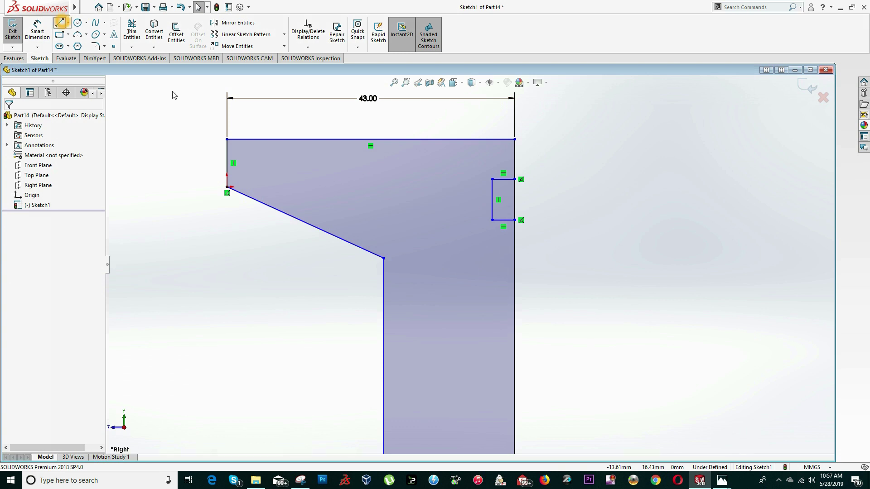
pyautogui.click(514, 267)
pyautogui.click(493, 267)
pyautogui.click(492, 294)
pyautogui.click(514, 294)
pyautogui.press('Escape')
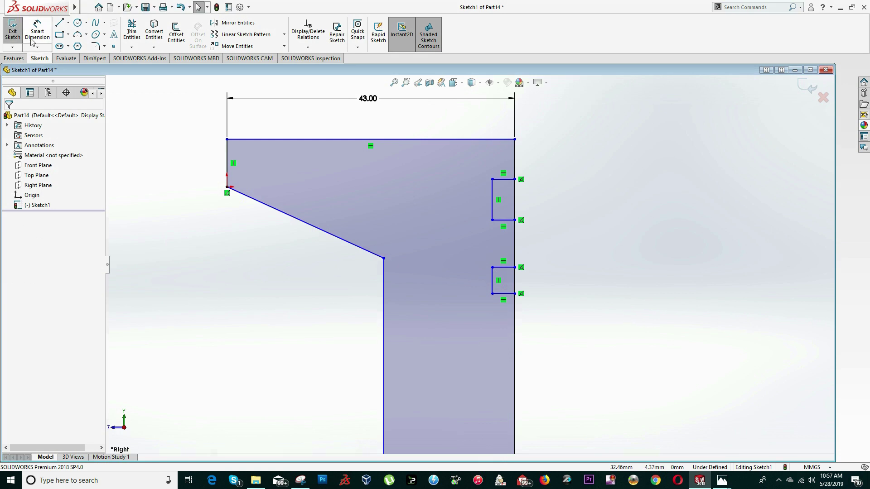
# Draw the bottom rectangular groove notch on the right edge
pyautogui.click(59, 23)
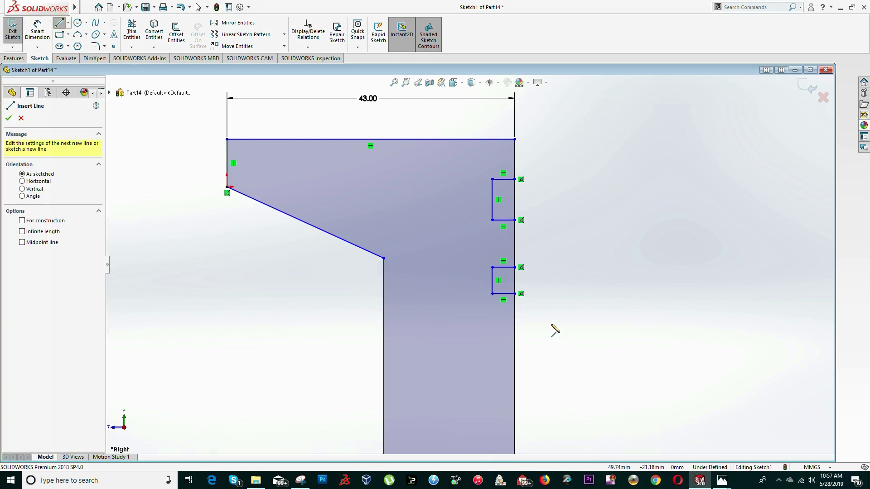
pyautogui.click(514, 335)
pyautogui.click(492, 336)
pyautogui.click(492, 361)
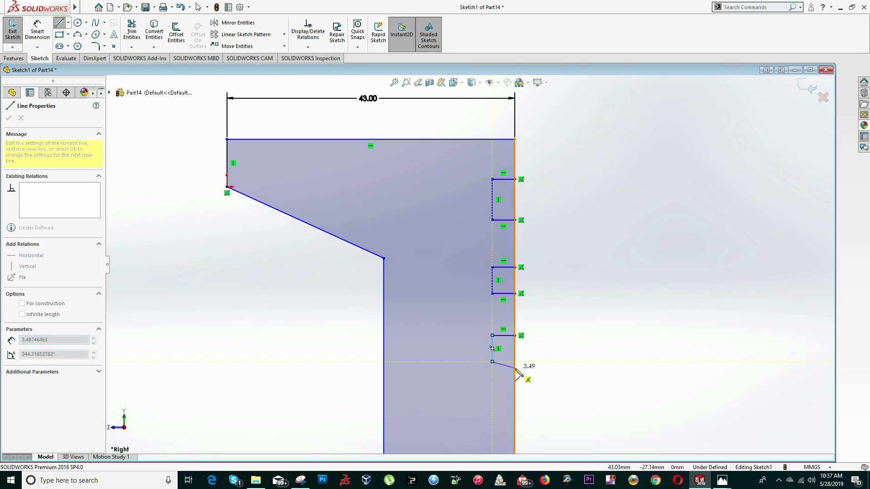
pyautogui.click(515, 361)
pyautogui.press('Escape')
# Make the middle groove's top line coincident with the sloped edge's end point
pyautogui.hotkey('alt', 'Tab')
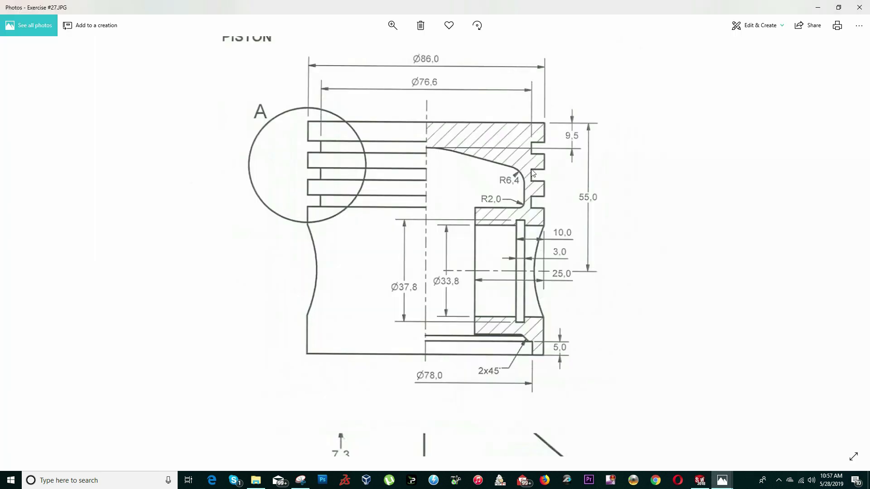
pyautogui.hotkey('alt', 'Tab')
pyautogui.scroll(-3, 525, 256)
pyautogui.click(490, 249)
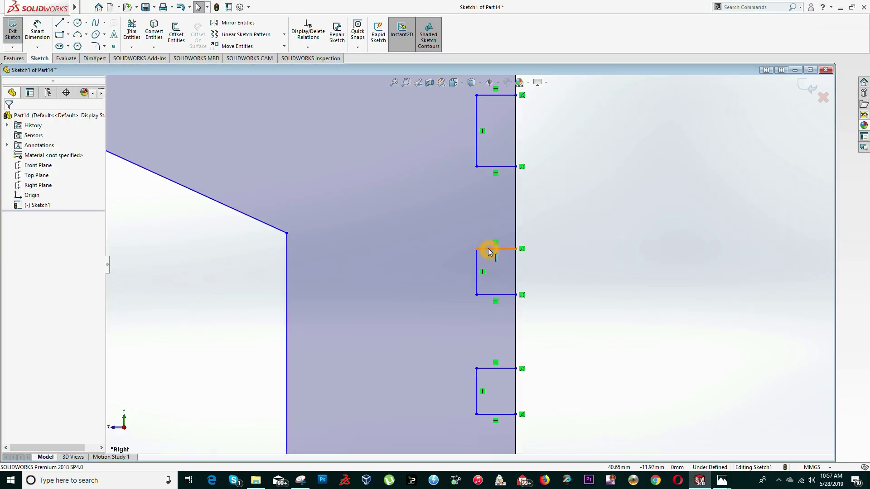
pyautogui.keyDown('ctrl'); pyautogui.click(287, 234); pyautogui.keyUp('ctrl')
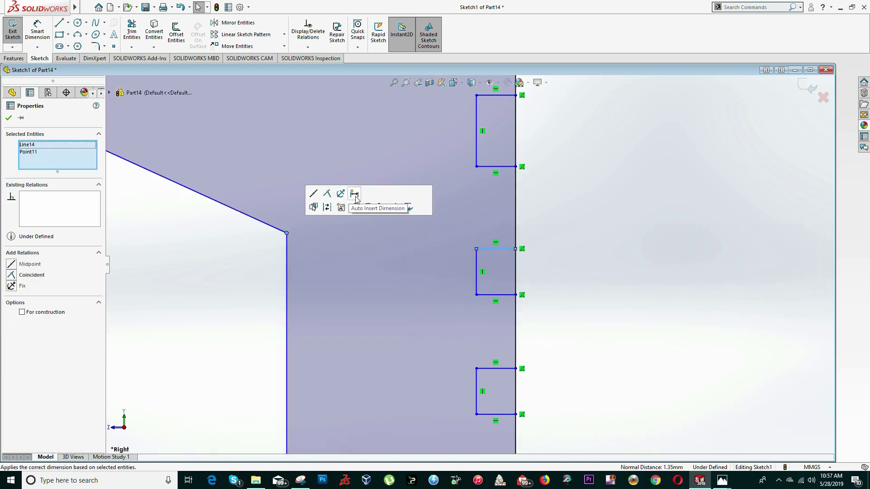
pyautogui.click(328, 196)
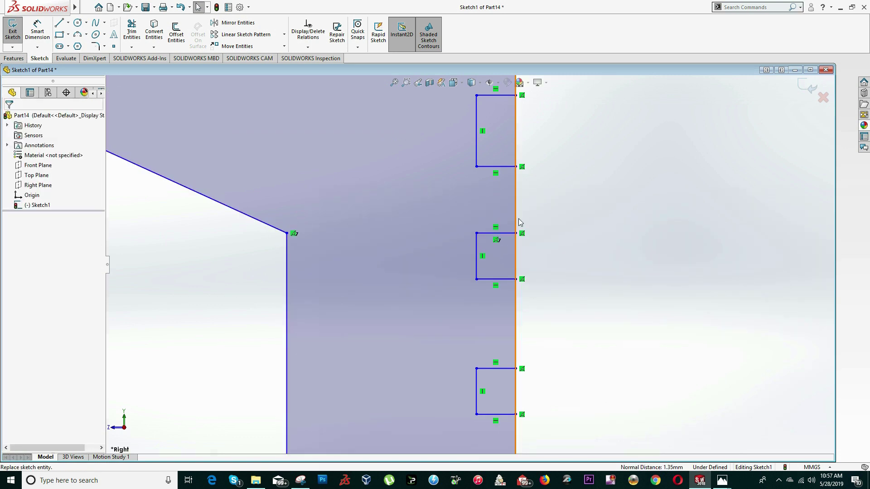
# Power-trim the outer wall segments across all three groove mouths, then check the groove detail
pyautogui.click(131, 32)
pyautogui.moveTo(534, 124); pyautogui.dragTo(508, 132)
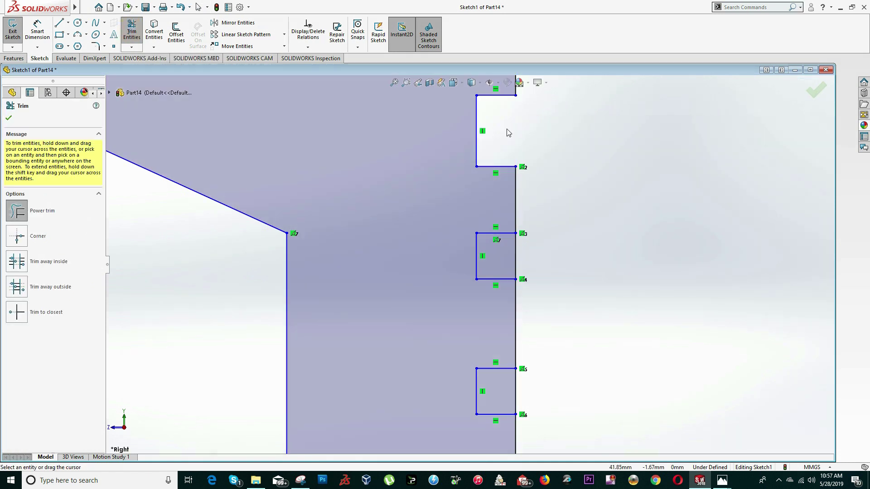
pyautogui.moveTo(544, 245); pyautogui.dragTo(508, 249)
pyautogui.moveTo(547, 401); pyautogui.dragTo(508, 394)
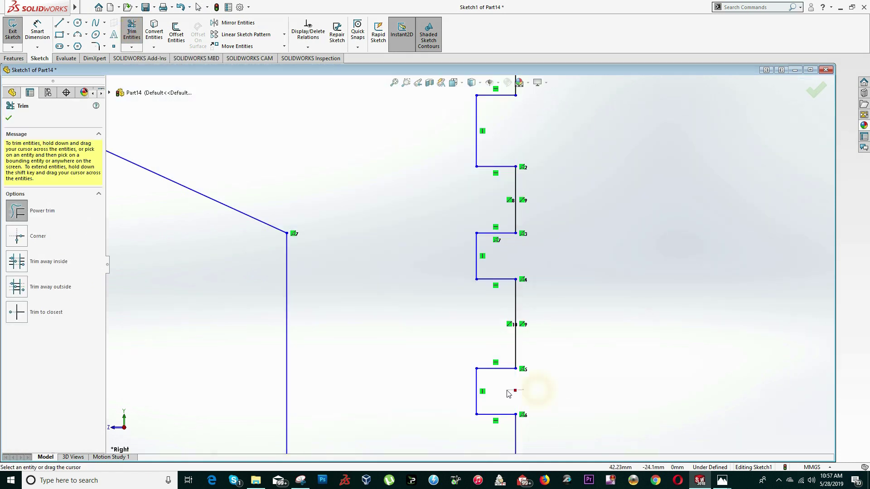
pyautogui.press('Escape')
pyautogui.hotkey('alt', 'Tab')
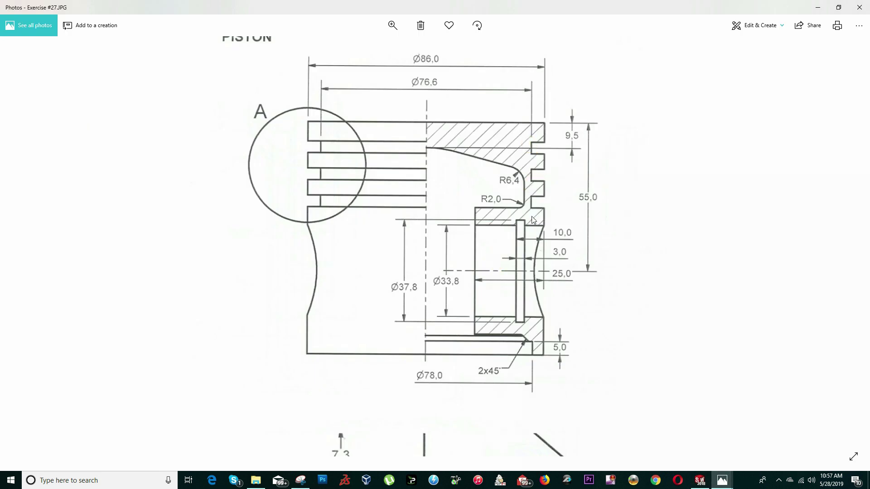
pyautogui.scroll(-5, 491, 283)
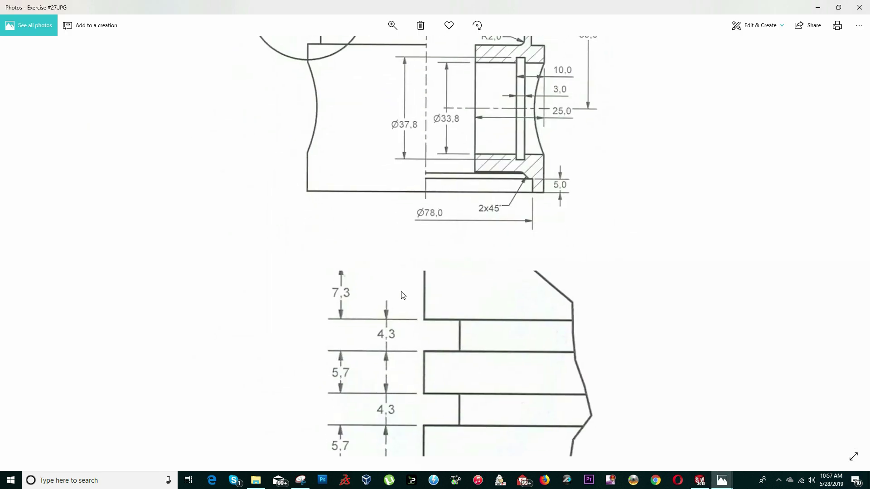
pyautogui.scroll(-3, 403, 321)
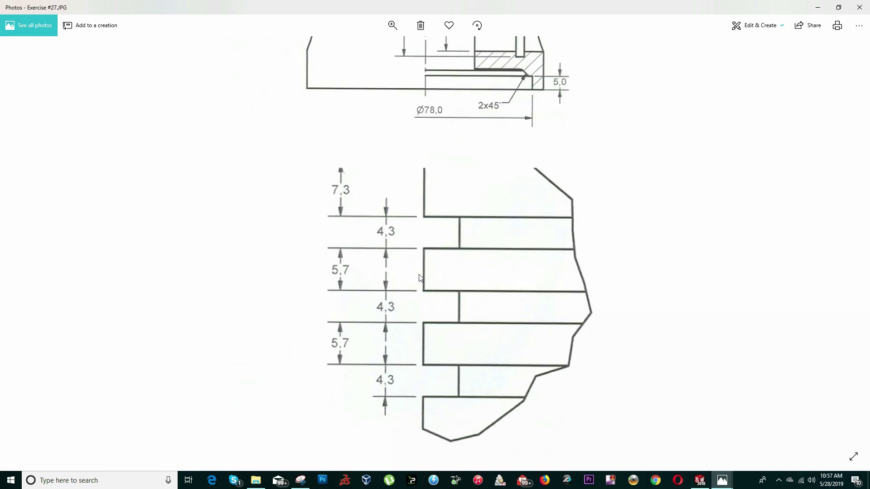
pyautogui.hotkey('alt', 'Tab')
pyautogui.scroll(-2, 505, 154)
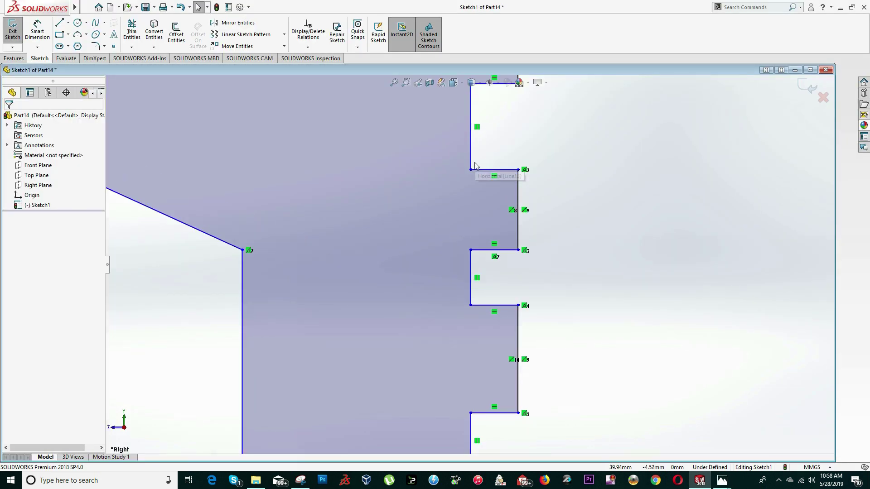
# Make the three groove sides equal and dimension the groove height to 4.3
pyautogui.click(472, 159)
pyautogui.keyDown('ctrl'); pyautogui.click(472, 262); pyautogui.keyUp('ctrl')
pyautogui.keyDown('ctrl'); pyautogui.click(471, 428); pyautogui.keyUp('ctrl')
pyautogui.click(17, 310)
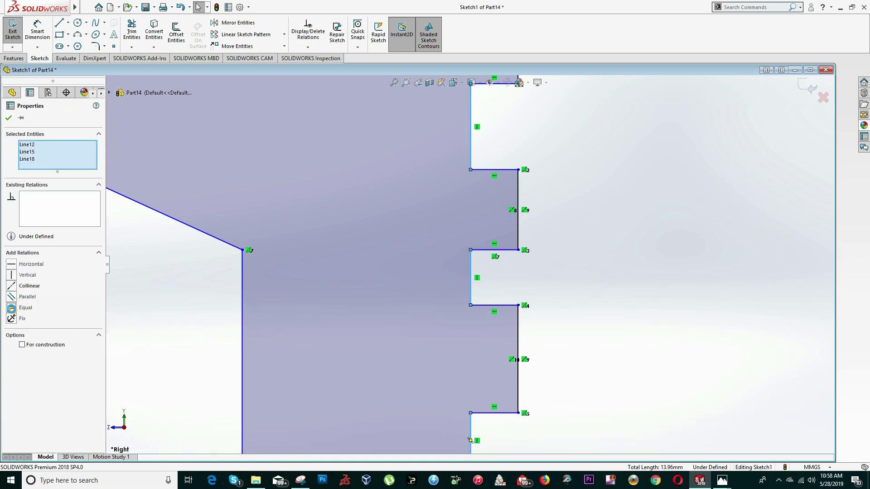
pyautogui.click(37, 31)
pyautogui.click(471, 155)
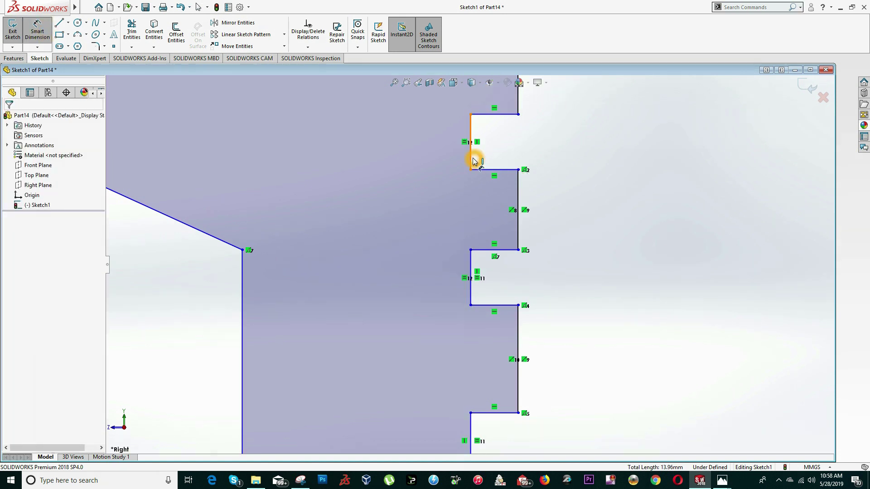
pyautogui.click(603, 150)
pyautogui.write('4.3')
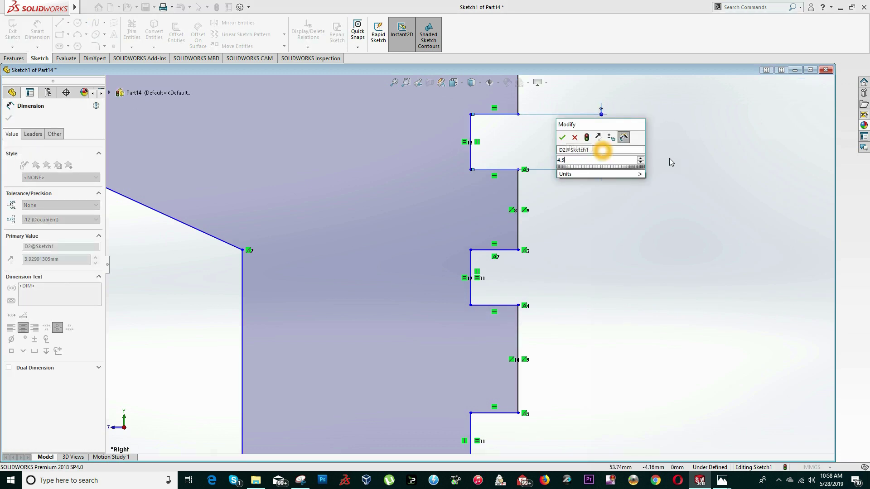
pyautogui.press('Return')
pyautogui.press('Escape')
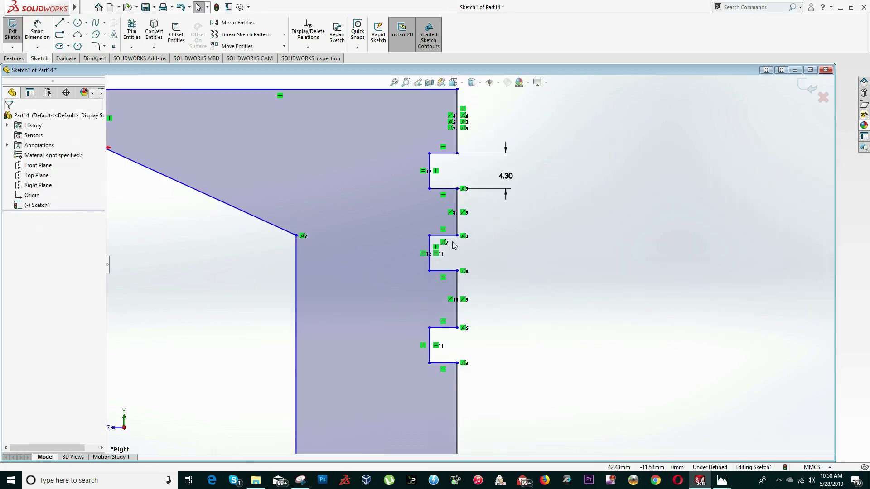
# Make the two lands between grooves equal and dimension them to 5.7
pyautogui.click(457, 228)
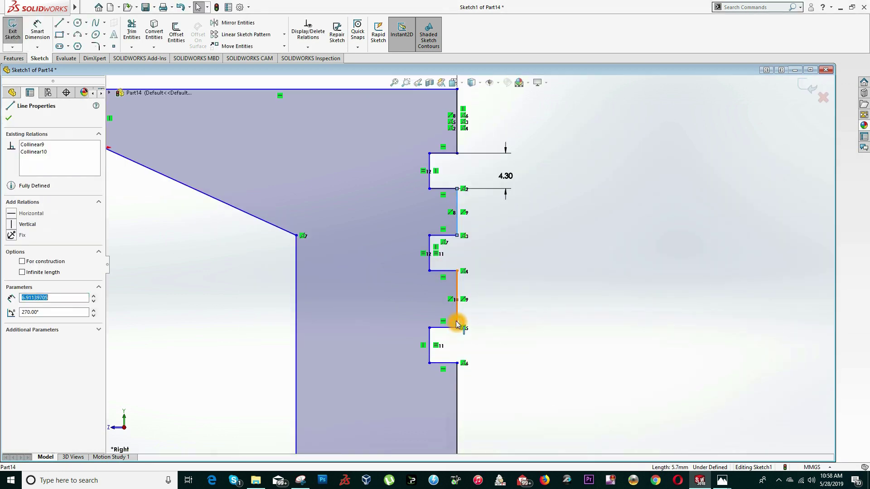
pyautogui.keyDown('ctrl'); pyautogui.click(457, 323); pyautogui.keyUp('ctrl')
pyautogui.click(11, 319)
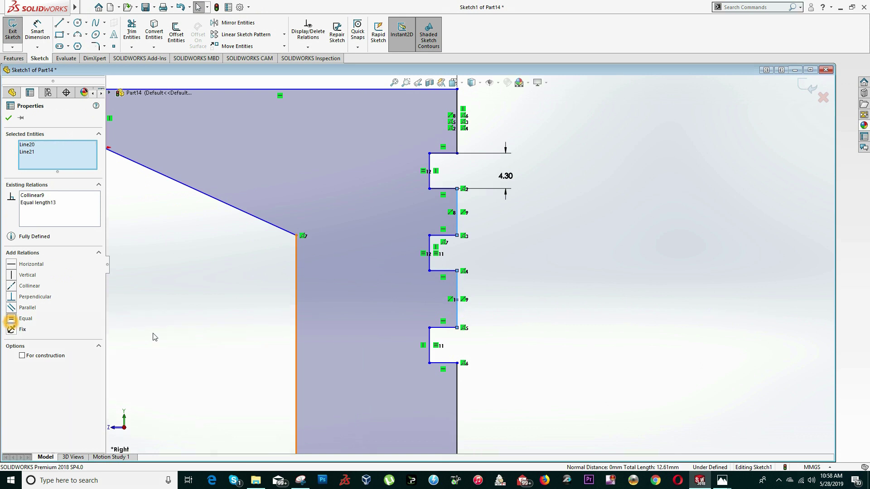
pyautogui.hotkey('alt', 'Tab')
pyautogui.hotkey('alt', 'Tab')
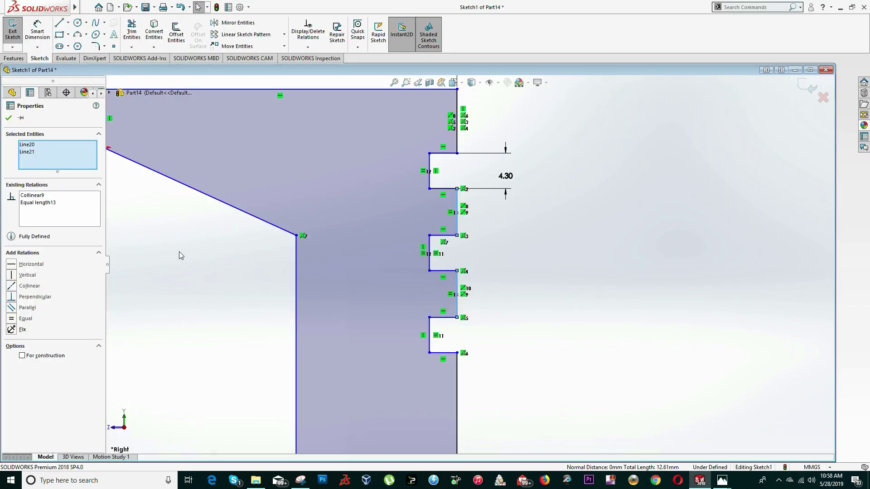
pyautogui.press('d')
pyautogui.click(457, 305)
pyautogui.click(502, 299)
pyautogui.write('5.')
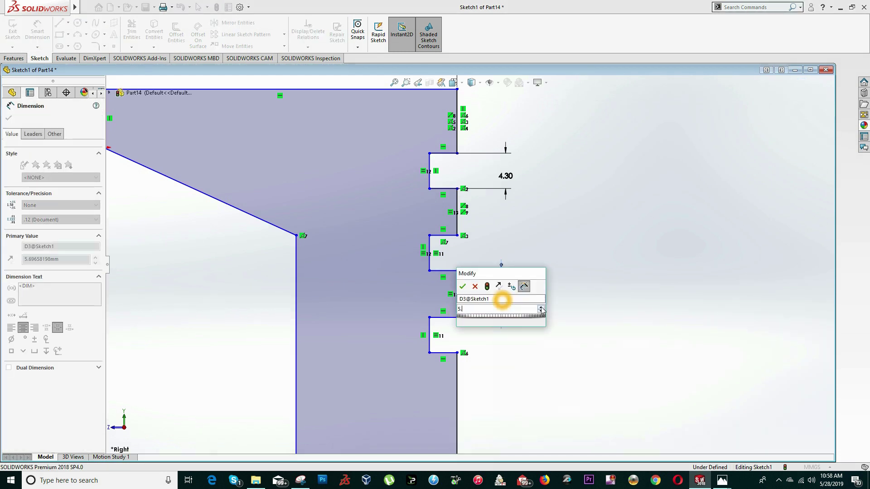
pyautogui.write('7')
pyautogui.press('Return')
# Dimension the top land above the first groove to 7.3
pyautogui.hotkey('alt', 'Tab')
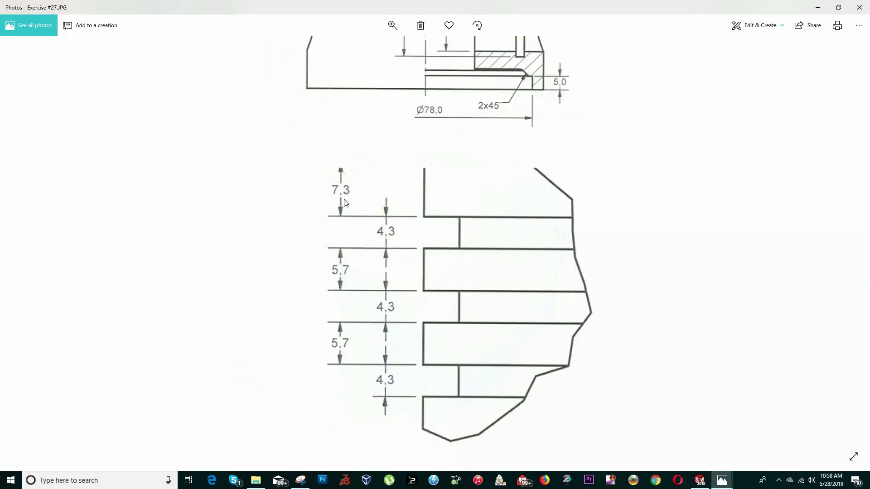
pyautogui.hotkey('alt', 'Tab')
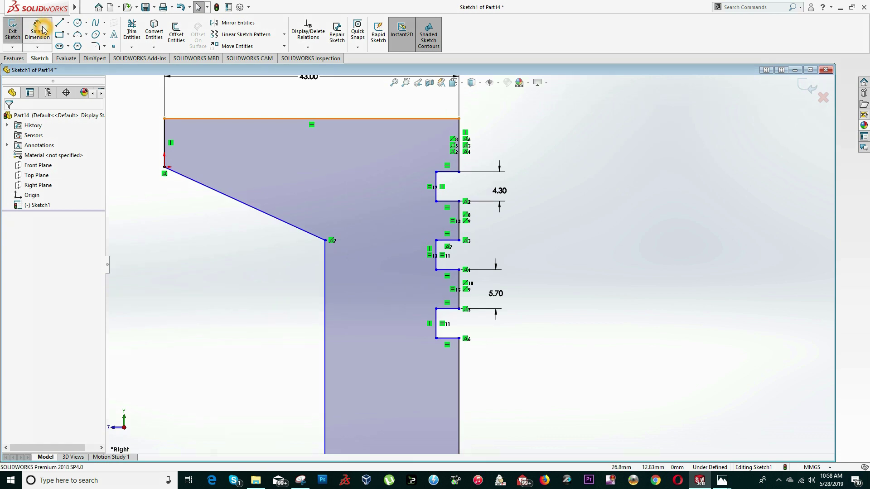
pyautogui.click(458, 156)
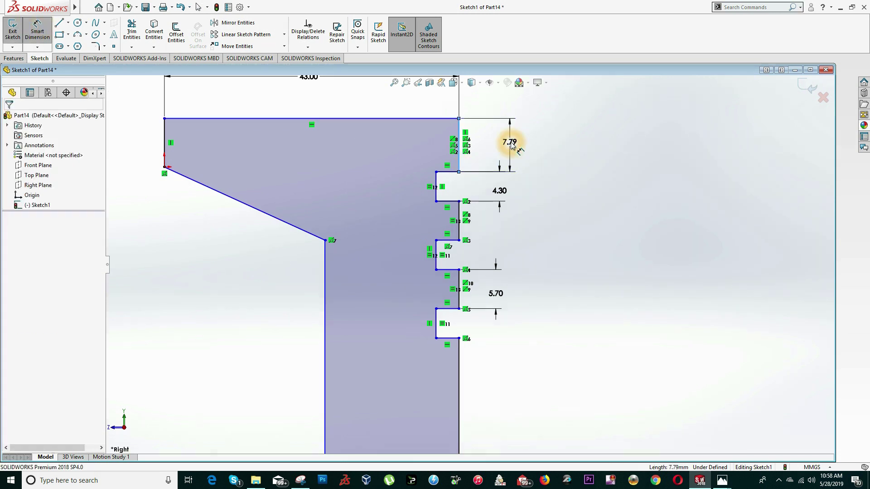
pyautogui.click(511, 141)
pyautogui.write('7.3')
pyautogui.press('Return')
pyautogui.press('Escape')
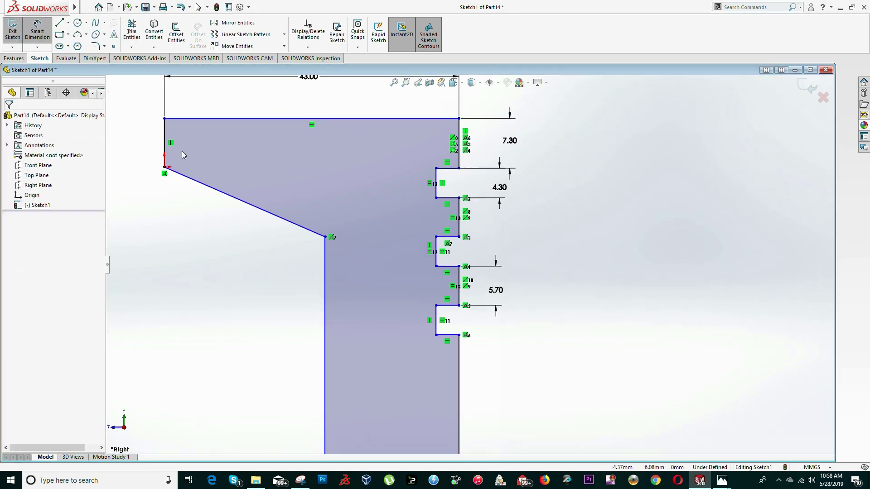
# Dimension the short left vertical edge to 9.5
pyautogui.click(38, 38)
pyautogui.click(164, 128)
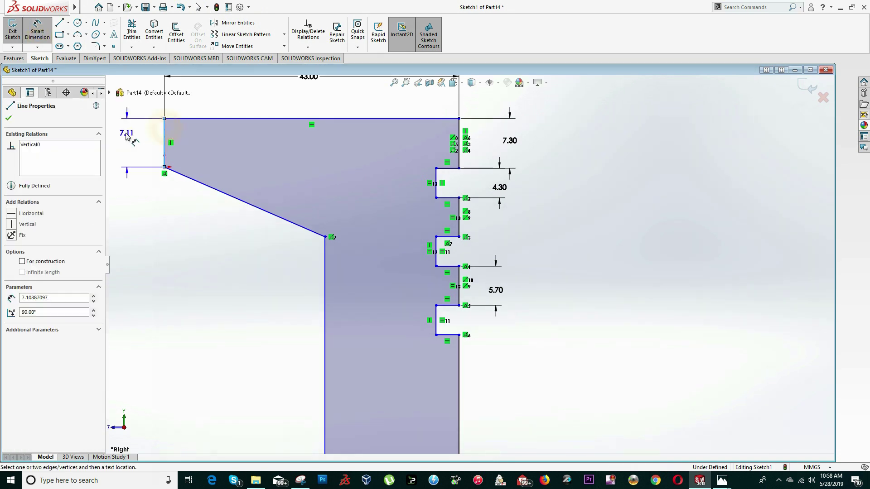
pyautogui.click(131, 137)
pyautogui.write('9.5')
pyautogui.press('Return')
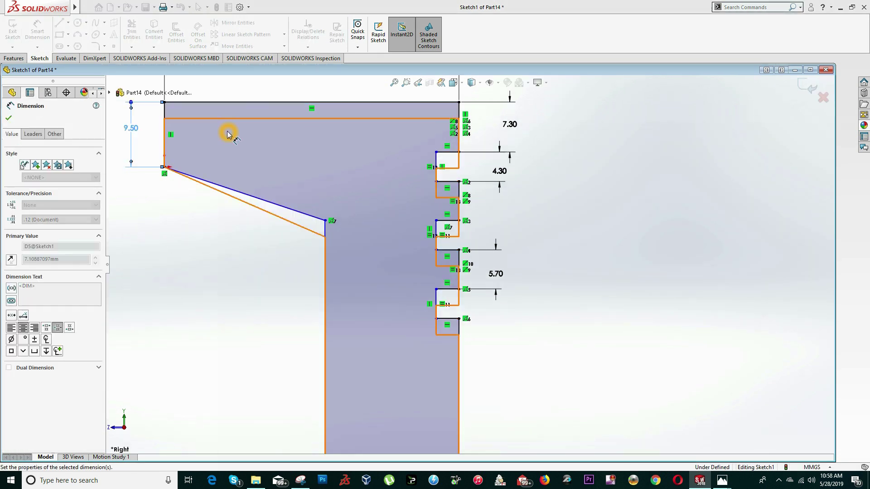
pyautogui.press('Escape')
pyautogui.scroll(3, 287, 188)
pyautogui.scroll(-2, 431, 259)
pyautogui.scroll(4, 459, 303)
# In Right view, dimension the lower step's vertical line to 5.00 tall
pyautogui.scroll(-5, 490, 369)
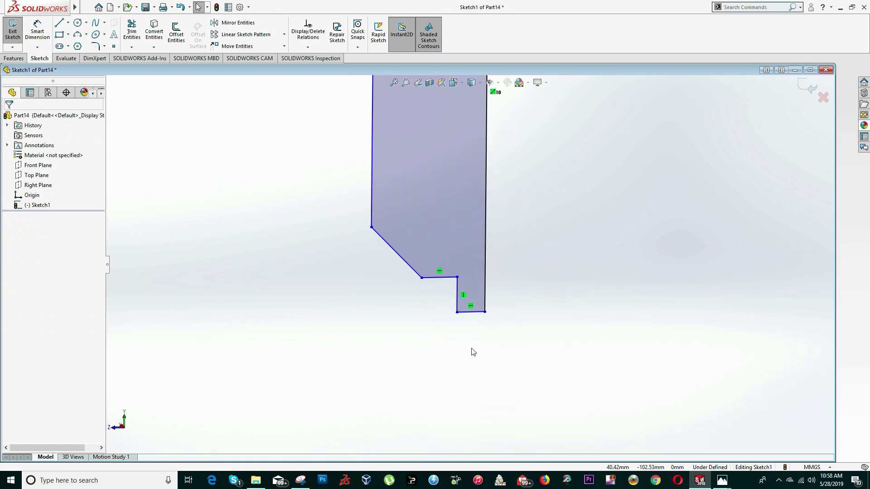
pyautogui.click(453, 82)
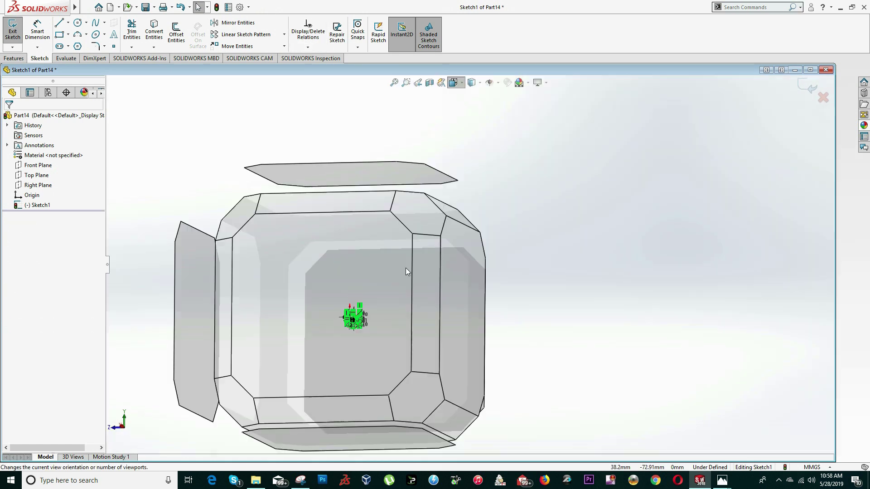
pyautogui.click(406, 268)
pyautogui.scroll(-4, 516, 414)
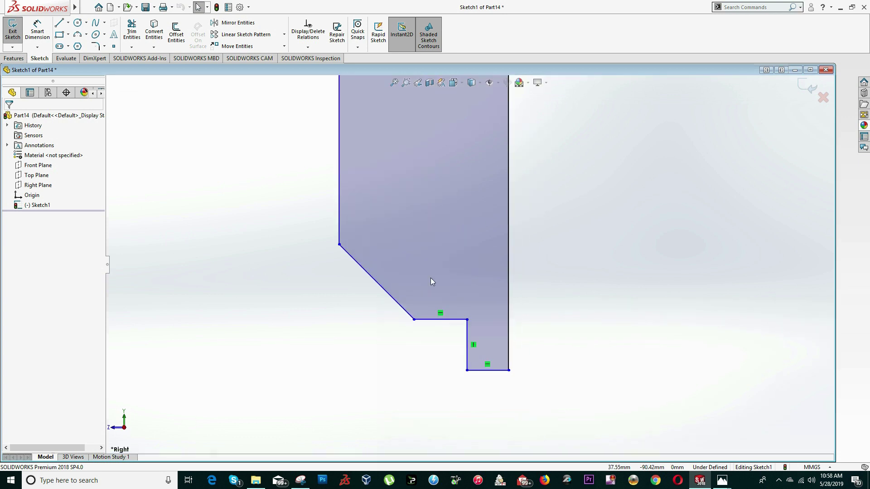
pyautogui.click(39, 32)
pyautogui.scroll(-3, 516, 412)
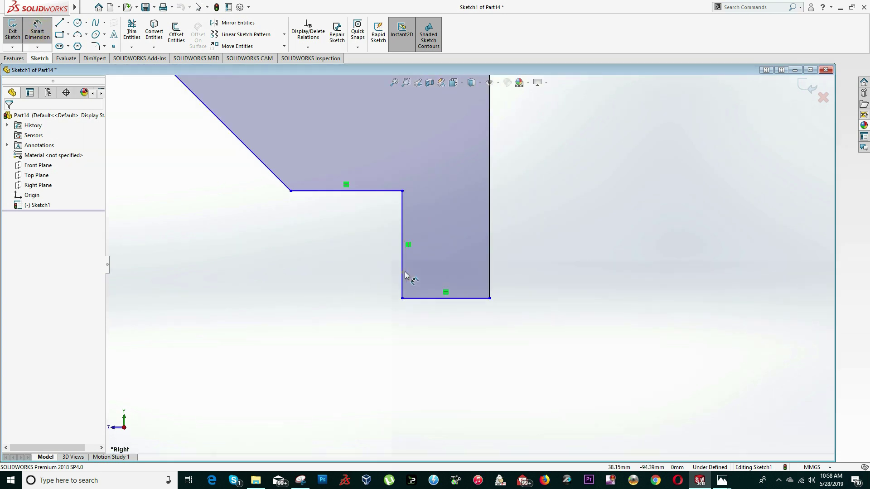
pyautogui.click(404, 274)
pyautogui.click(562, 254)
pyautogui.write('5')
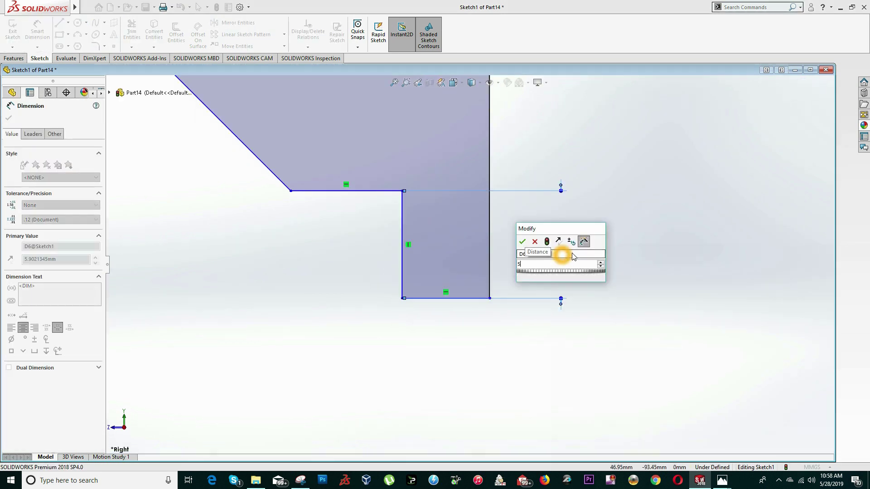
pyautogui.press('Return')
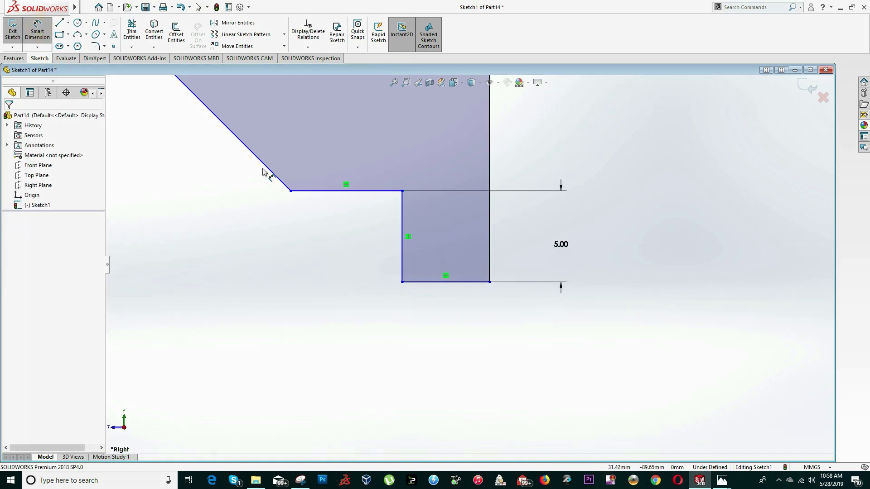
# Dimension the chamfer to a 45° angle from the vertical edge and 2.00 length
pyautogui.click(257, 164)
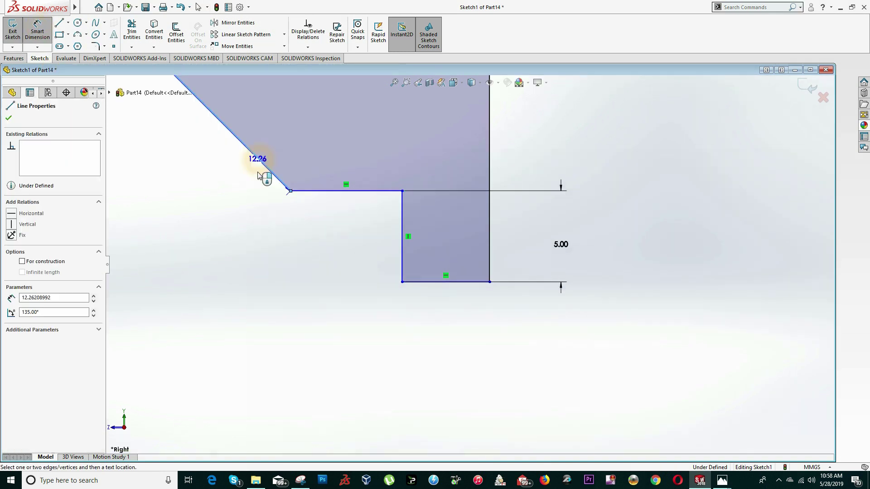
pyautogui.press('z')
pyautogui.press('z')
pyautogui.press('z')
pyautogui.click(356, 173)
pyautogui.click(366, 251)
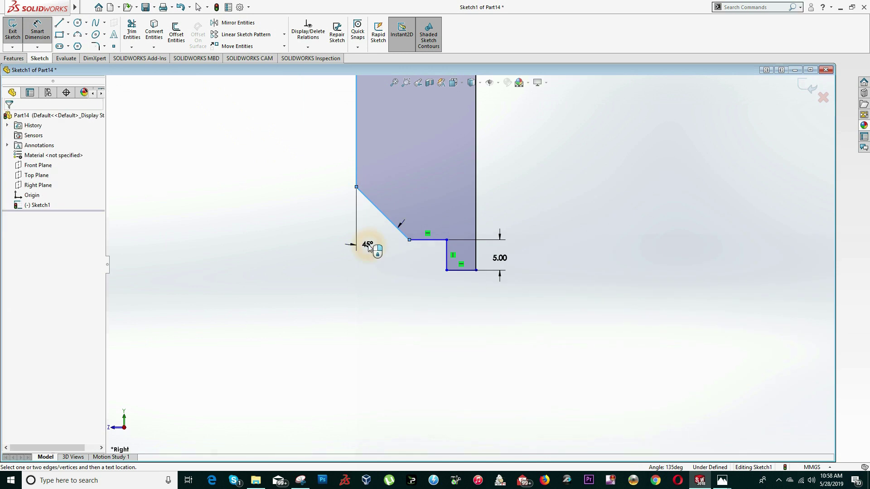
pyautogui.press('Return')
pyautogui.scroll(-3, 376, 222)
pyautogui.scroll(-1, 381, 200)
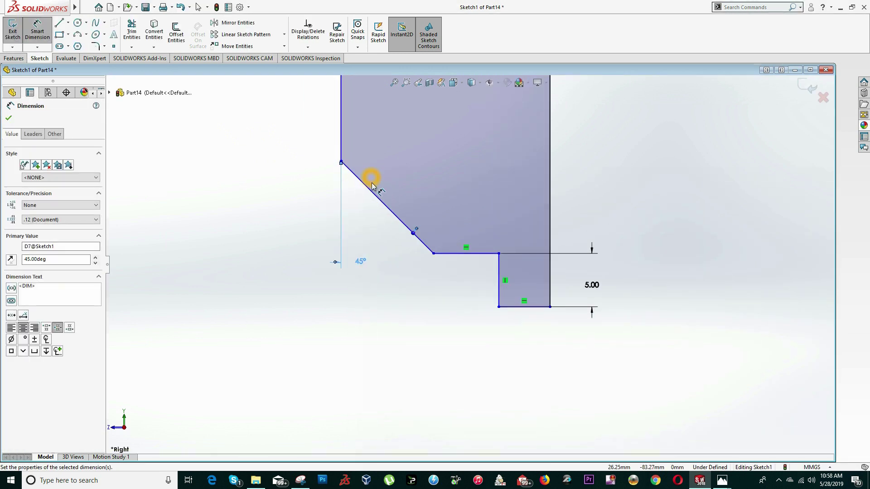
pyautogui.click(371, 192)
pyautogui.click(402, 164)
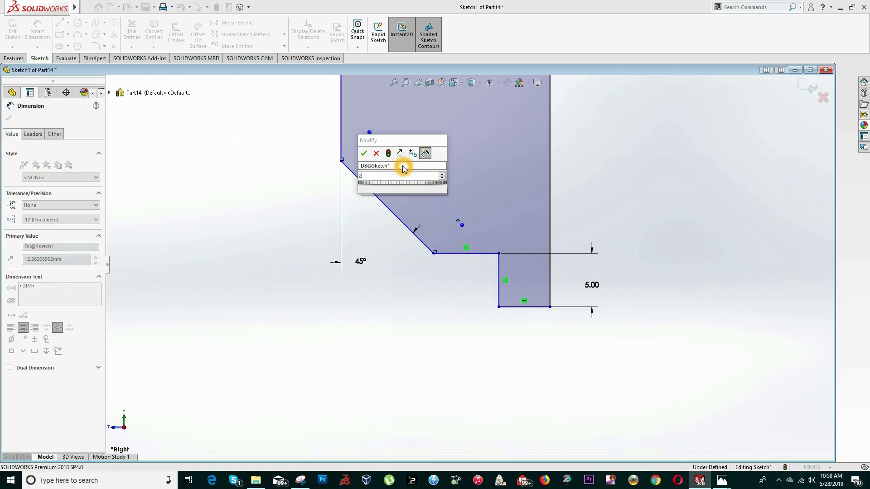
pyautogui.write('2')
pyautogui.press('Return')
pyautogui.press('Escape')
# Bring up the Exercise #27 piston section drawing in Photos
pyautogui.scroll(5, 418, 193)
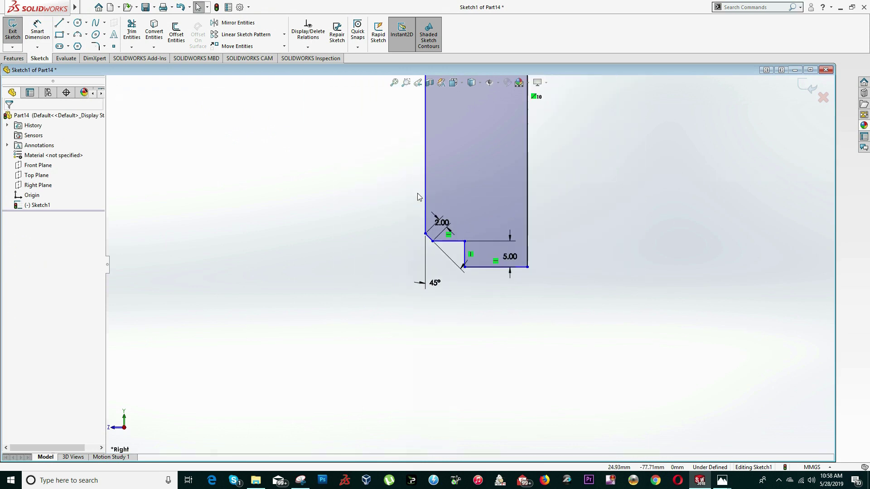
pyautogui.scroll(-5, 466, 178)
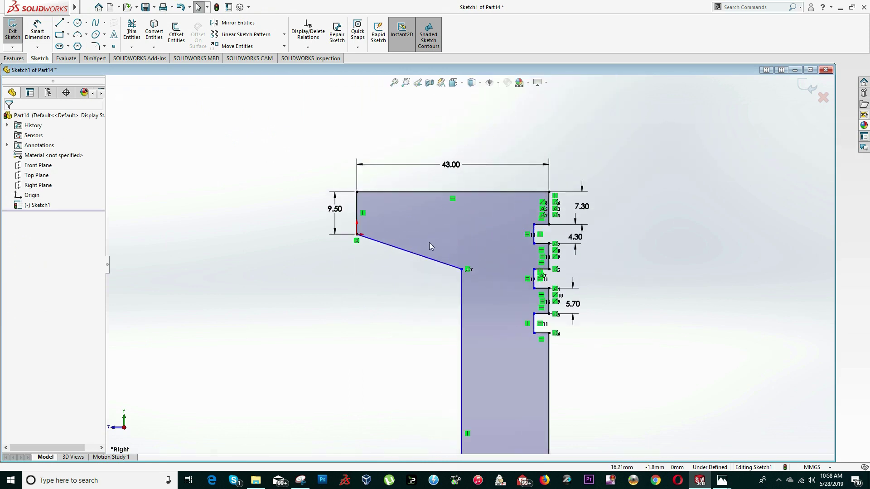
pyautogui.hotkey('alt', 'Tab')
# Scroll the drawing to the upper section's R2,0, 10,0, 3,0 and 25,0 callouts
pyautogui.scroll(5, 490, 150)
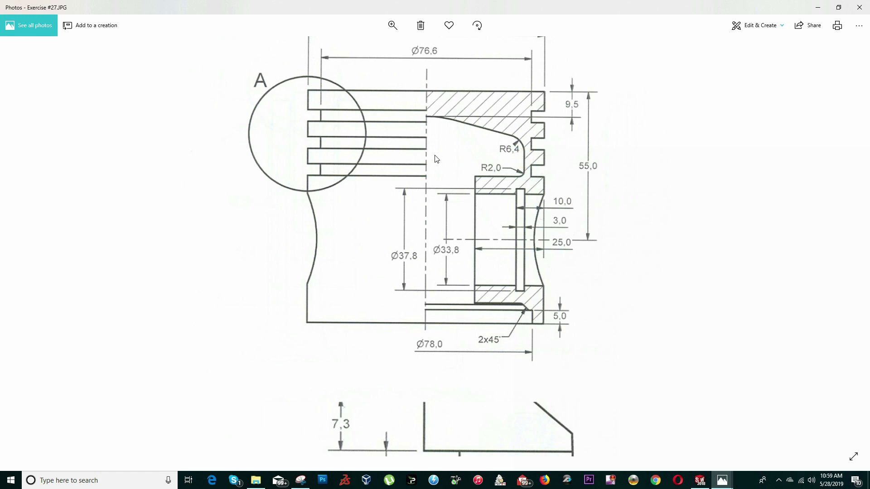
# Dimension the skirt wall between its inner and outer lines to 7.00 thick
pyautogui.hotkey('alt', 'Tab')
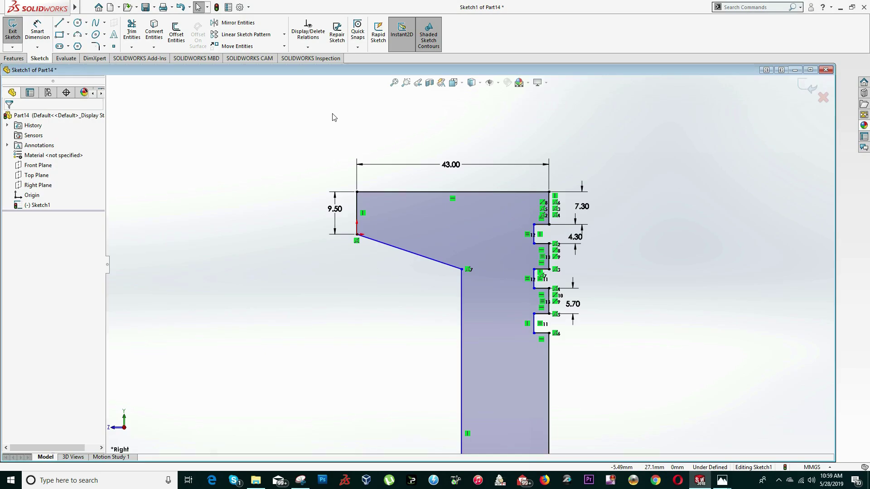
pyautogui.click(33, 35)
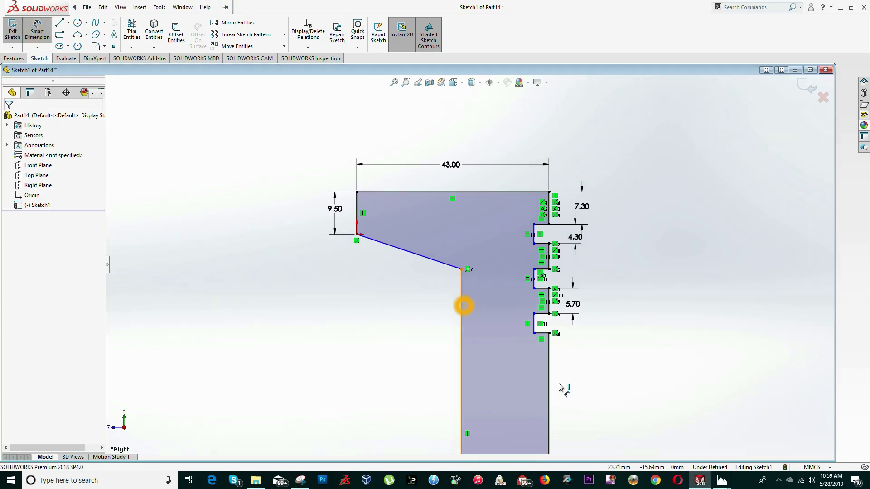
pyautogui.click(465, 311)
pyautogui.click(549, 374)
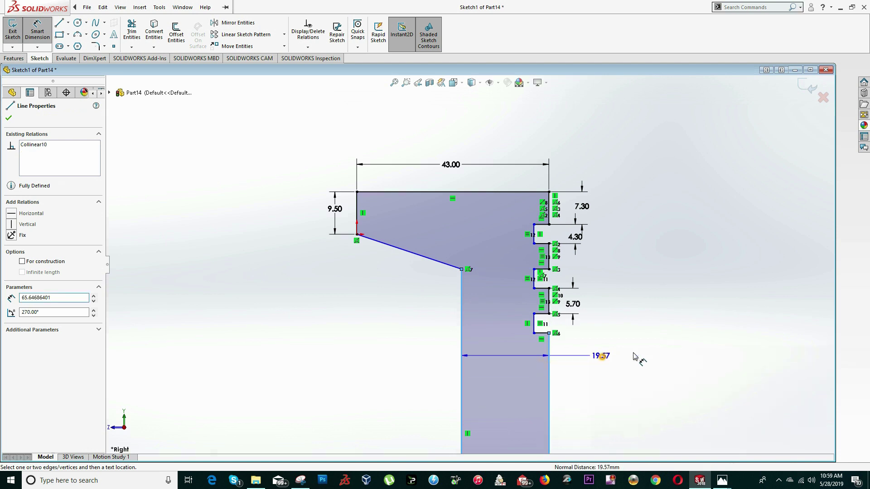
pyautogui.click(601, 359)
pyautogui.write('7')
pyautogui.press('Return')
# Drag the loose endpoint onto the corner to close the profile, then view the drawing
pyautogui.scroll(3, 521, 380)
pyautogui.scroll(-6, 511, 392)
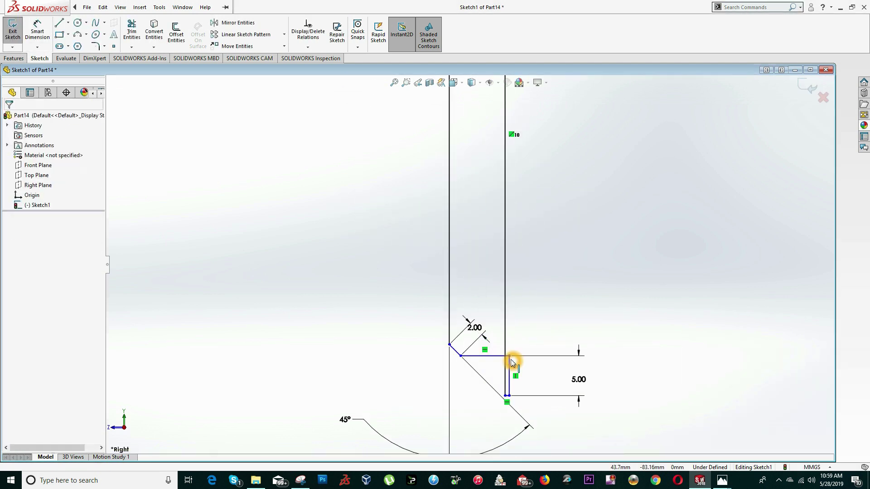
pyautogui.moveTo(510, 358)
pyautogui.mouseDown()
pyautogui.moveTo(490, 365)
pyautogui.moveTo(487, 419)
pyautogui.mouseUp()
pyautogui.click(475, 397)
pyautogui.press('Escape')
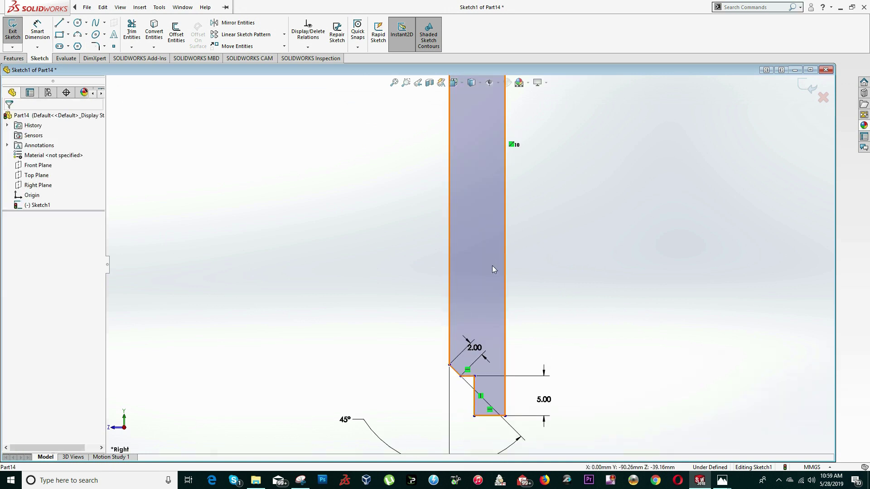
pyautogui.scroll(3, 489, 193)
pyautogui.scroll(2, 489, 189)
pyautogui.scroll(-3, 488, 189)
pyautogui.hotkey('alt', 'Tab')
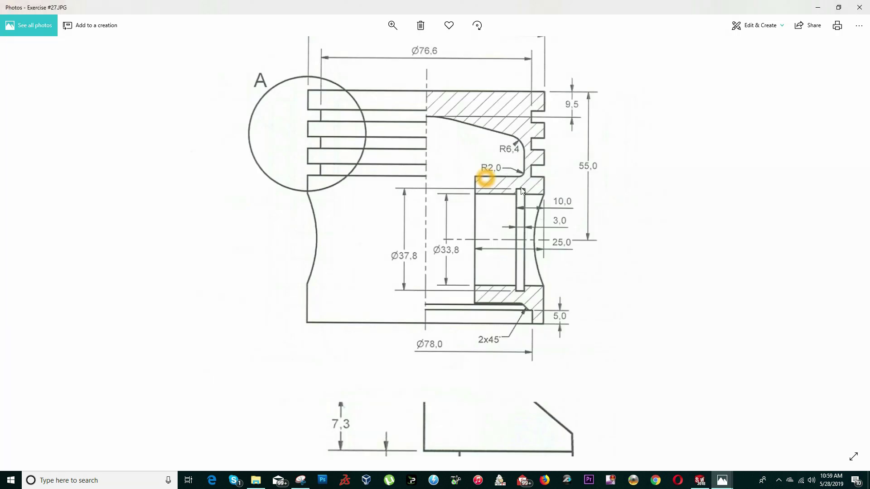
# Draw a horizontal centerline from the inner wall into the piston
pyautogui.hotkey('alt', 'Tab')
pyautogui.click(68, 23)
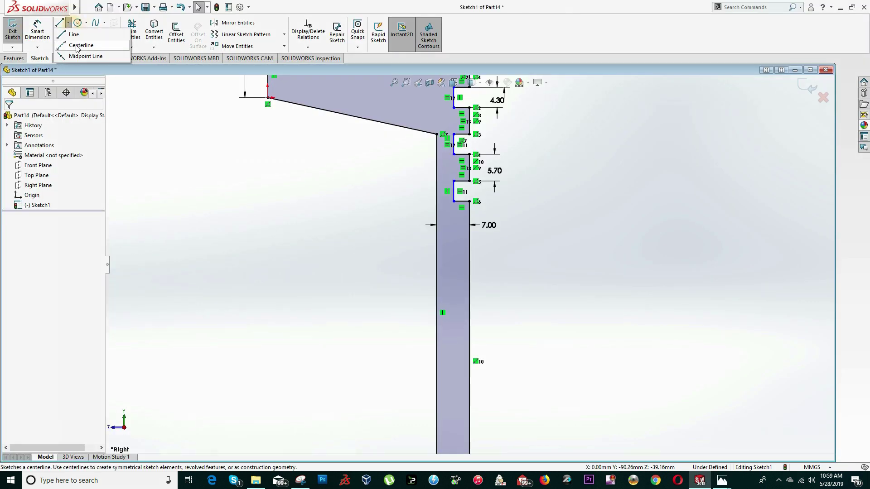
pyautogui.click(78, 45)
pyautogui.hotkey('alt', 'Tab')
pyautogui.hotkey('alt', 'Tab')
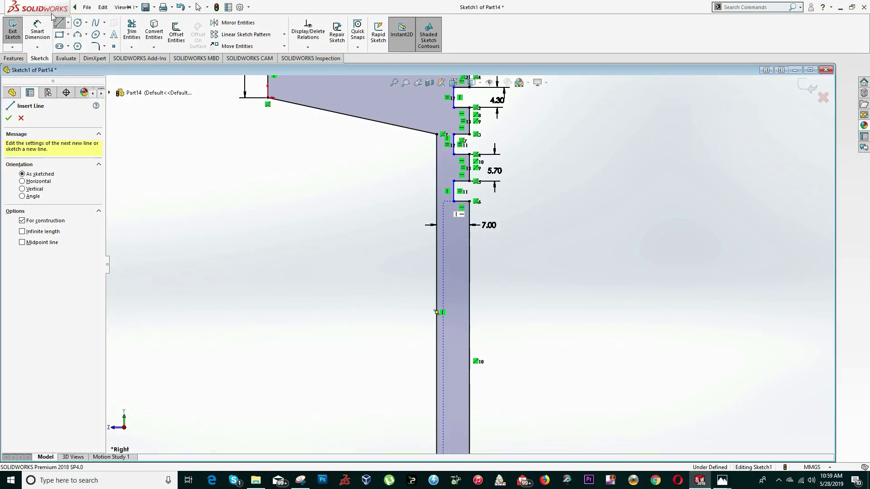
pyautogui.click(68, 23)
pyautogui.click(81, 46)
pyautogui.press('Escape')
pyautogui.click(437, 206)
pyautogui.click(69, 23)
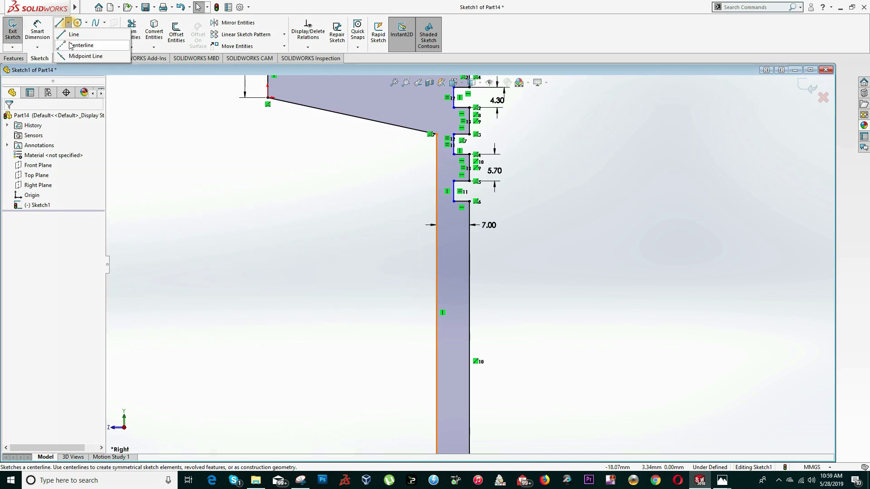
pyautogui.click(81, 44)
pyautogui.click(438, 202)
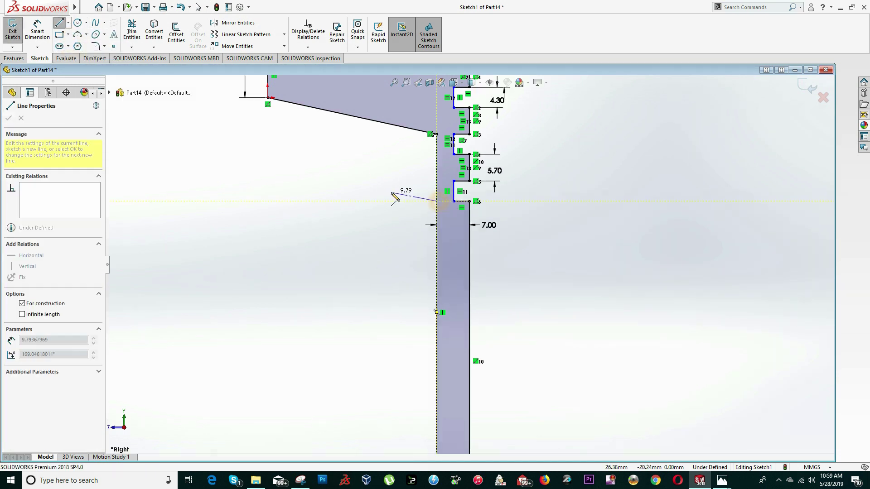
pyautogui.click(348, 201)
pyautogui.press('Escape')
# Add a vertical centerline down and a bottom centerline back to the wall edge
pyautogui.click(409, 208)
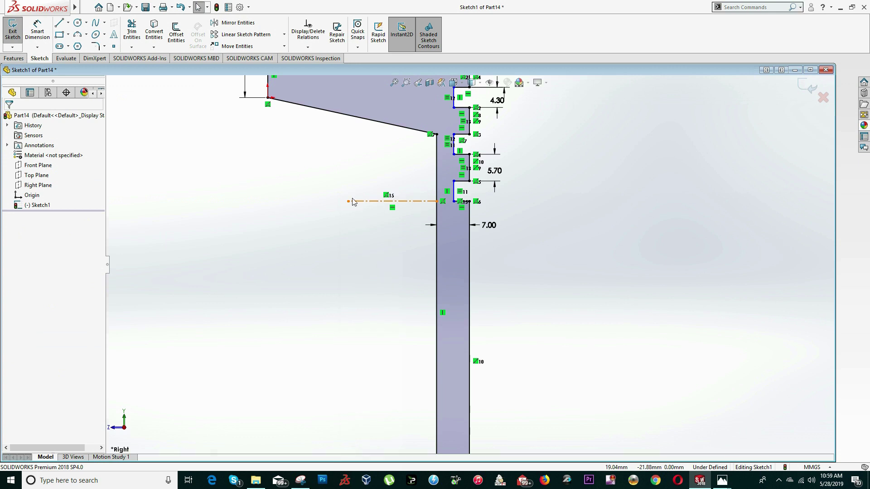
pyautogui.click(68, 22)
pyautogui.click(69, 45)
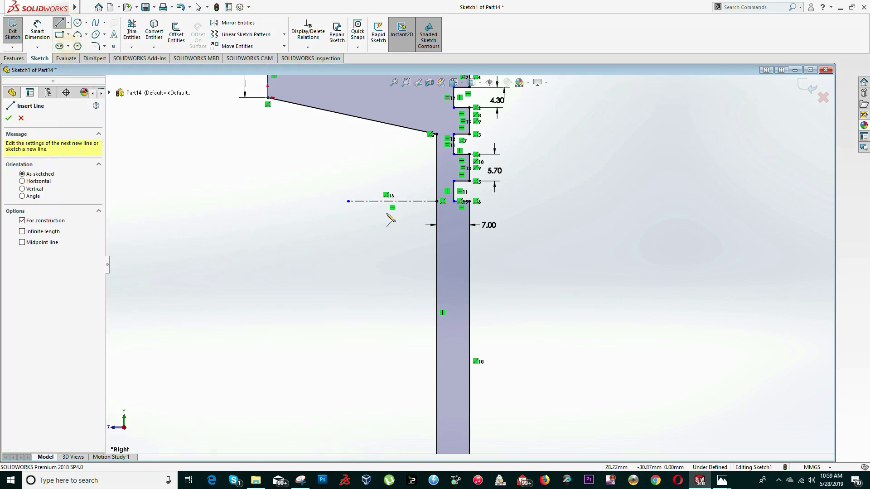
pyautogui.click(348, 201)
pyautogui.press('z')
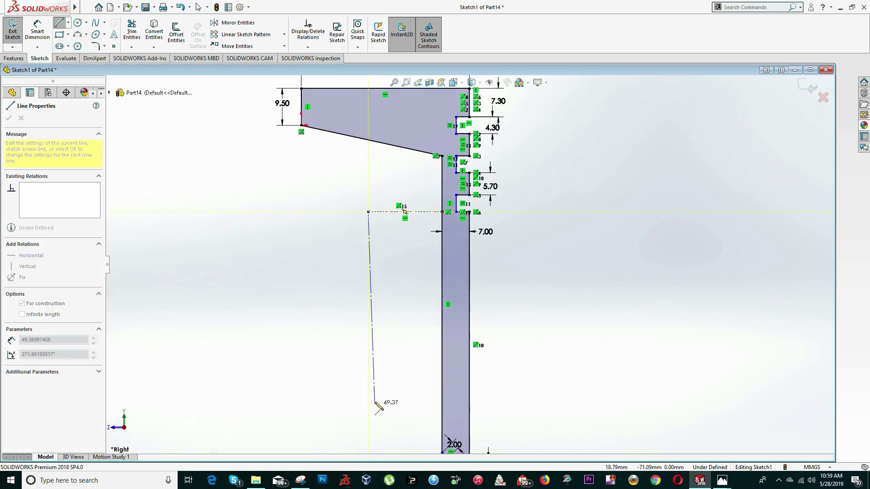
pyautogui.click(368, 400)
pyautogui.click(443, 400)
pyautogui.press('Escape')
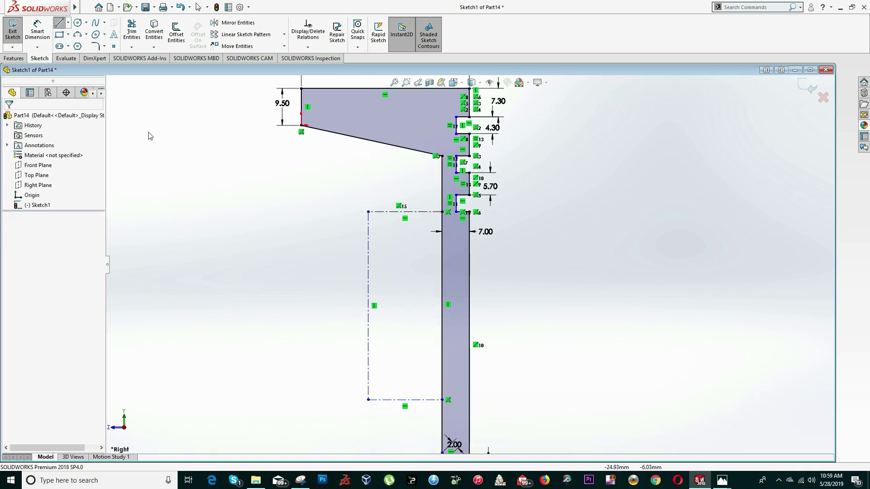
# Draw a middle centerline across the rectangle and raise its bottom edge
pyautogui.click(68, 22)
pyautogui.click(75, 45)
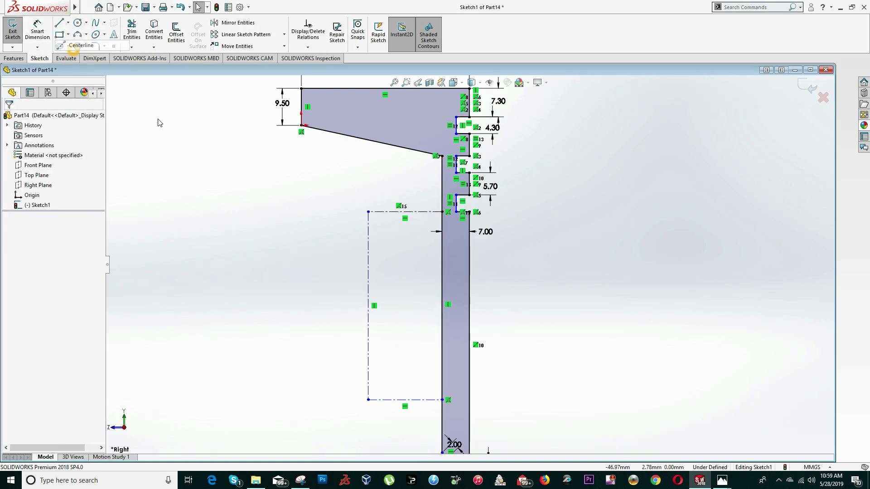
pyautogui.click(368, 306)
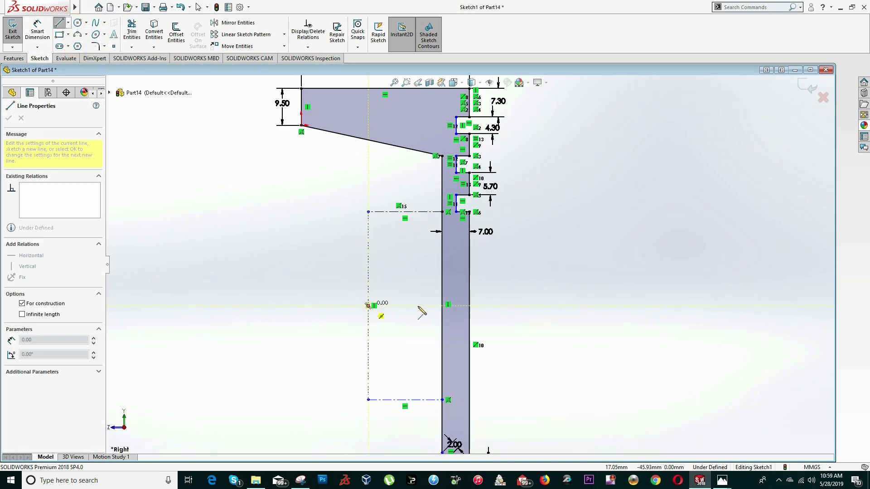
pyautogui.click(442, 305)
pyautogui.press('Escape')
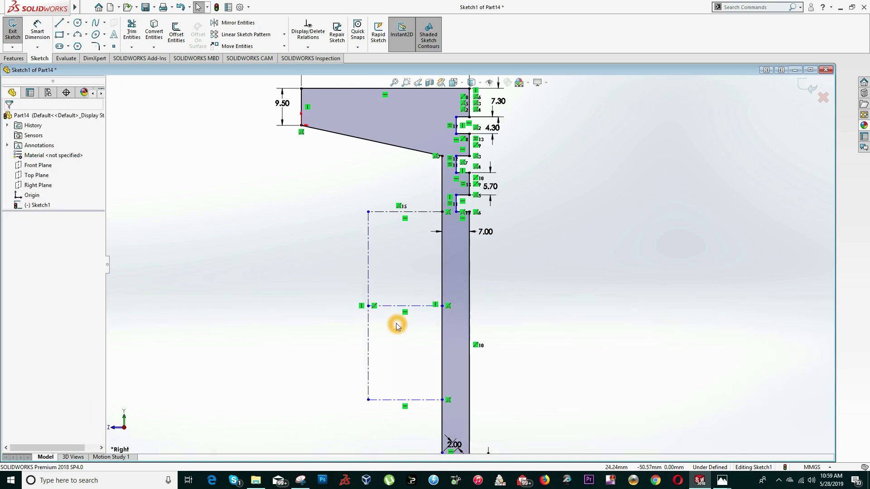
pyautogui.moveTo(368, 400); pyautogui.dragTo(366, 380)
pyautogui.scroll(3, 390, 323)
# Draw an upper horizontal centerline from inside the rectangle to the inner wall
pyautogui.hotkey('alt', 'Tab')
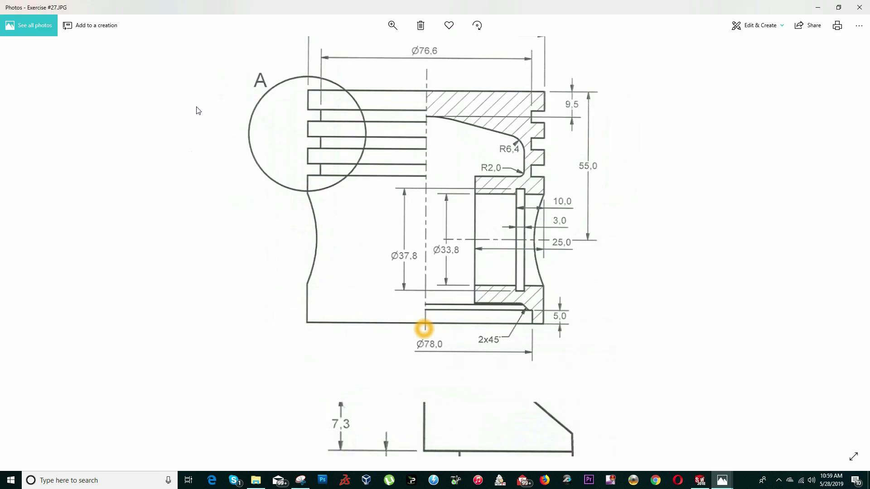
pyautogui.hotkey('alt', 'Tab')
pyautogui.click(69, 24)
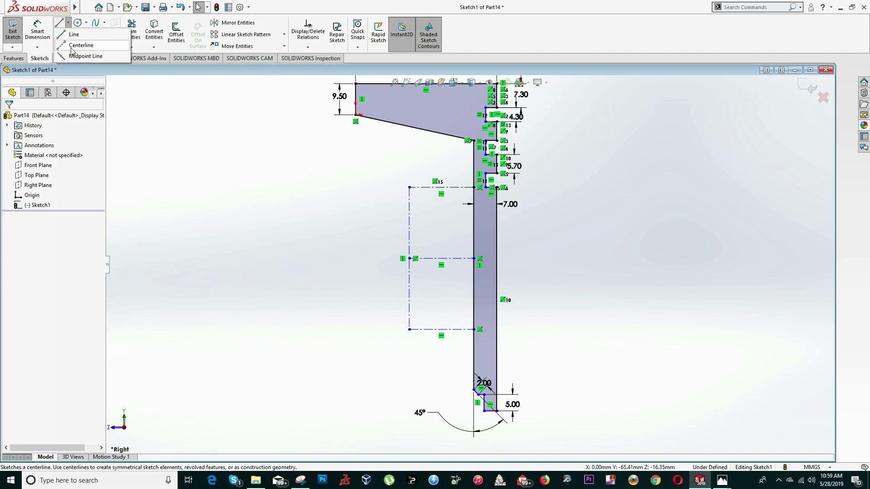
pyautogui.click(79, 45)
pyautogui.click(409, 209)
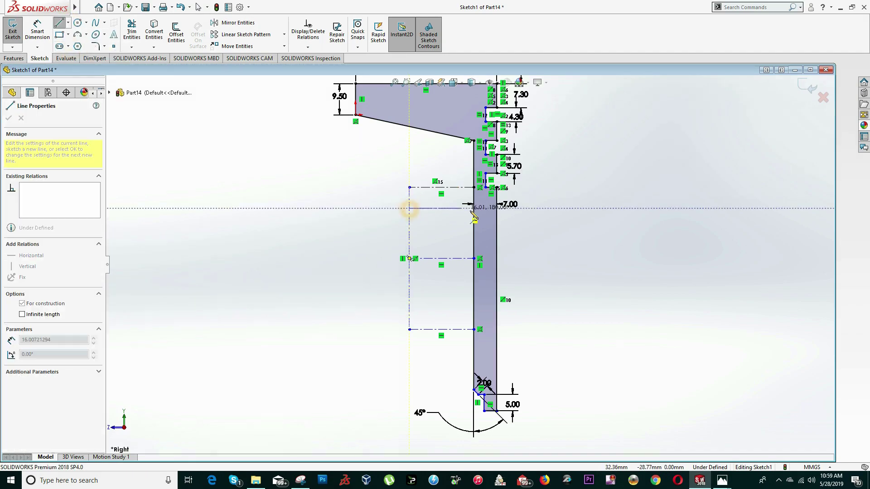
pyautogui.click(474, 208)
pyautogui.press('Escape')
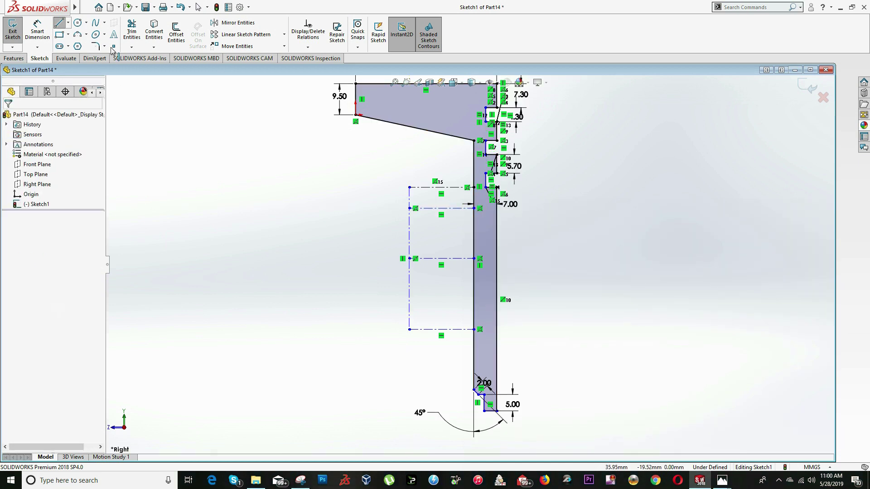
# Draw a lower horizontal centerline from the vertical centerline to the inner wall
pyautogui.click(68, 23)
pyautogui.click(77, 45)
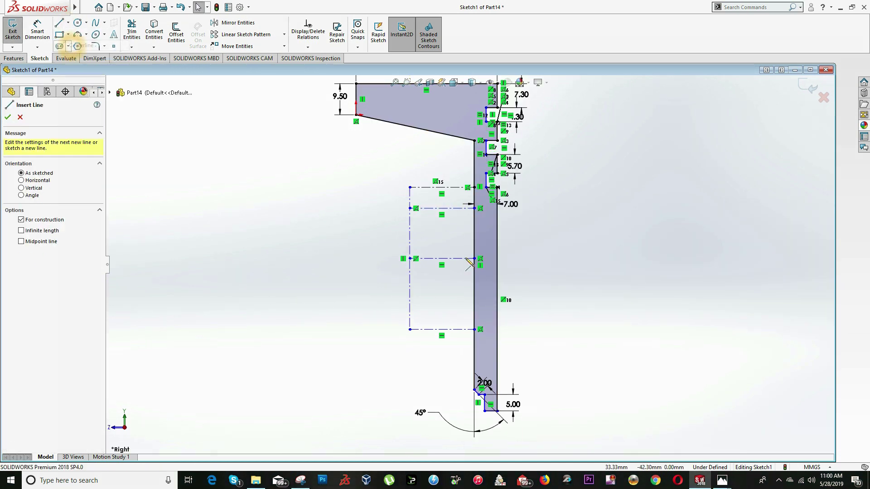
pyautogui.click(410, 311)
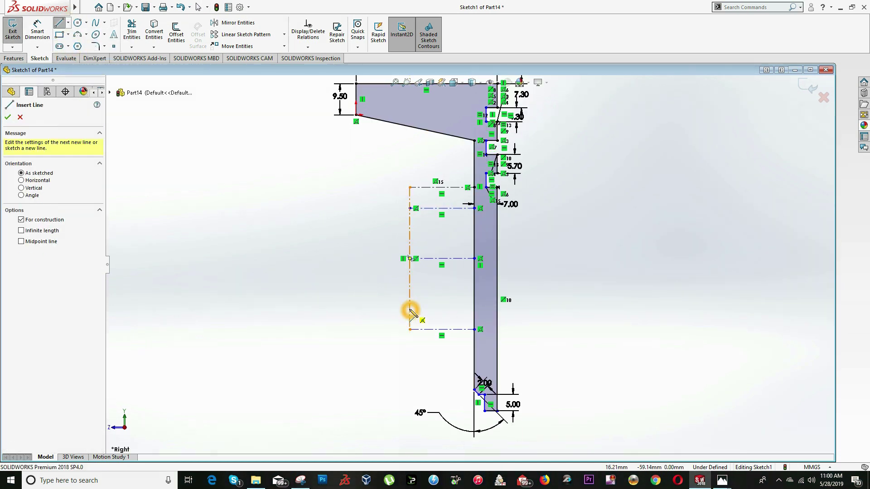
pyautogui.click(475, 309)
pyautogui.press('Escape')
pyautogui.scroll(-3, 436, 310)
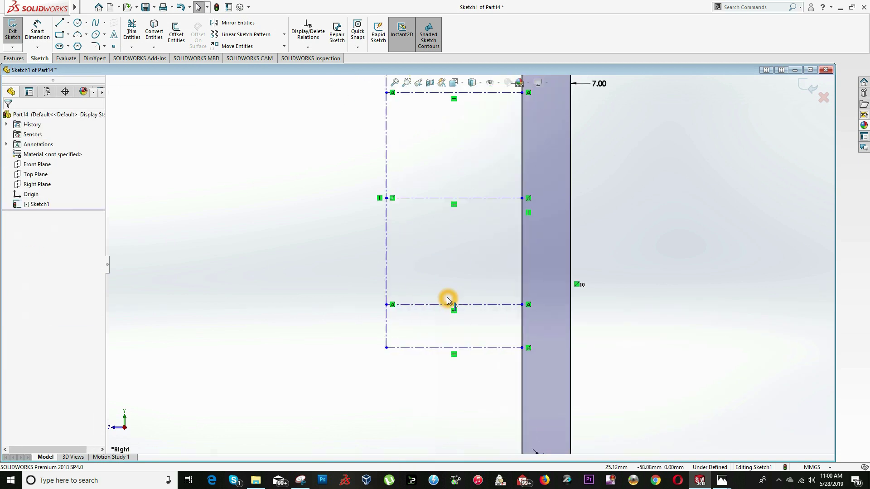
pyautogui.scroll(2, 431, 170)
# Draw a centerline in the rectangle's middle and give it a Vertical relation
pyautogui.click(68, 24)
pyautogui.click(72, 53)
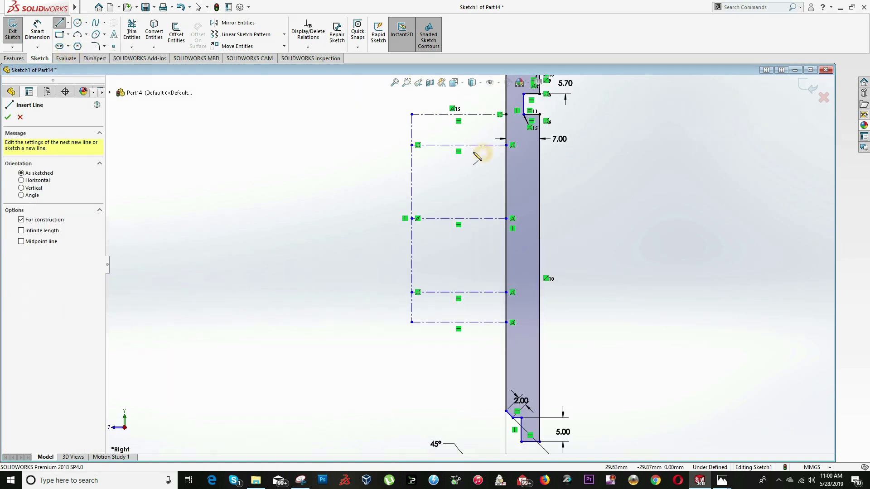
pyautogui.click(458, 219)
pyautogui.press('Escape')
pyautogui.click(458, 202)
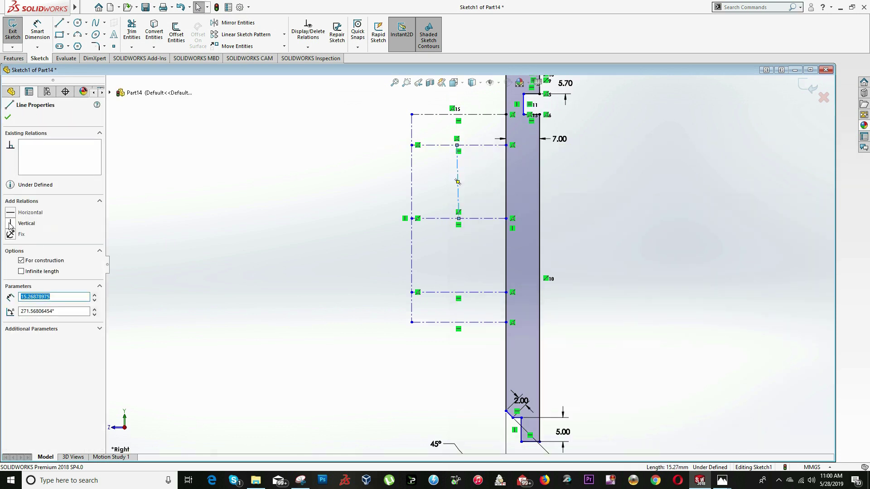
pyautogui.click(10, 223)
pyautogui.click(139, 210)
# Extend the middle vertical centerline down through the lower horizontals to the bottom line
pyautogui.click(68, 24)
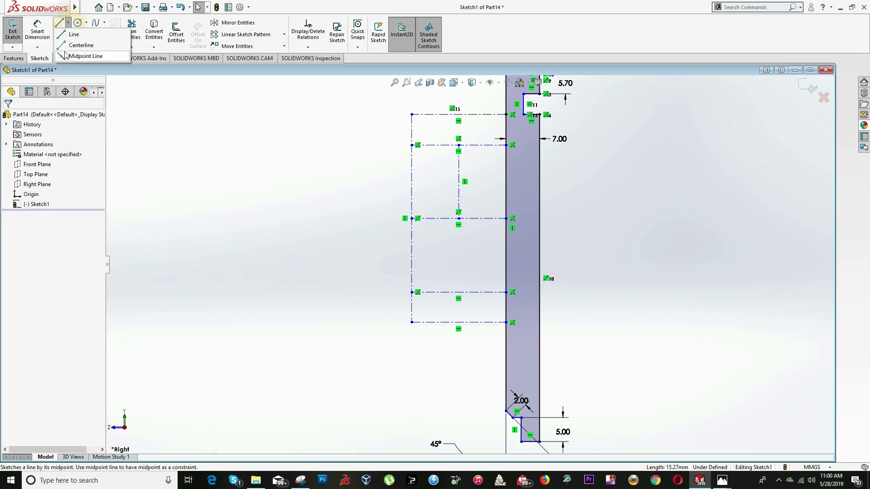
pyautogui.click(81, 46)
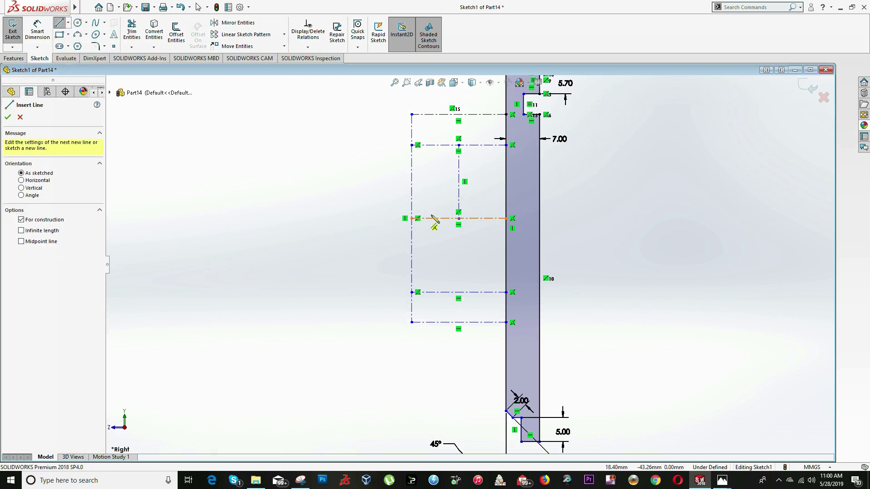
pyautogui.click(459, 219)
pyautogui.click(459, 292)
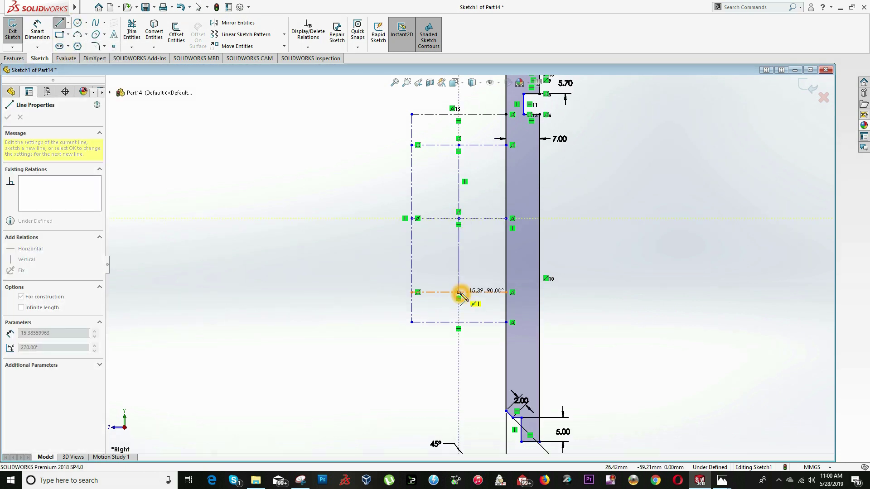
pyautogui.click(459, 322)
pyautogui.press('Escape')
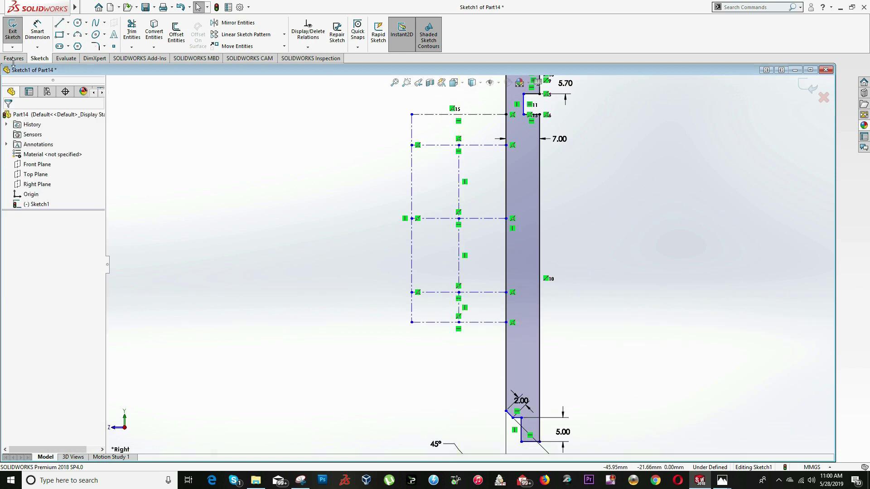
# Add the upper vertical centerline segment up to the top line, then view the drawing
pyautogui.click(67, 23)
pyautogui.click(77, 47)
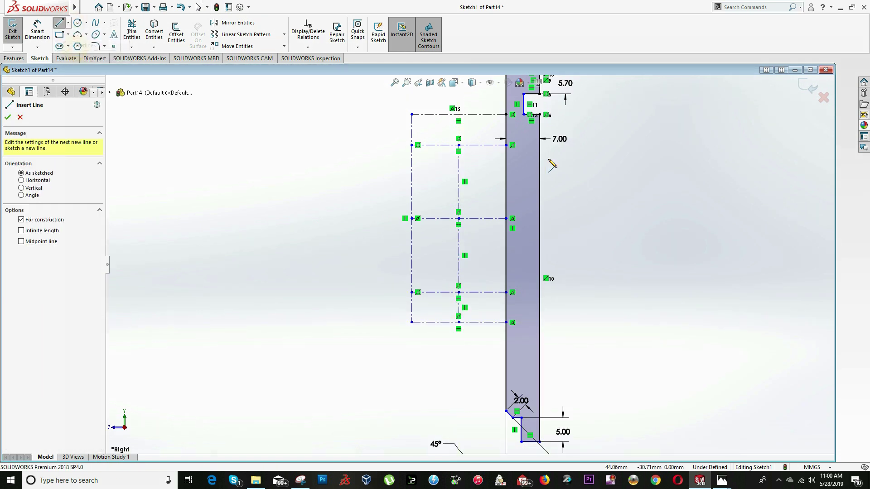
pyautogui.click(459, 145)
pyautogui.click(459, 115)
pyautogui.press('Escape')
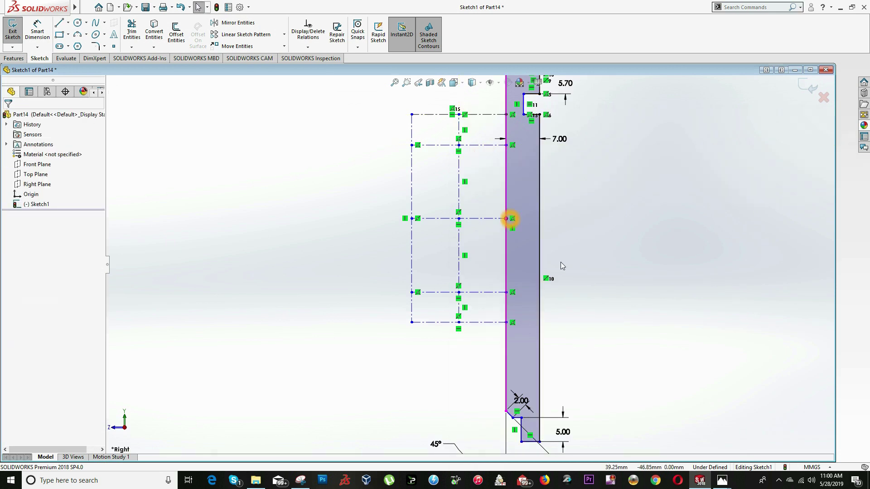
pyautogui.hotkey('alt', 'Tab')
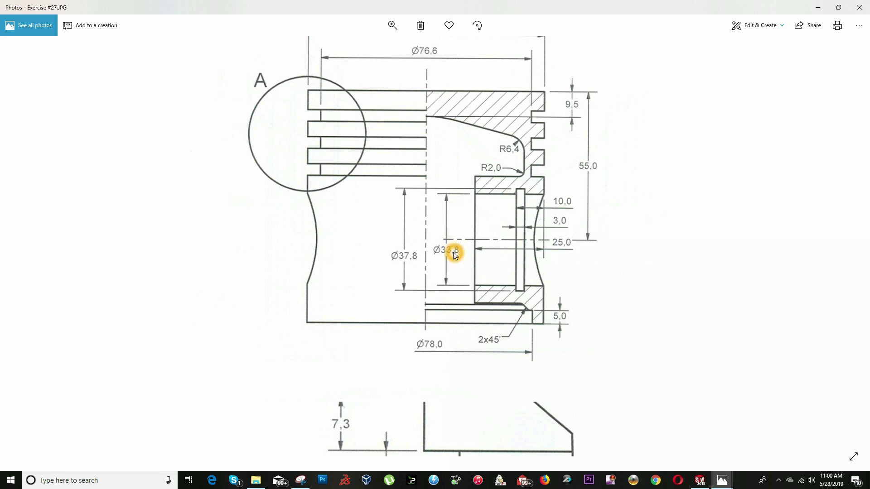
# Set the spacing between the upper and lower horizontal centerlines to 33.80
pyautogui.hotkey('alt', 'Tab')
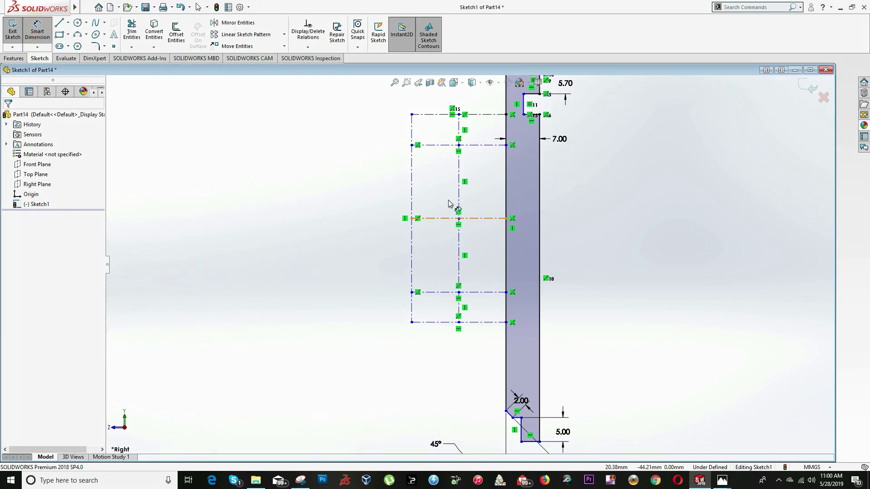
pyautogui.click(468, 146)
pyautogui.click(467, 292)
pyautogui.click(362, 225)
pyautogui.write('33.8')
pyautogui.press('Return')
pyautogui.press('Escape')
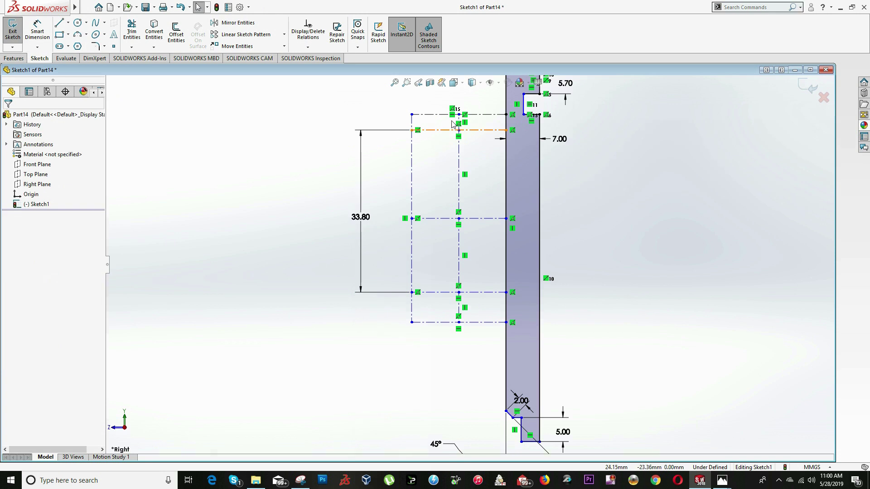
pyautogui.scroll(-3, 453, 127)
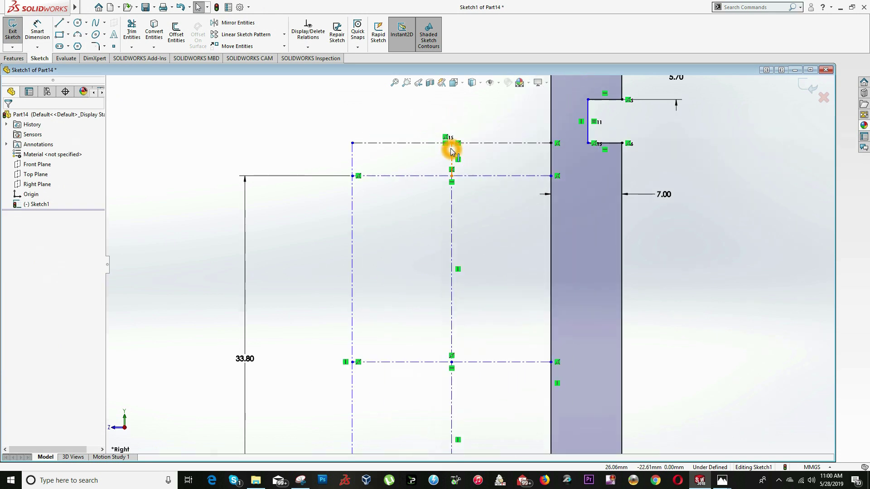
pyautogui.click(452, 152)
pyautogui.hotkey('alt', 'Tab')
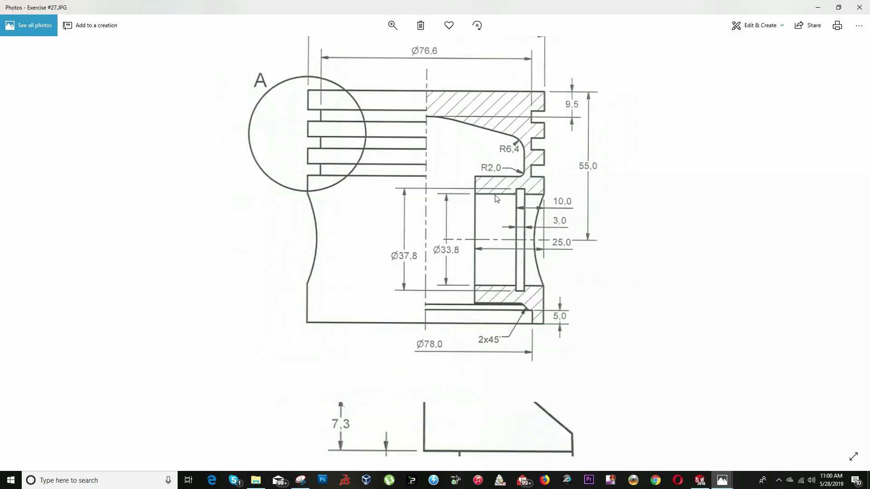
# Add an Equal relation between the upper and lower short vertical construction segments
pyautogui.hotkey('alt', 'Tab')
pyautogui.scroll(-2, 467, 377)
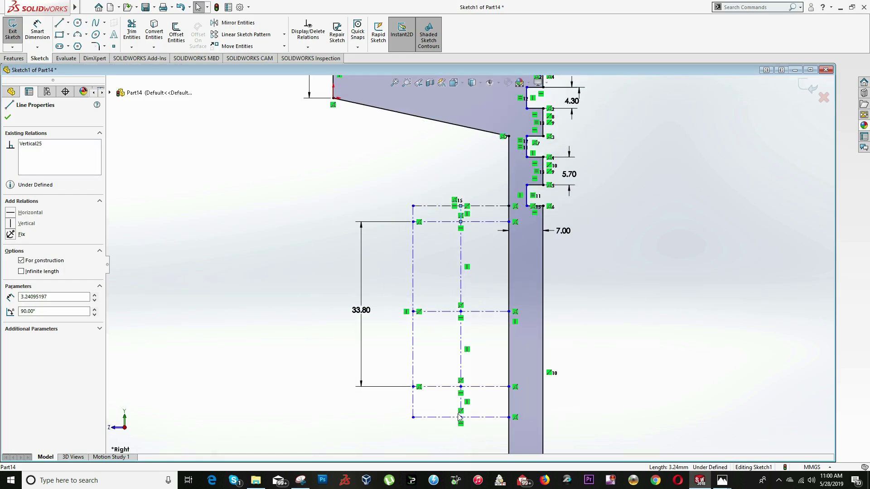
pyautogui.keyDown('ctrl'); pyautogui.click(466, 377); pyautogui.keyUp('ctrl')
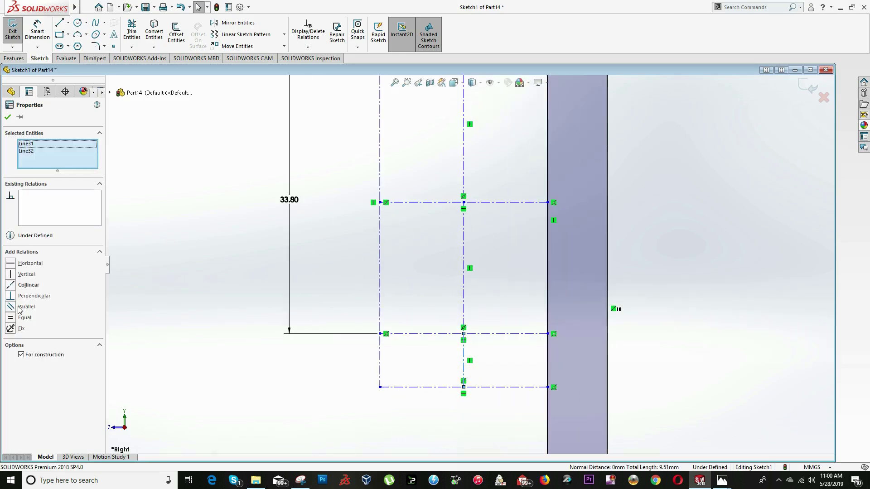
pyautogui.click(12, 322)
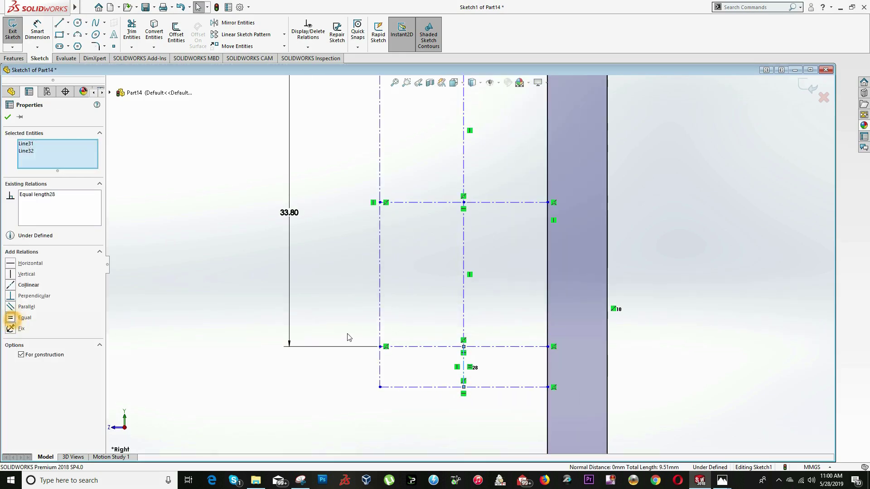
pyautogui.press('Escape')
pyautogui.scroll(3, 460, 276)
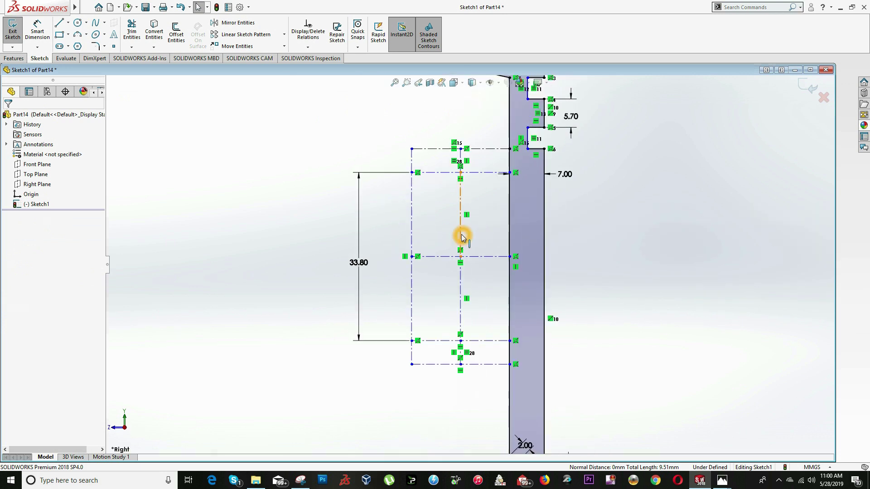
pyautogui.hotkey('alt', 'Tab')
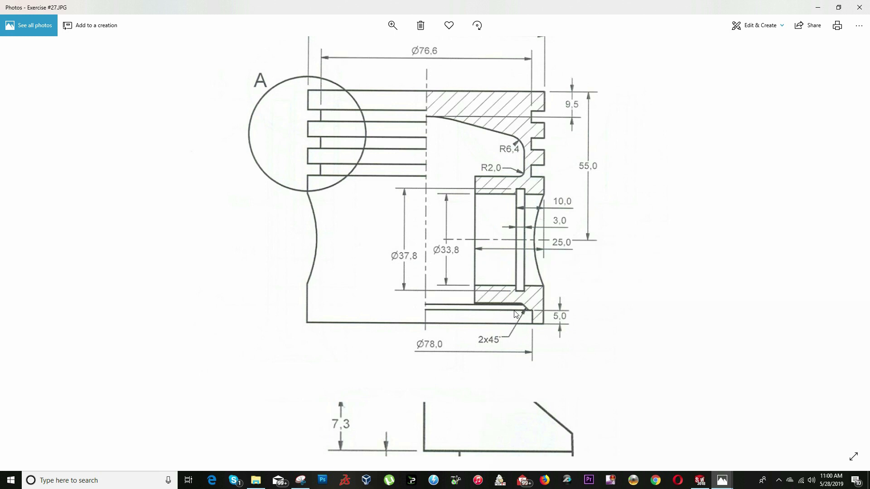
# Make the chamfer endpoint coincident with the bottom horizontal construction line
pyautogui.hotkey('alt', 'Tab')
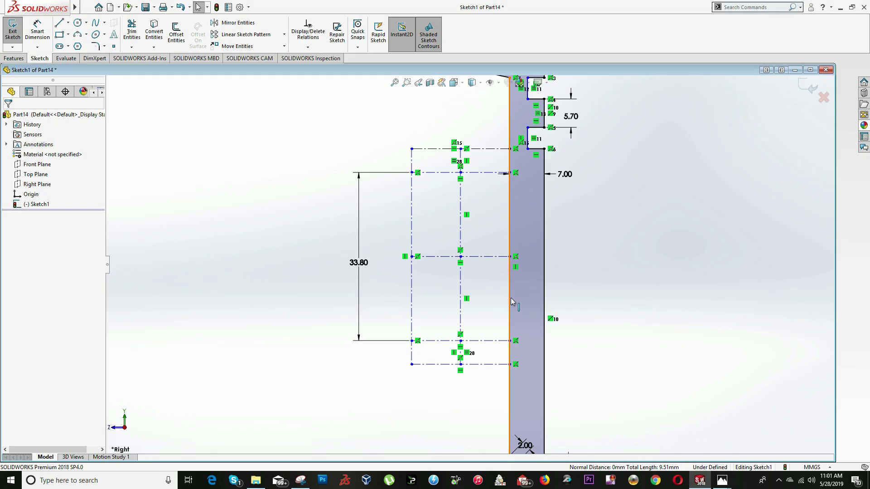
pyautogui.click(489, 334)
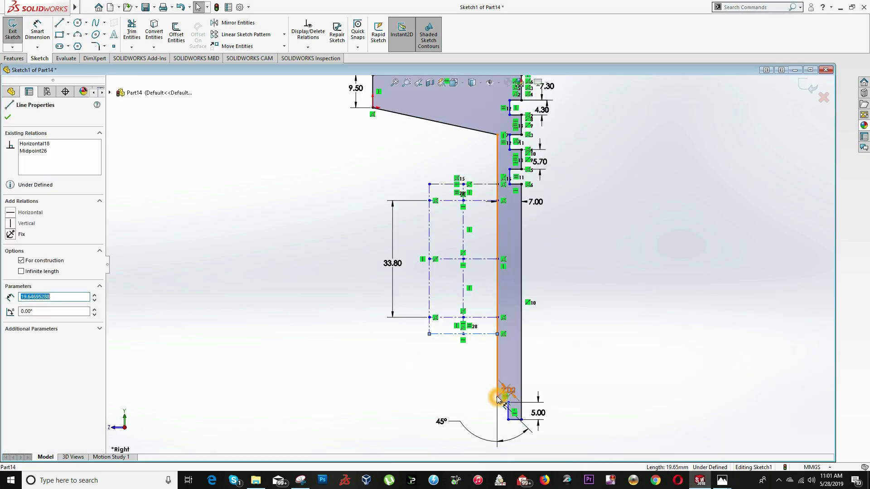
pyautogui.scroll(-4, 497, 399)
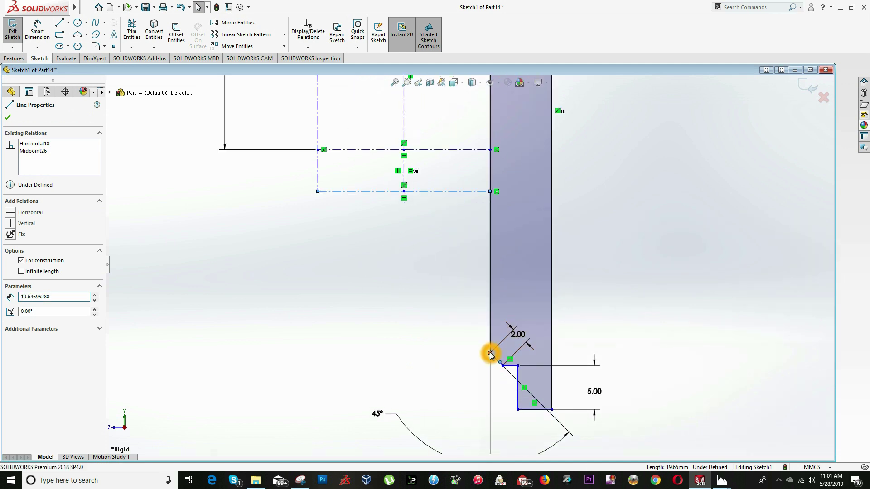
pyautogui.keyDown('ctrl'); pyautogui.click(490, 353); pyautogui.keyUp('ctrl')
pyautogui.click(10, 274)
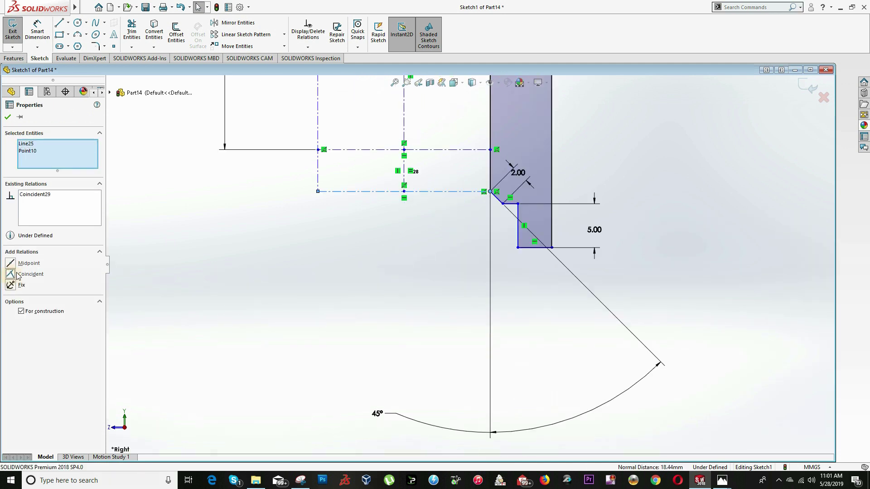
pyautogui.click(254, 249)
# Check the reference drawing's dimensions in Photos and start Smart Dimension in the sketch
pyautogui.scroll(2, 496, 262)
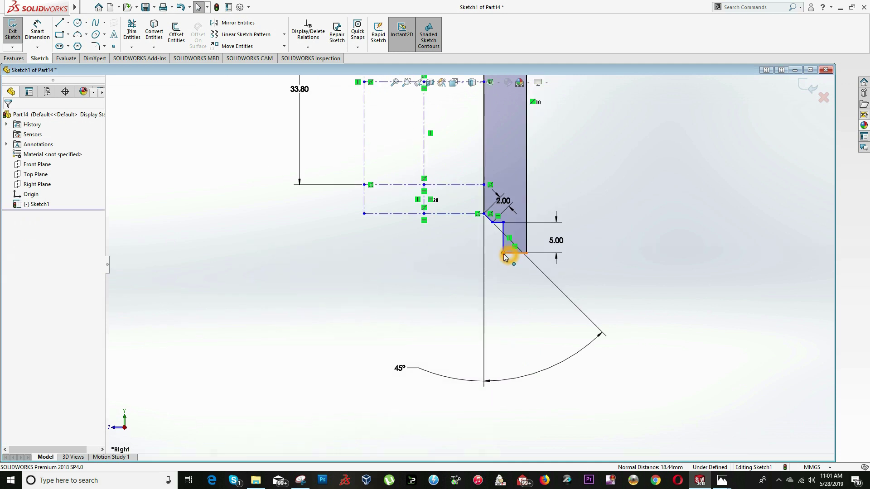
pyautogui.click(505, 257)
pyautogui.click(499, 361)
pyautogui.scroll(3, 462, 204)
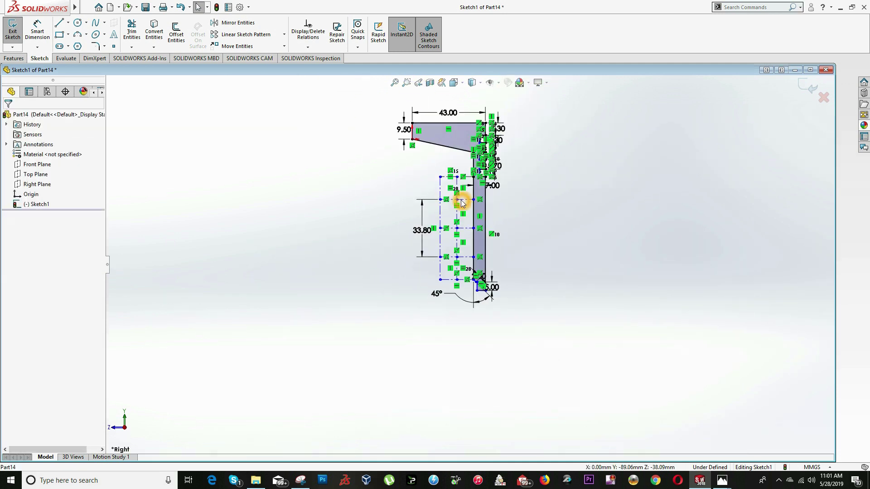
pyautogui.hotkey('alt', 'Tab')
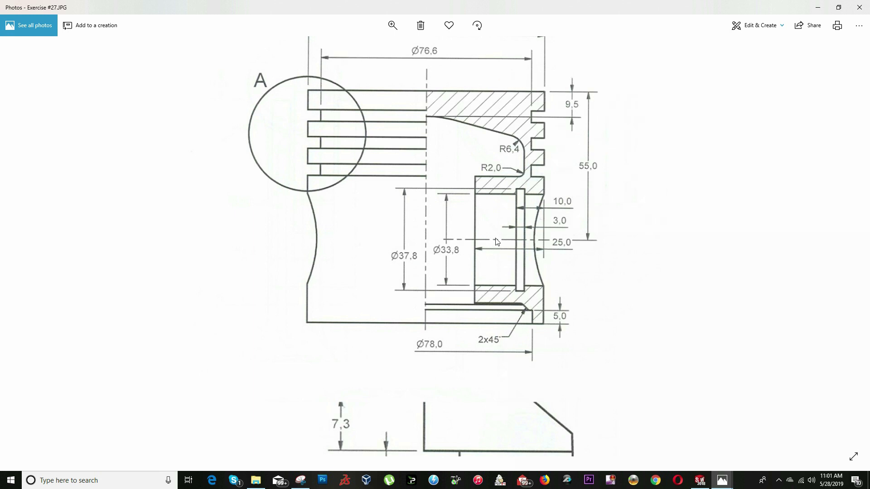
pyautogui.hotkey('alt', 'Tab')
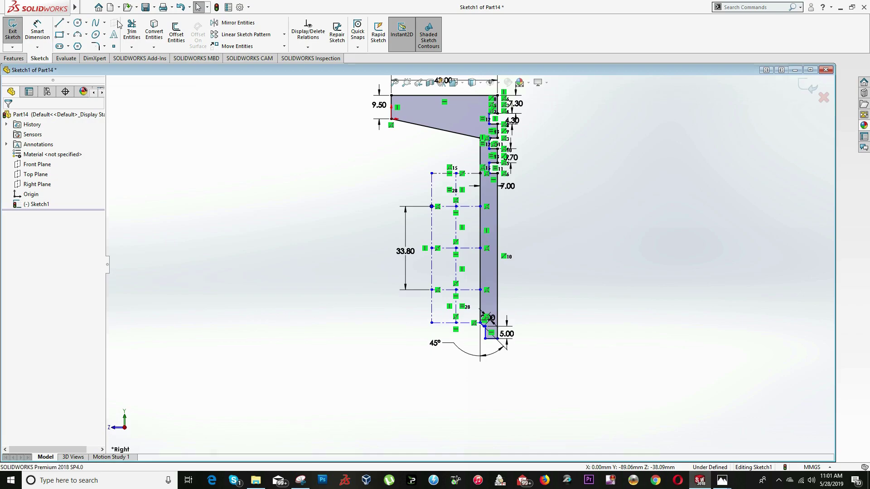
pyautogui.click(45, 27)
# Add a vertical dimension from the profile's top edge to the middle horizontal line
pyautogui.click(474, 104)
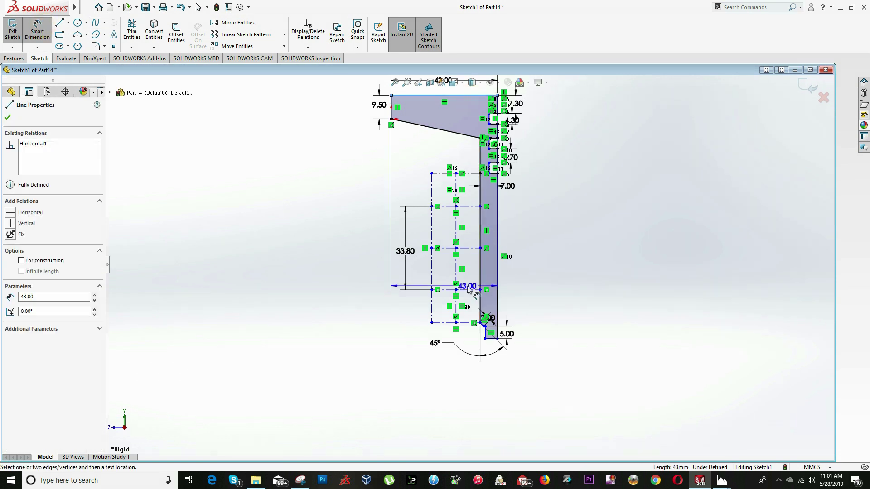
pyautogui.click(468, 249)
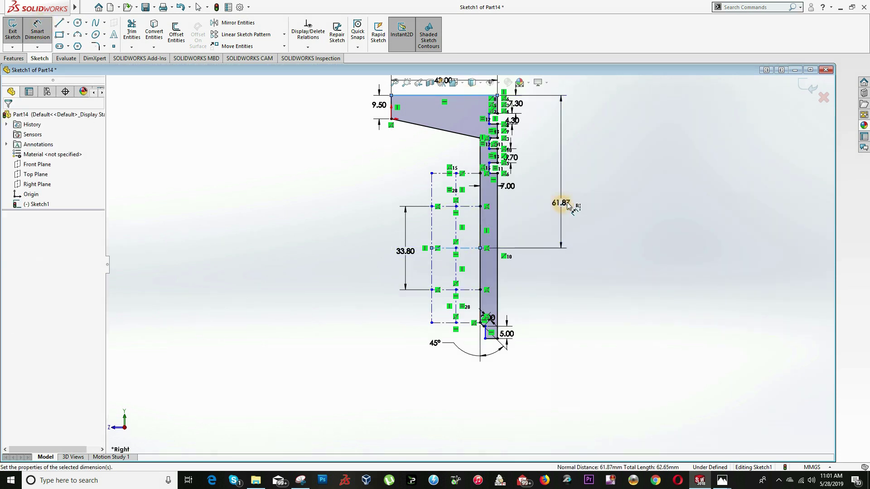
pyautogui.click(565, 204)
pyautogui.press('Escape')
# Drag the short vertical line right to reshape the bottom lip, checking the piston drawing
pyautogui.scroll(-10, 492, 295)
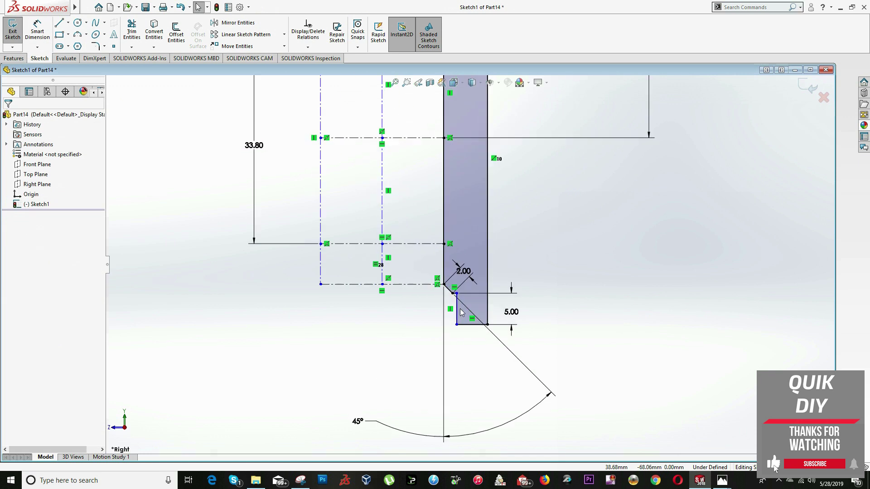
pyautogui.click(456, 241)
pyautogui.moveTo(456, 242); pyautogui.dragTo(491, 291)
pyautogui.scroll(5, 494, 268)
pyautogui.hotkey('alt', 'Tab')
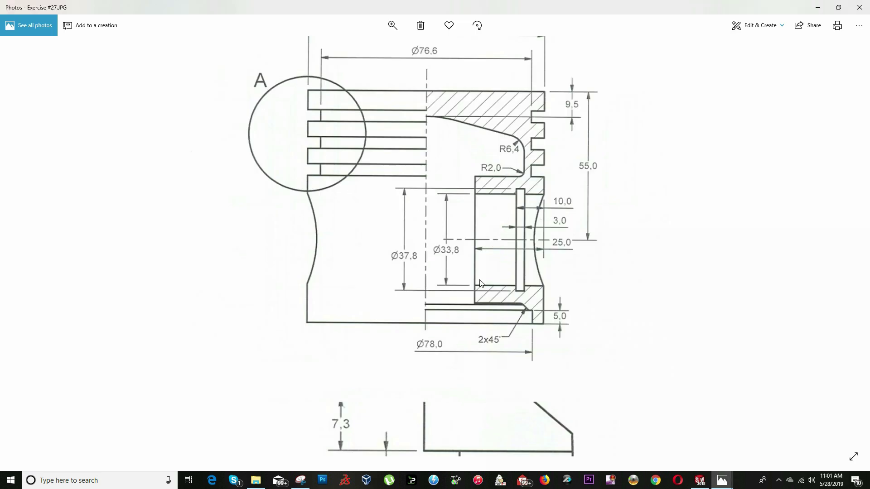
pyautogui.hotkey('alt', 'Tab')
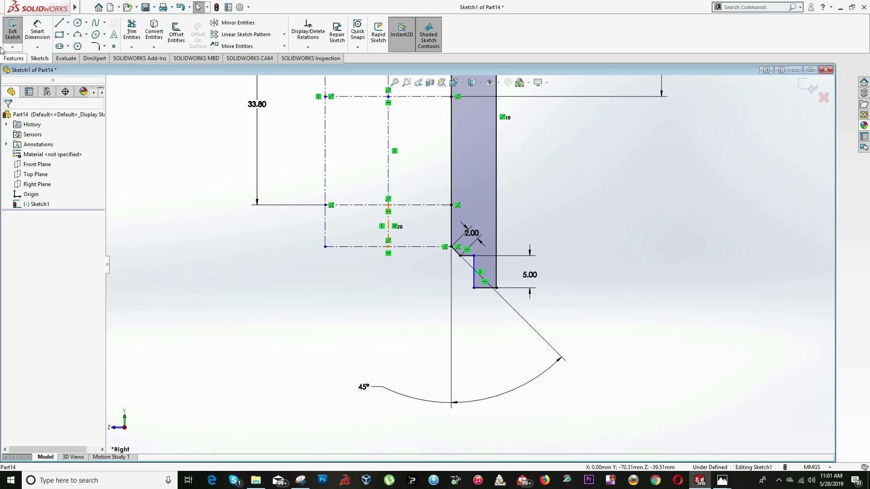
# Dimension the lip's short vertical line 39 mm horizontally from the profile's left reference line
pyautogui.click(37, 32)
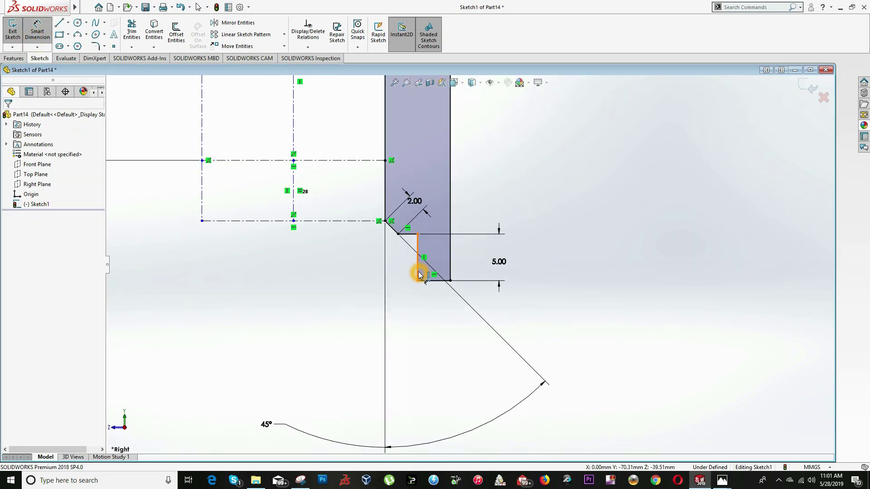
pyautogui.click(418, 271)
pyautogui.scroll(3, 418, 271)
pyautogui.scroll(-2, 394, 140)
pyautogui.click(517, 389)
pyautogui.scroll(2, 464, 358)
pyautogui.scroll(-2, 460, 350)
pyautogui.click(459, 350)
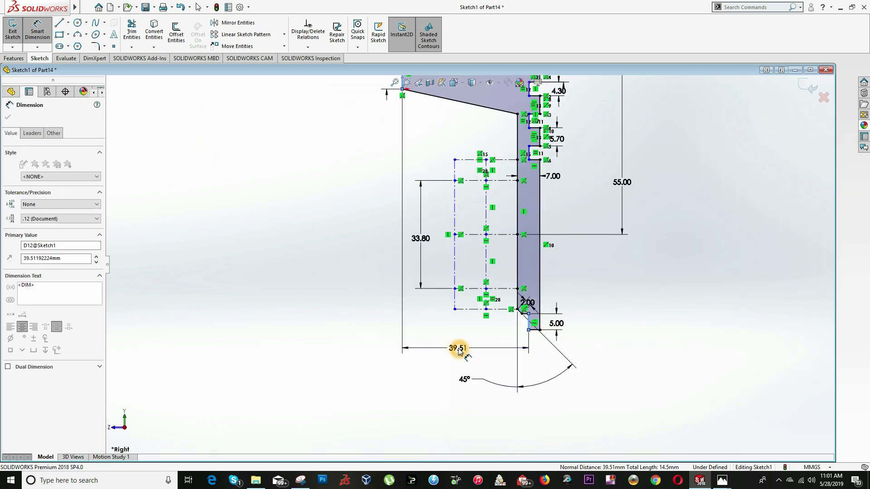
pyautogui.write('39')
pyautogui.press('Return')
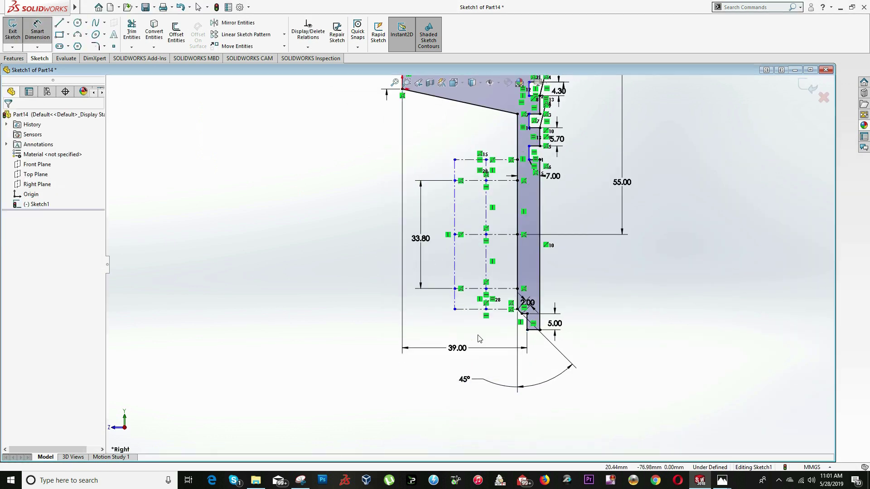
pyautogui.press('Escape')
pyautogui.scroll(2, 472, 338)
pyautogui.scroll(-6, 463, 218)
# Drag the groove's inner wall slightly to the left
pyautogui.scroll(-3, 448, 235)
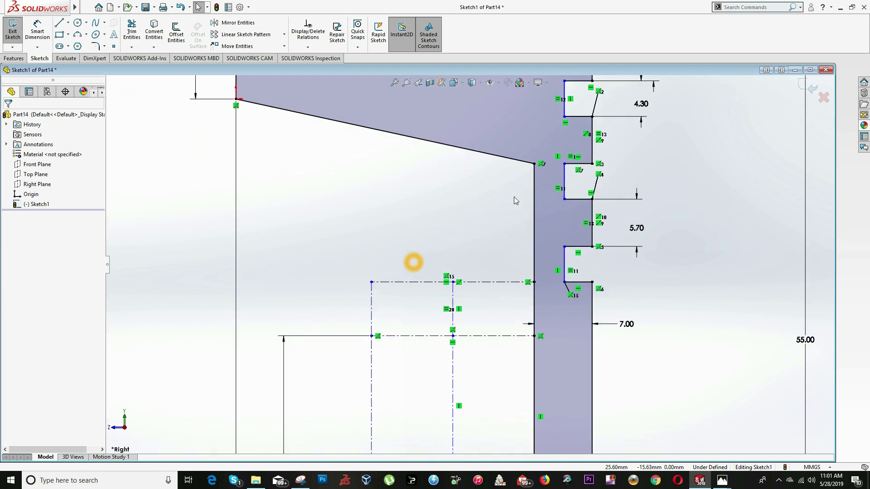
pyautogui.scroll(-3, 644, 193)
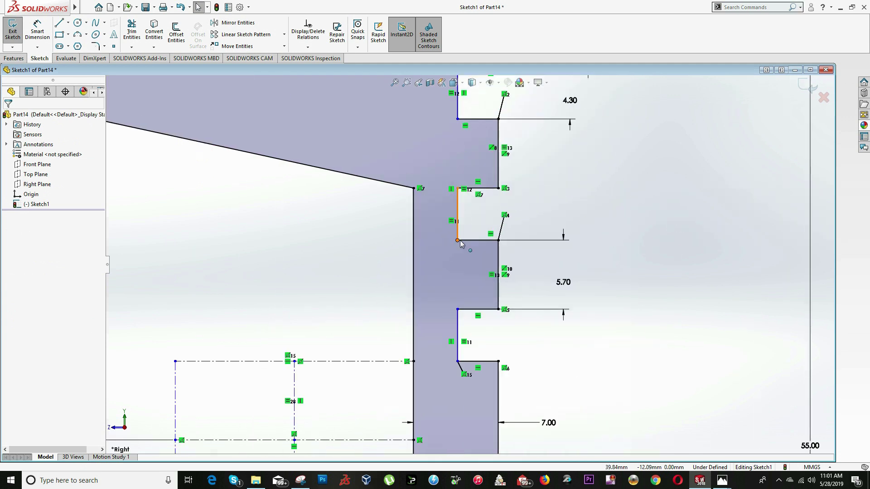
pyautogui.moveTo(457, 241); pyautogui.dragTo(443, 240)
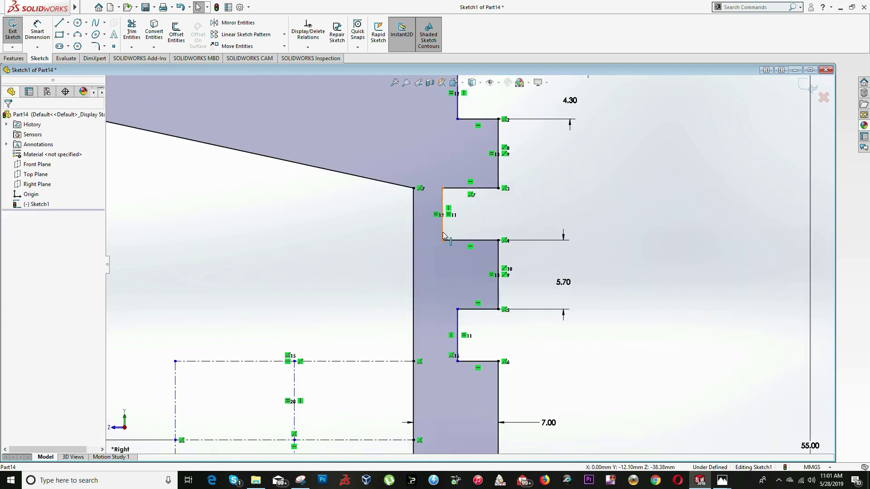
pyautogui.scroll(2, 462, 213)
pyautogui.scroll(-2, 480, 194)
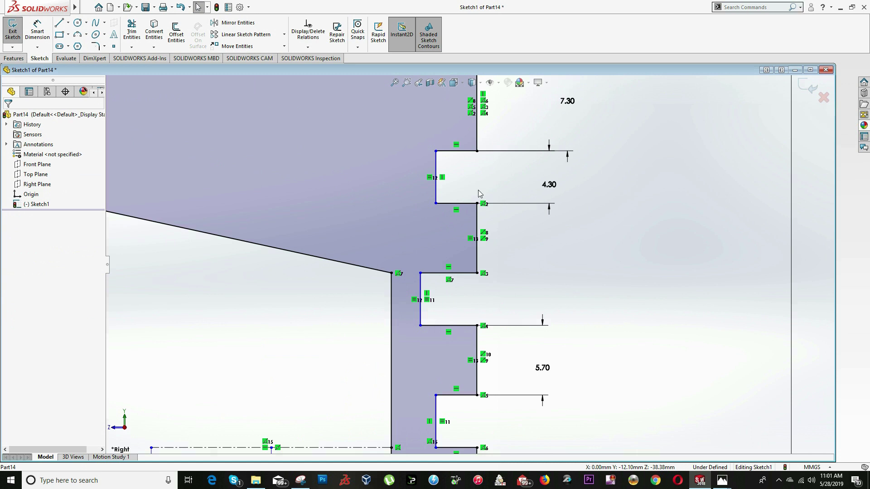
# Make the inner walls of the upper, middle and lower ring grooves collinear
pyautogui.click(435, 198)
pyautogui.keyDown('ctrl'); pyautogui.click(421, 317); pyautogui.keyUp('ctrl')
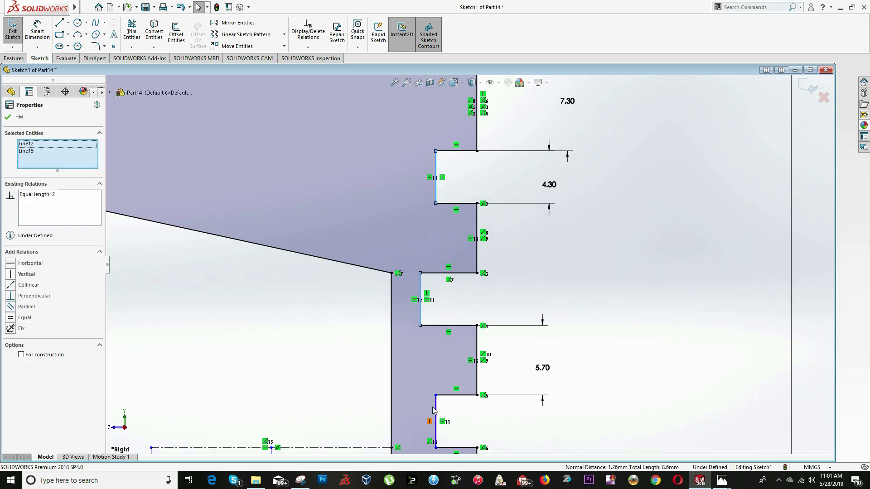
pyautogui.keyDown('ctrl'); pyautogui.click(436, 406); pyautogui.keyUp('ctrl')
pyautogui.click(13, 285)
pyautogui.click(548, 279)
pyautogui.click(643, 274)
pyautogui.scroll(2, 469, 268)
pyautogui.scroll(3, 468, 196)
pyautogui.hotkey('alt', 'Tab')
pyautogui.click(543, 99)
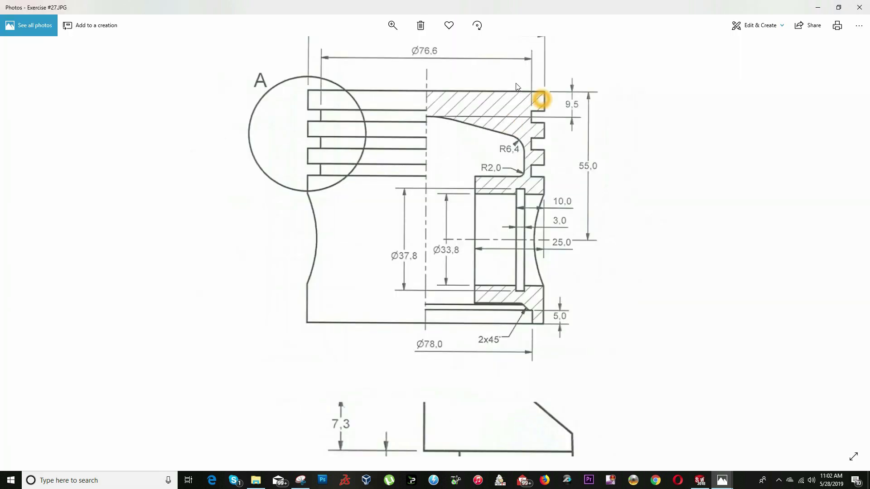
pyautogui.hotkey('alt', 'Tab')
pyautogui.hotkey('alt', 'Tab')
pyautogui.click(456, 140)
pyautogui.scroll(1, 454, 141)
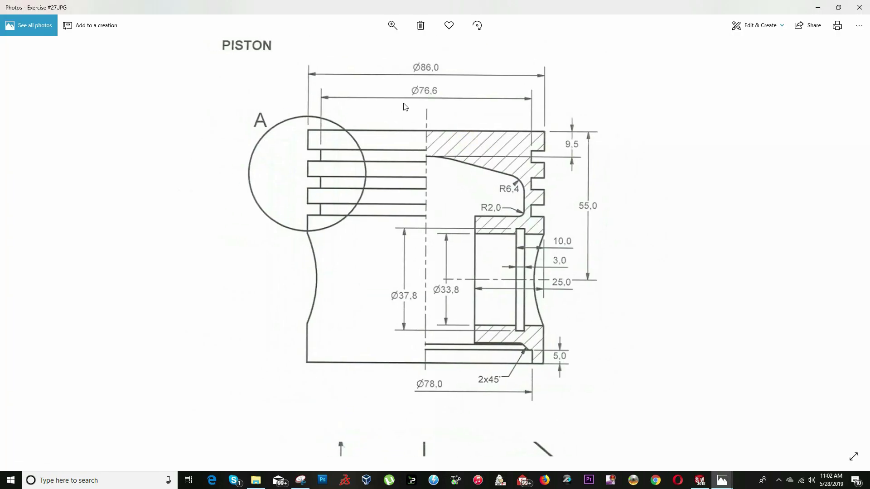
pyautogui.hotkey('alt', 'Tab')
pyautogui.click(37, 32)
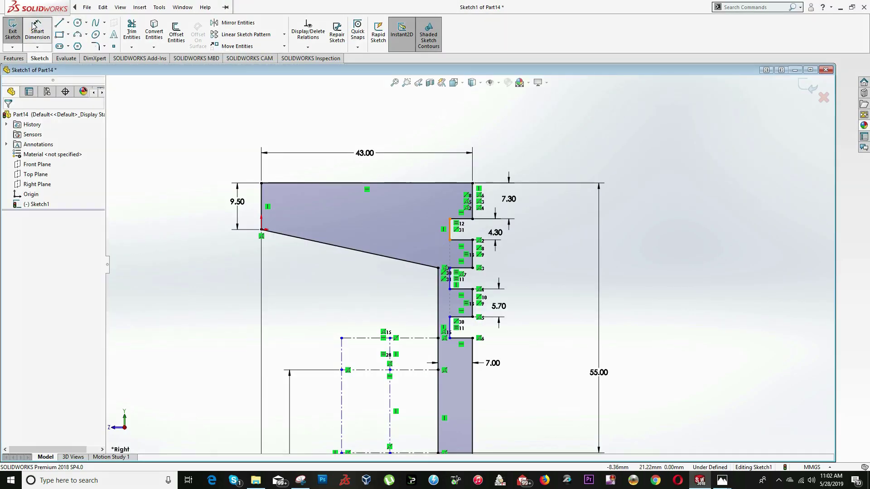
# Dimension the top groove's inner wall 76.6/2 from the left edge, then exit the sketch
pyautogui.click(450, 236)
pyautogui.click(261, 213)
pyautogui.click(331, 173)
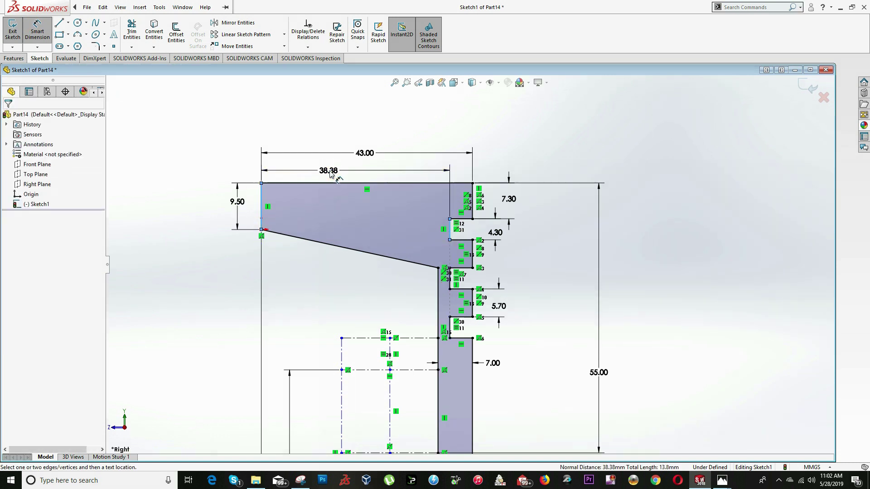
pyautogui.write('76.6/2')
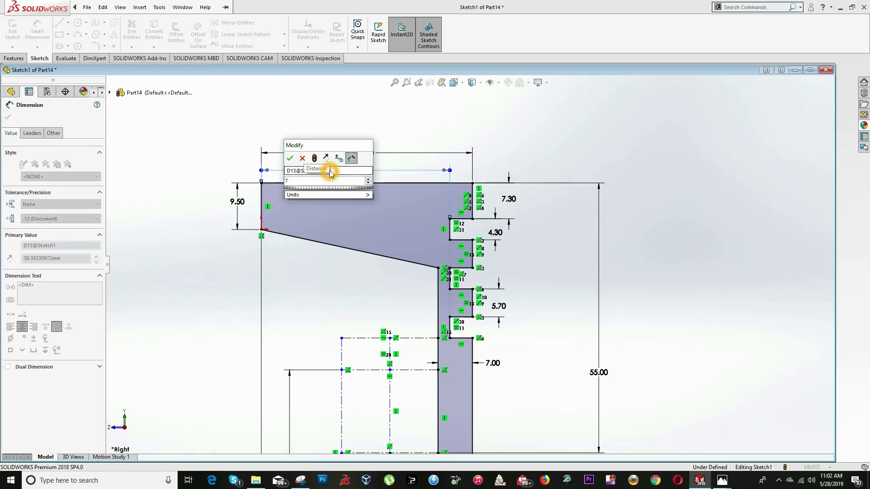
pyautogui.press('Return')
pyautogui.press('Escape')
pyautogui.scroll(4, 462, 393)
pyautogui.scroll(-2, 457, 428)
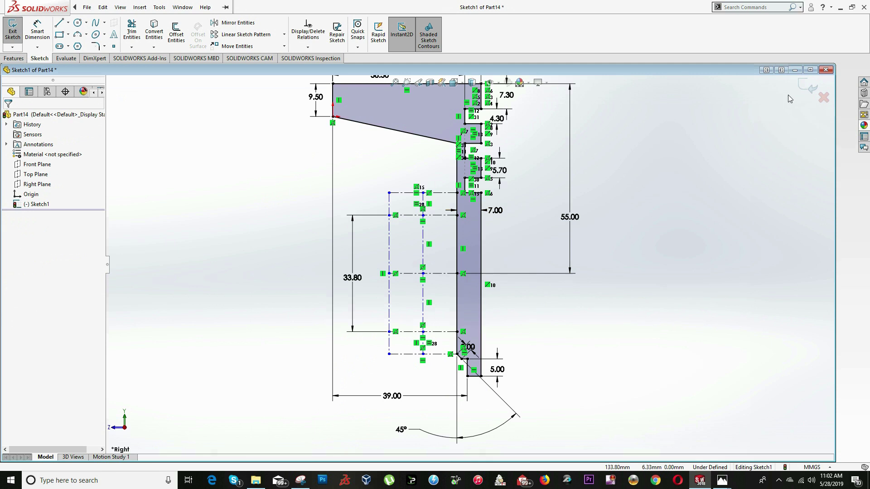
pyautogui.click(809, 91)
# Revolve Sketch1 a full 360° about Line1 and orbit to view the grooved piston body
pyautogui.click(16, 58)
pyautogui.click(45, 32)
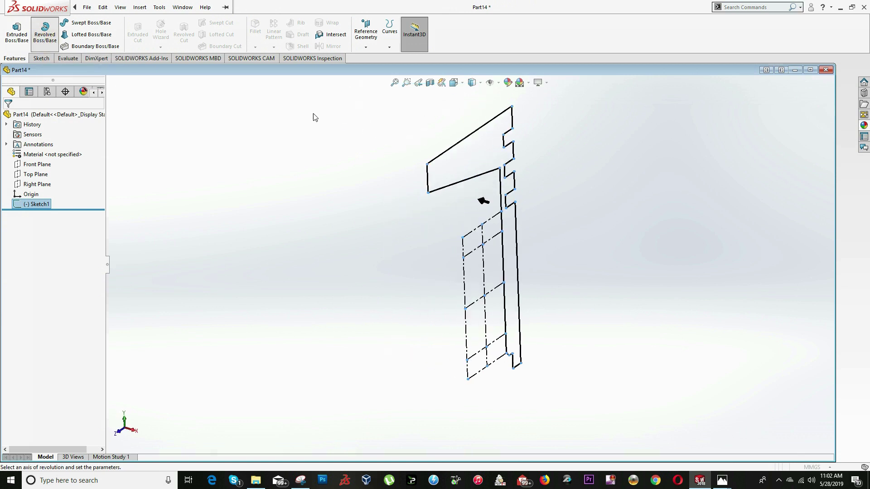
pyautogui.scroll(-3, 445, 181)
pyautogui.scroll(-2, 449, 201)
pyautogui.click(436, 219)
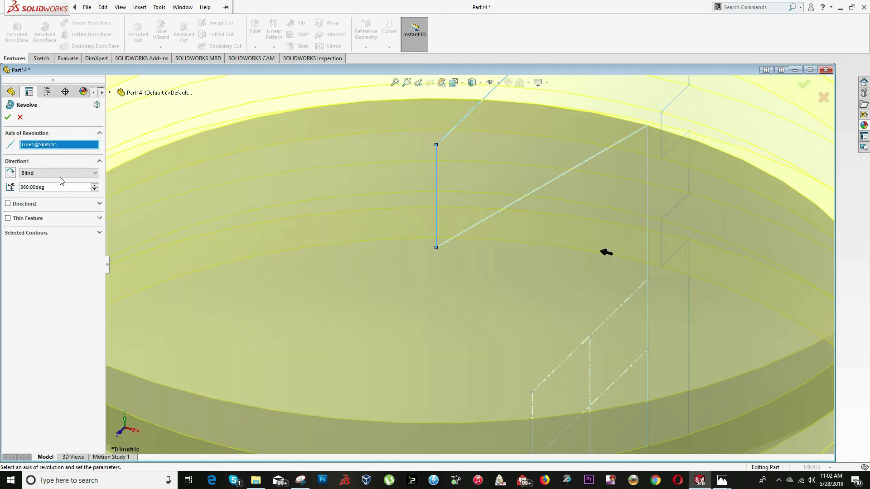
pyautogui.click(7, 119)
pyautogui.scroll(3, 520, 227)
pyautogui.moveTo(521, 226); pyautogui.dragTo(439, 296, button='middle')
pyautogui.scroll(3, 438, 296)
pyautogui.scroll(-2, 443, 290)
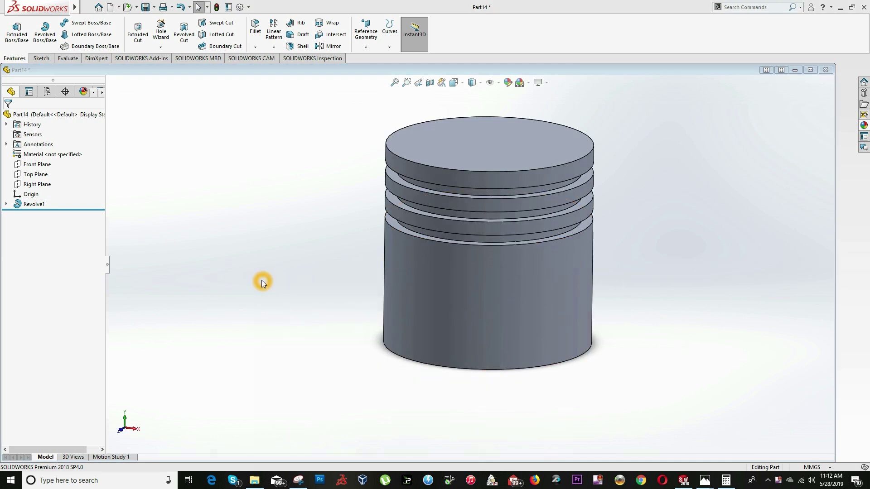
# Bring the Exercise #27 piston drawing up in Photos to read its dimensions
pyautogui.hotkey('alt', 'Tab')
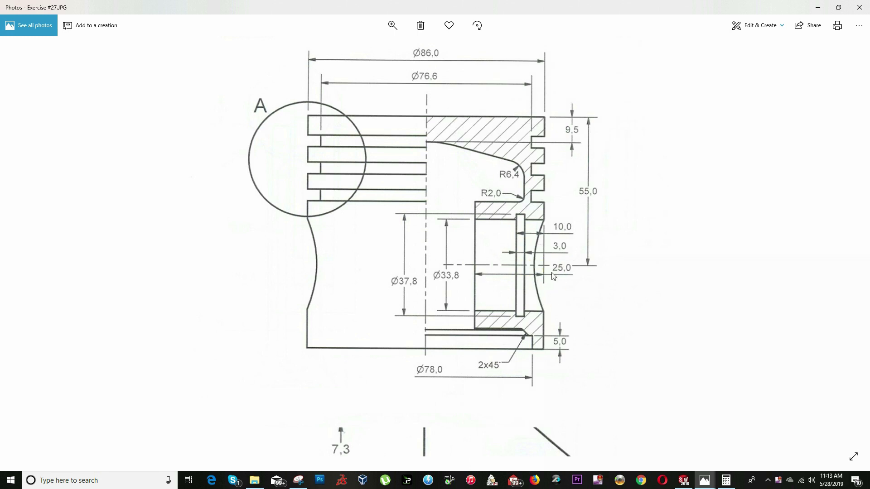
# Open Calculator, compute 86 ÷ 2 − 25 = 18, and return to SOLIDWORKS
pyautogui.click(2, 483)
pyautogui.write('cal')
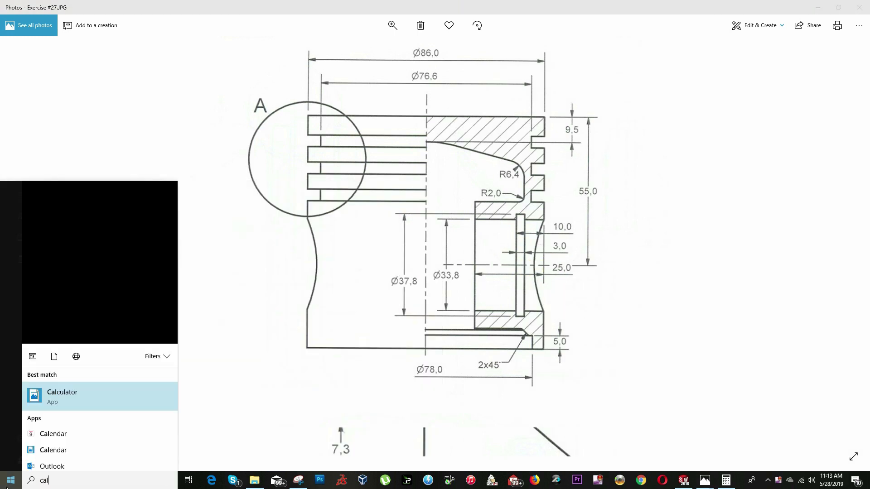
pyautogui.press('Return')
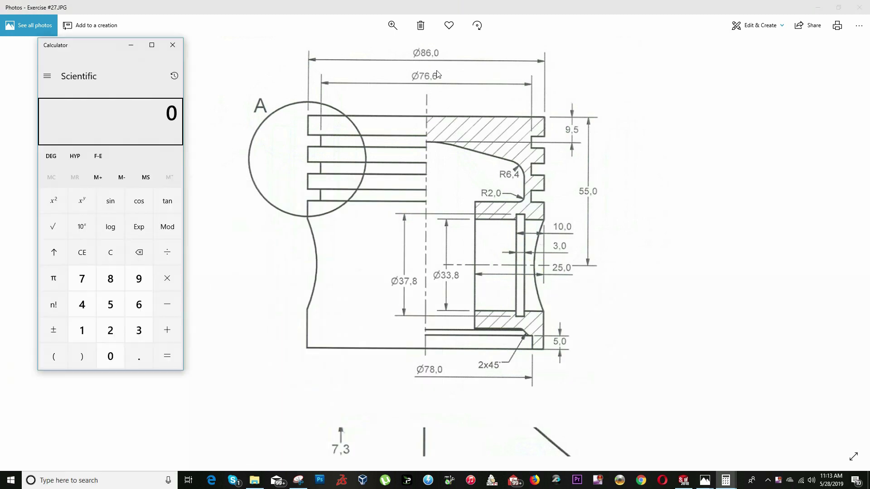
pyautogui.press('Return')
pyautogui.write('-25')
pyautogui.press('Return')
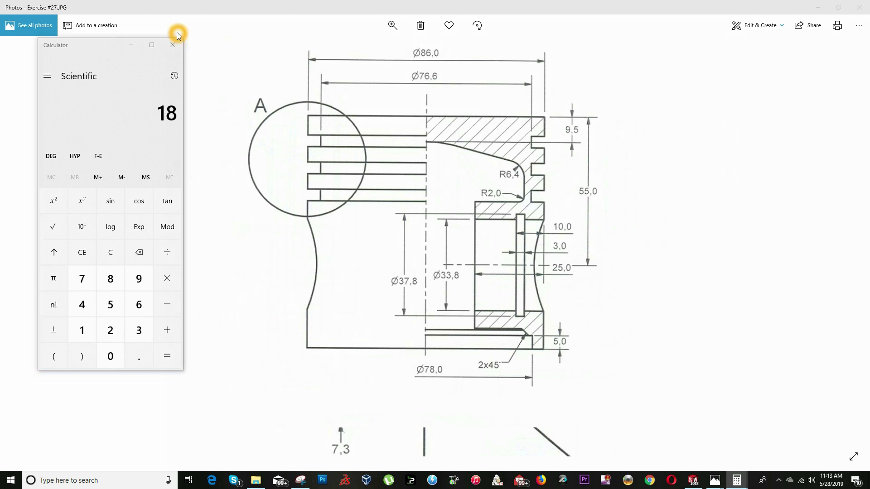
pyautogui.hotkey('alt', 'Tab')
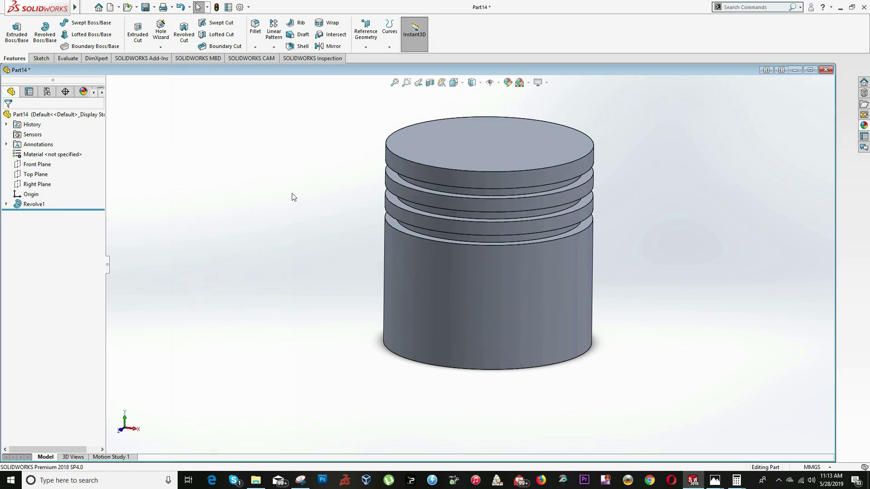
# Create Plane4 offset 18 mm from the Right Plane
pyautogui.moveTo(428, 259); pyautogui.dragTo(487, 316, button='middle')
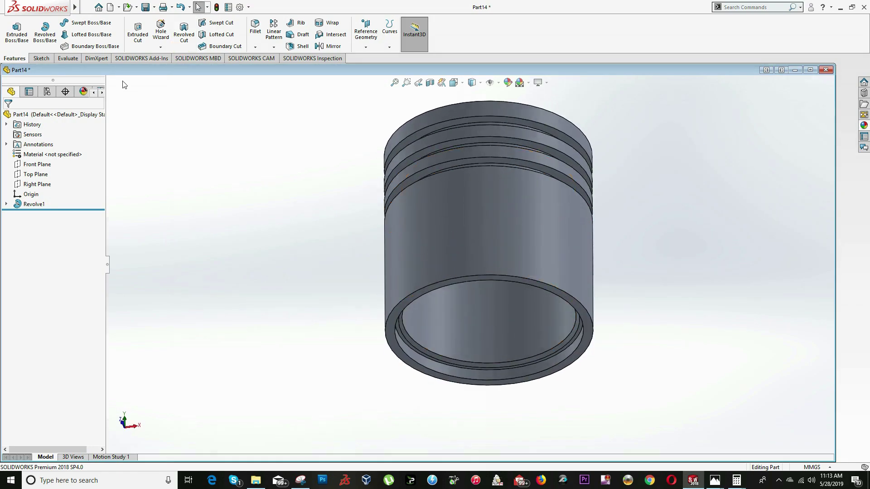
pyautogui.click(366, 47)
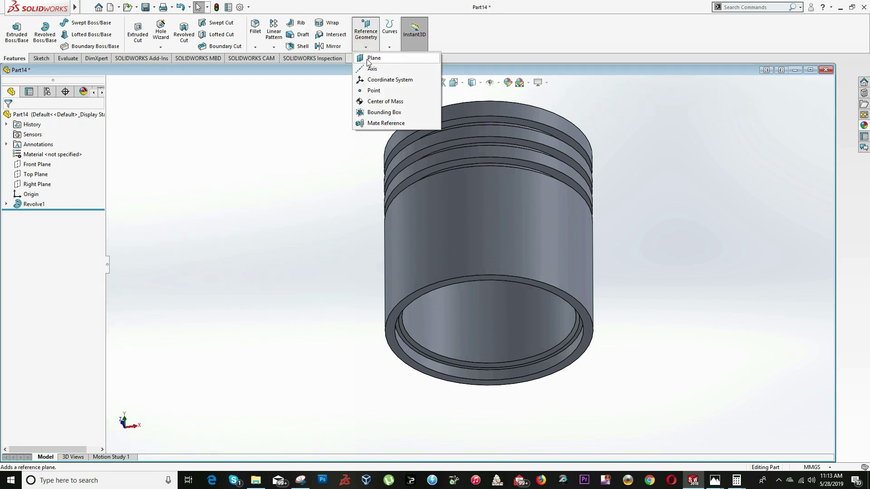
pyautogui.click(373, 60)
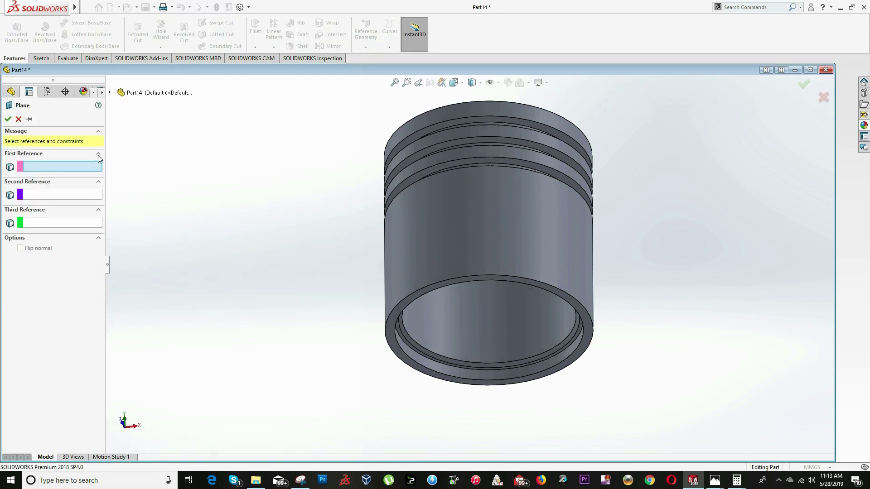
pyautogui.click(109, 93)
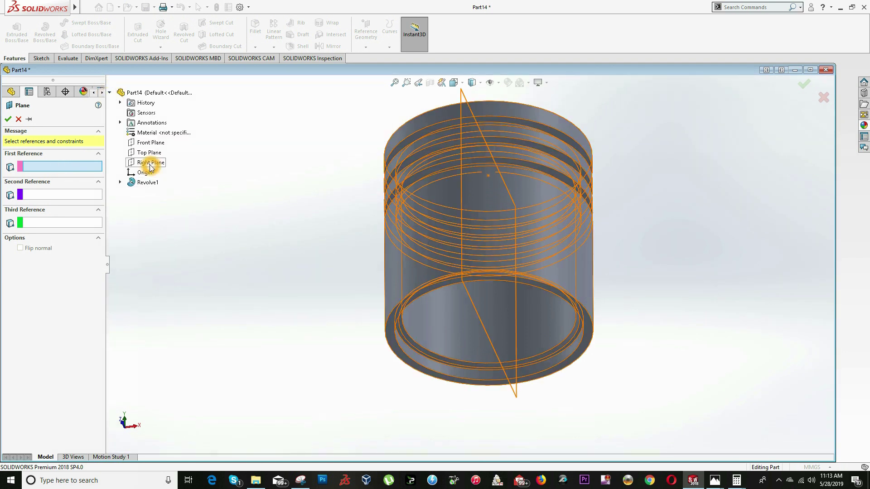
pyautogui.click(151, 166)
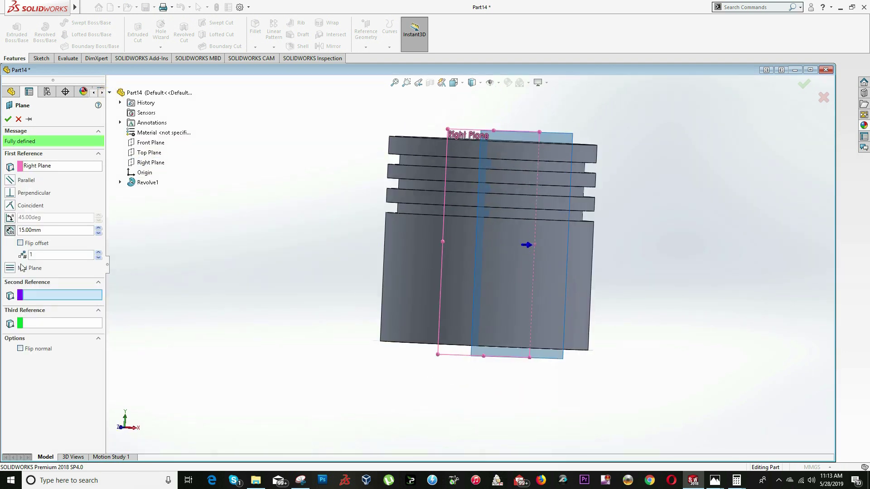
pyautogui.doubleClick(56, 230)
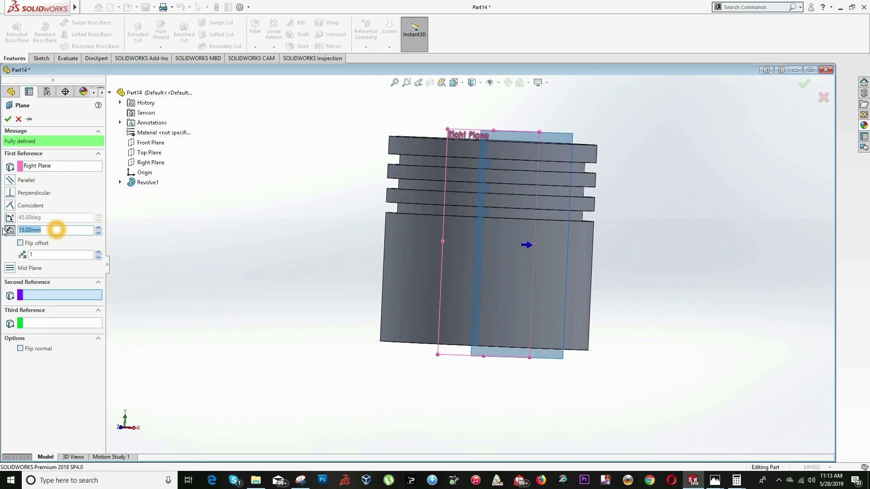
pyautogui.write('18')
pyautogui.press('Return')
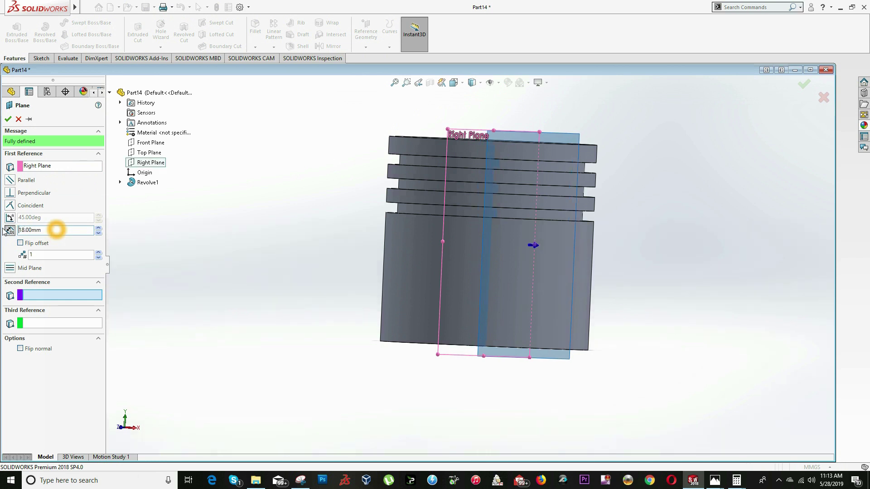
pyautogui.moveTo(346, 311); pyautogui.dragTo(353, 252, button='middle')
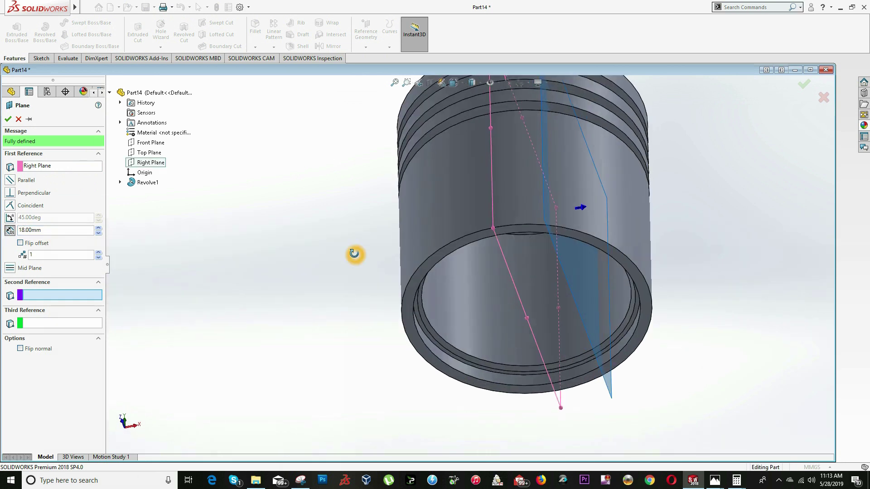
pyautogui.click(7, 120)
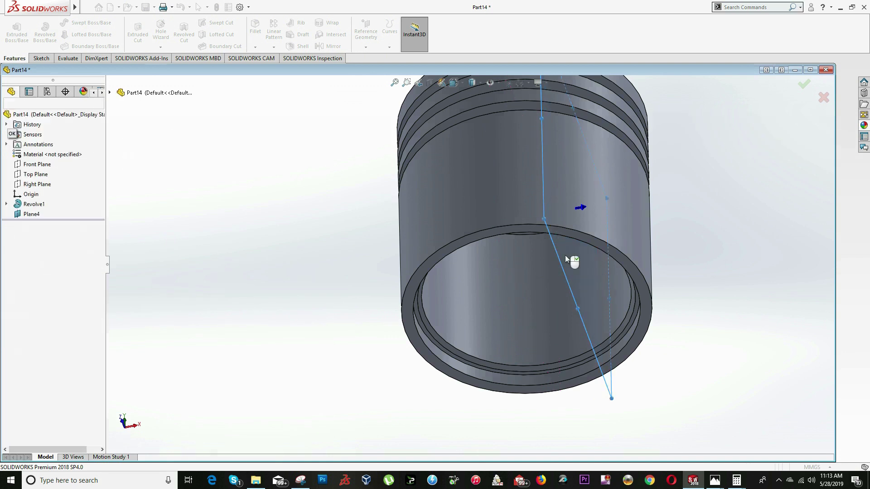
# Start a new sketch, Sketch7, on Plane4
pyautogui.click(734, 214)
pyautogui.click(562, 274)
pyautogui.rightClick(564, 273)
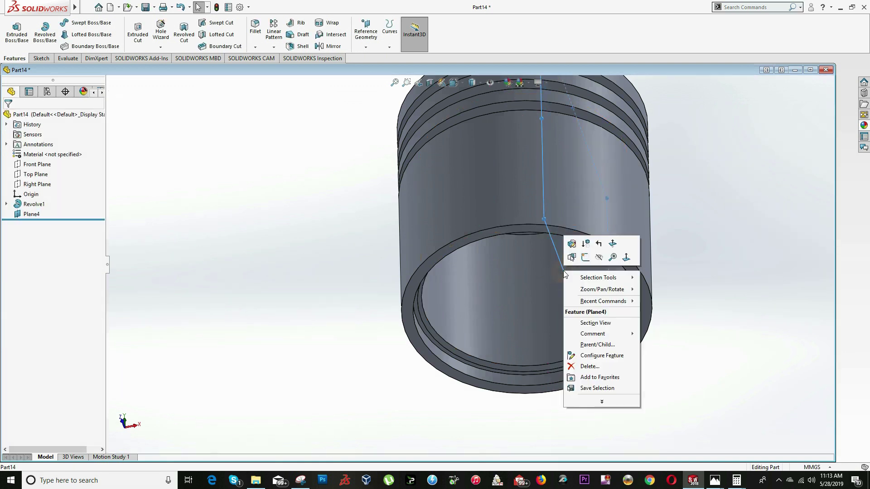
pyautogui.click(582, 256)
pyautogui.click(33, 226)
# View Sketch7 normal to its plane and draw a circle on the skirt
pyautogui.rightClick(33, 225)
pyautogui.click(55, 215)
pyautogui.click(185, 132)
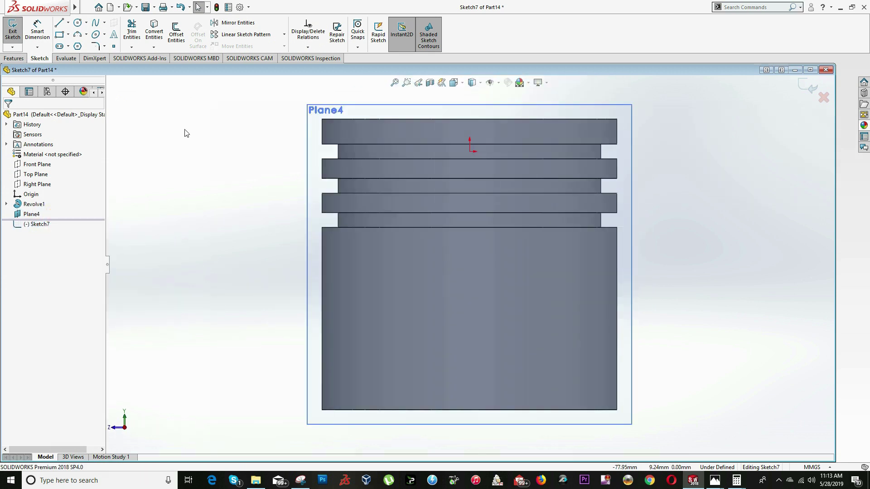
pyautogui.click(79, 27)
pyautogui.click(470, 297)
pyautogui.click(460, 358)
pyautogui.press('Escape')
# Align the circle centre vertically with the origin and make it tangent to the skirt's top edge
pyautogui.click(470, 297)
pyautogui.keyDown('ctrl'); pyautogui.click(470, 151); pyautogui.keyUp('ctrl')
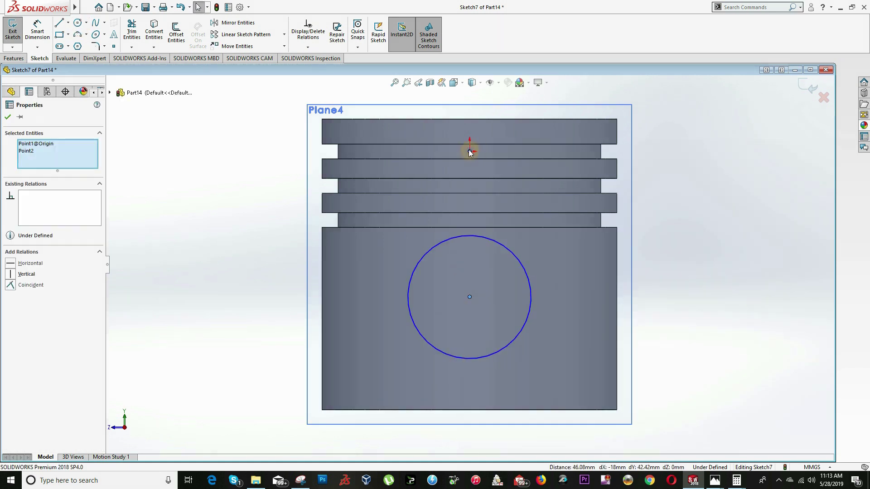
pyautogui.click(508, 113)
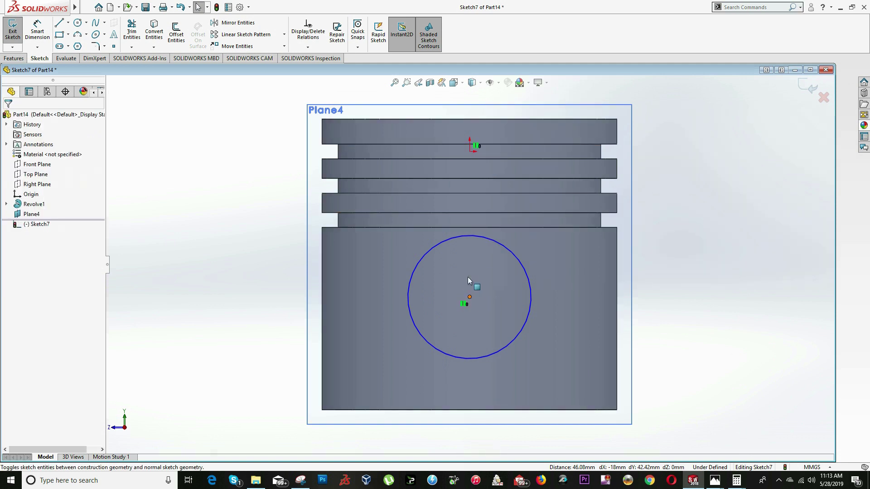
pyautogui.click(473, 236)
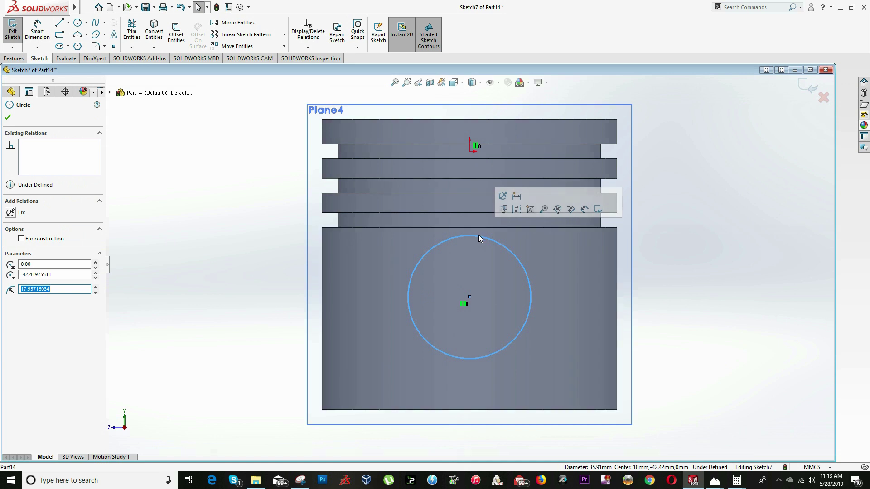
pyautogui.keyDown('ctrl'); pyautogui.click(479, 228); pyautogui.keyUp('ctrl')
pyautogui.hotkey('alt', 'Tab')
pyautogui.press('Tab')
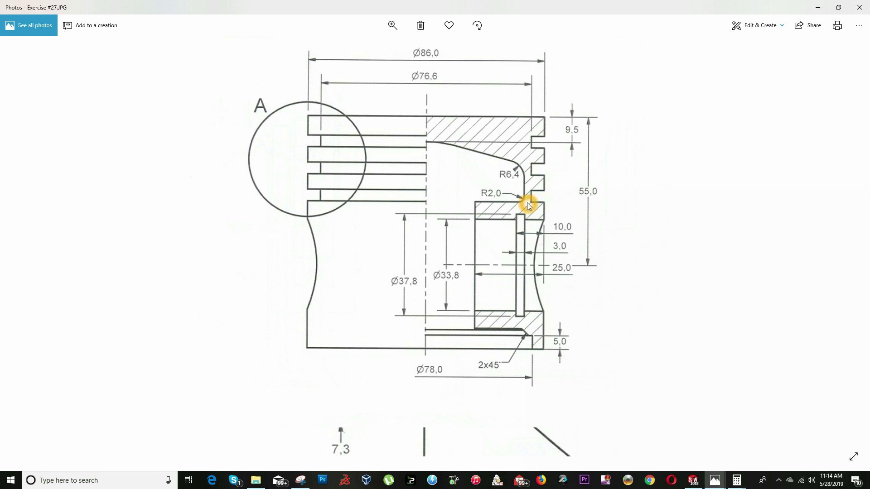
pyautogui.hotkey('alt', 'Tab')
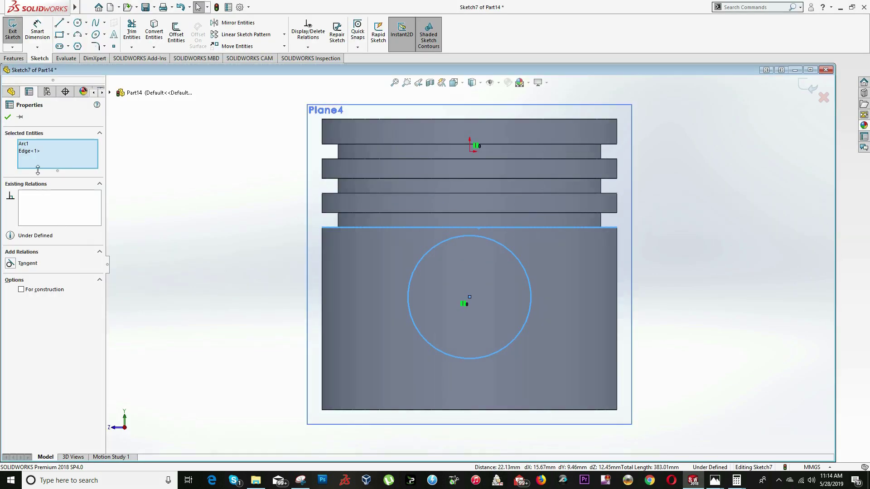
pyautogui.click(11, 266)
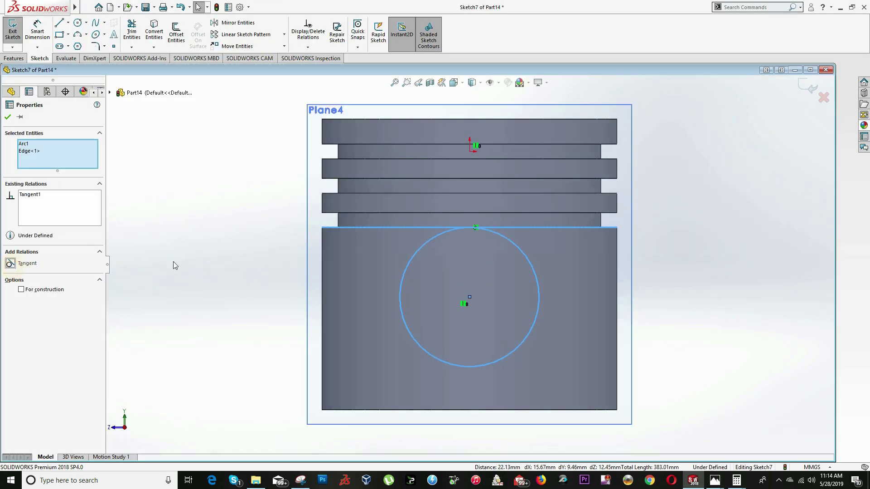
pyautogui.press('Escape')
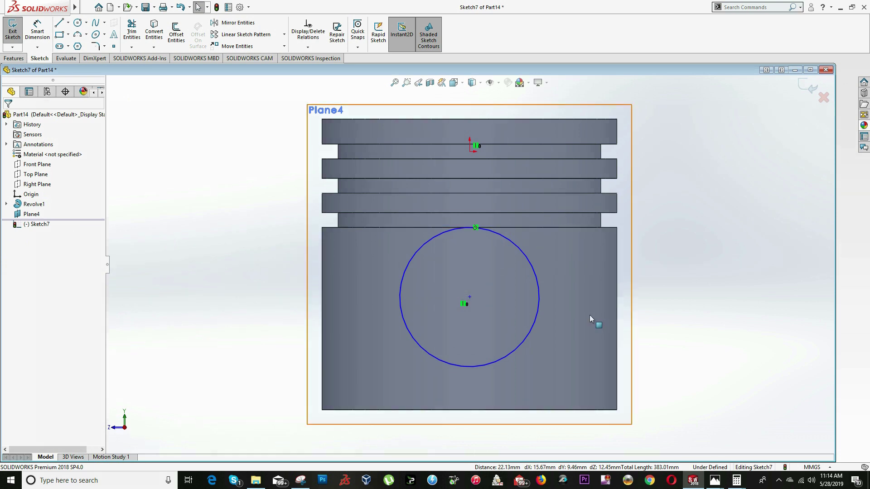
pyautogui.moveTo(472, 299)
pyautogui.mouseDown()
pyautogui.moveTo(472, 347)
pyautogui.moveTo(471, 303)
pyautogui.mouseUp()
# Dimension the circle centre 55 mm below the piston's top edge
pyautogui.click(32, 28)
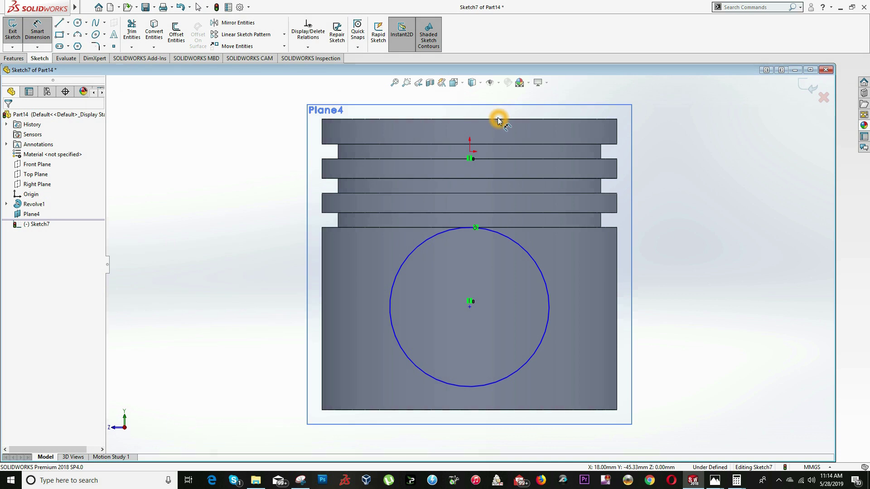
pyautogui.click(470, 309)
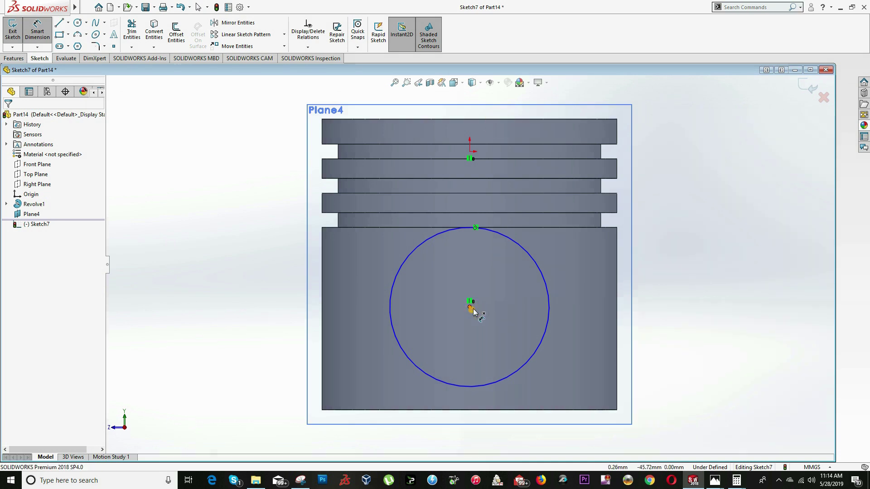
pyautogui.click(503, 120)
pyautogui.click(714, 223)
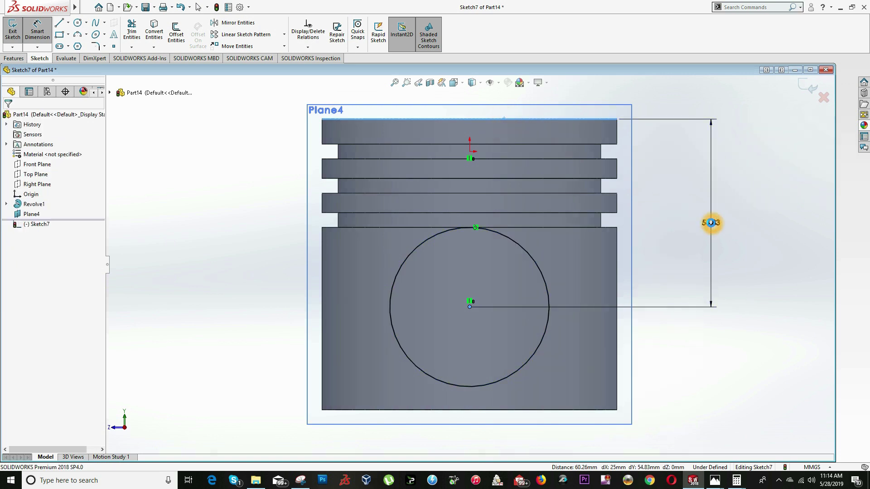
pyautogui.write('5')
pyautogui.press('Escape')
pyautogui.hotkey('alt', 'Tab')
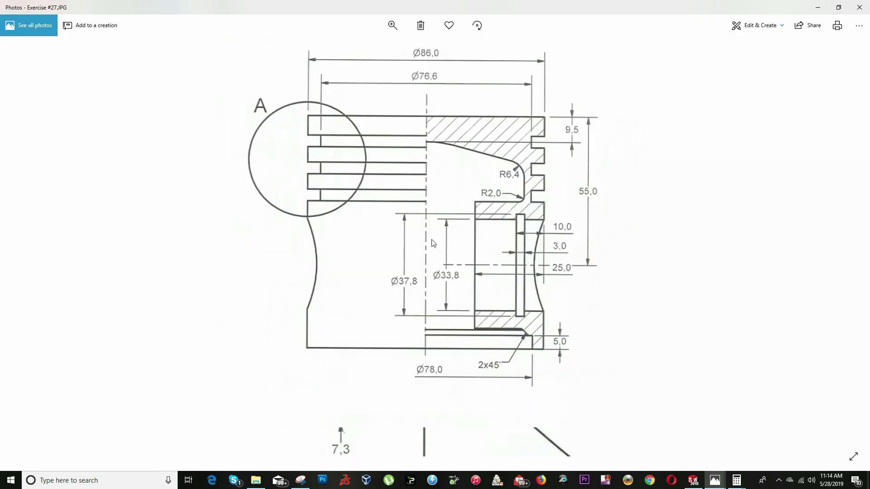
pyautogui.hotkey('alt', 'Tab')
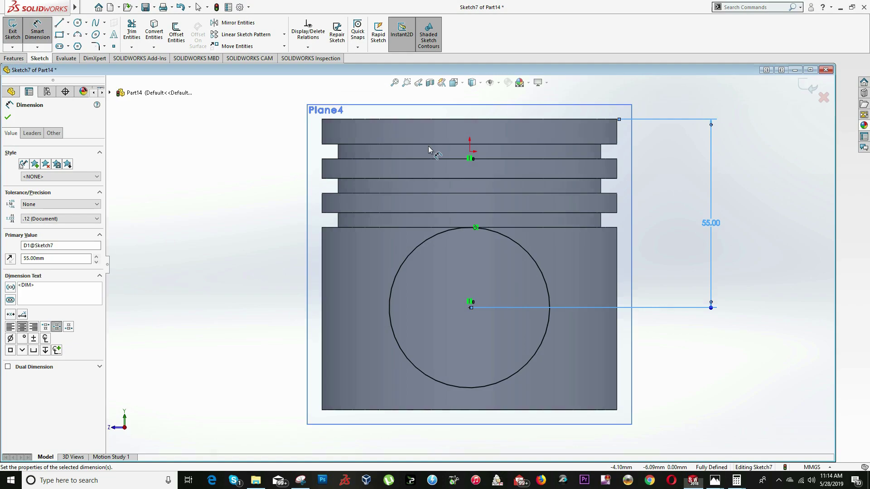
pyautogui.click(14, 58)
# Extrude the circle inward Up To Surface at the skirt's inner face, creating the pin boss
pyautogui.click(17, 32)
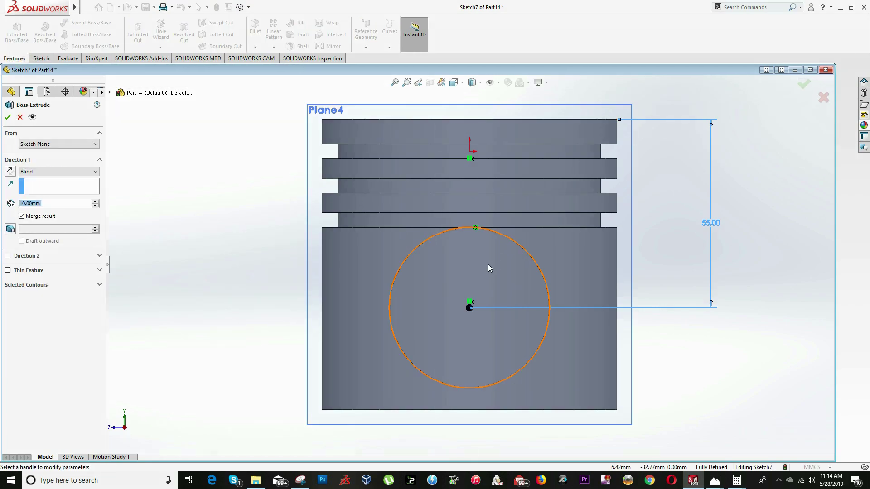
pyautogui.click(41, 171)
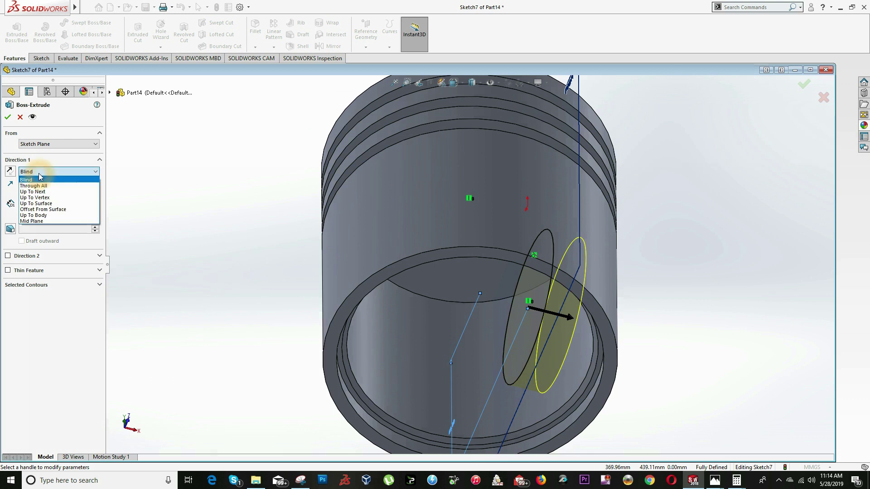
pyautogui.click(46, 203)
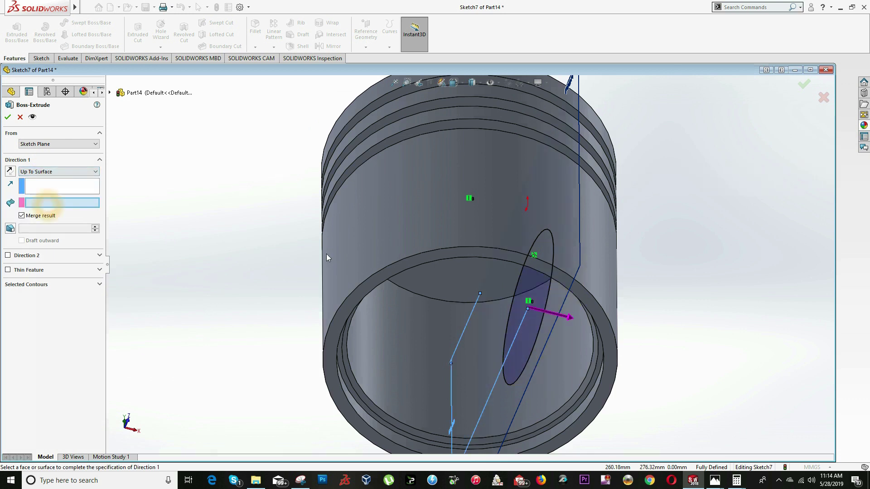
pyautogui.click(576, 356)
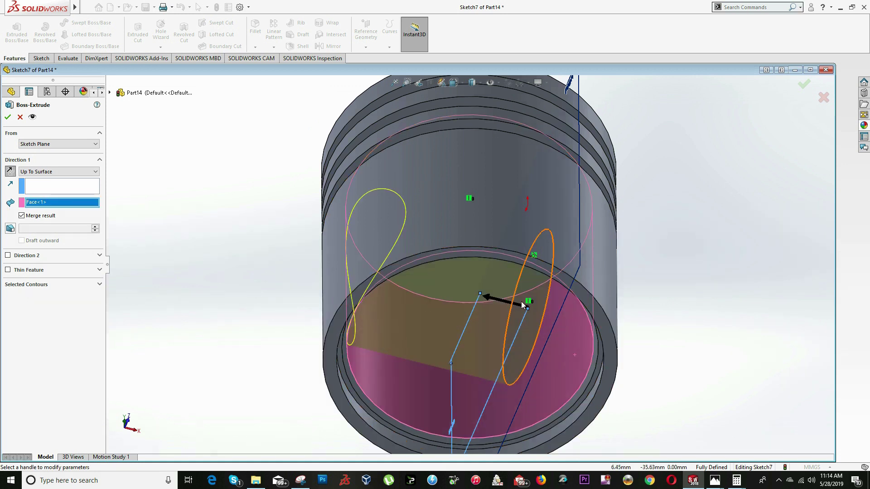
pyautogui.moveTo(368, 281); pyautogui.dragTo(475, 256, button='middle')
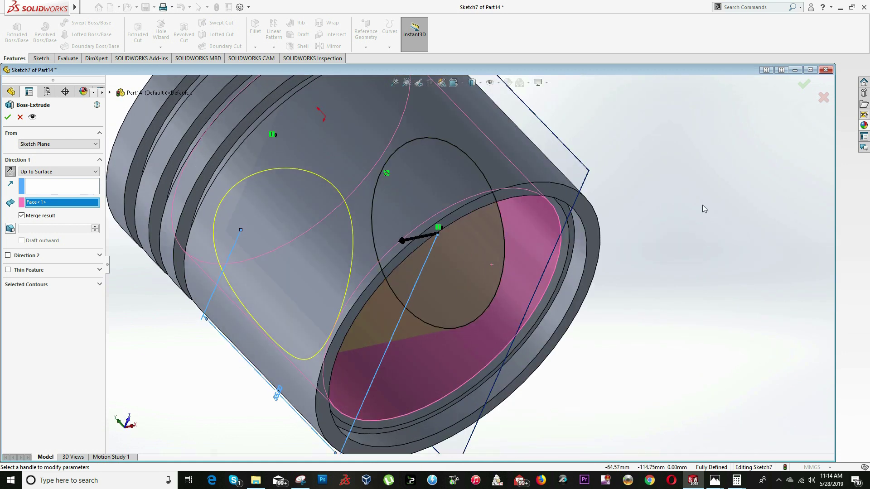
pyautogui.click(10, 174)
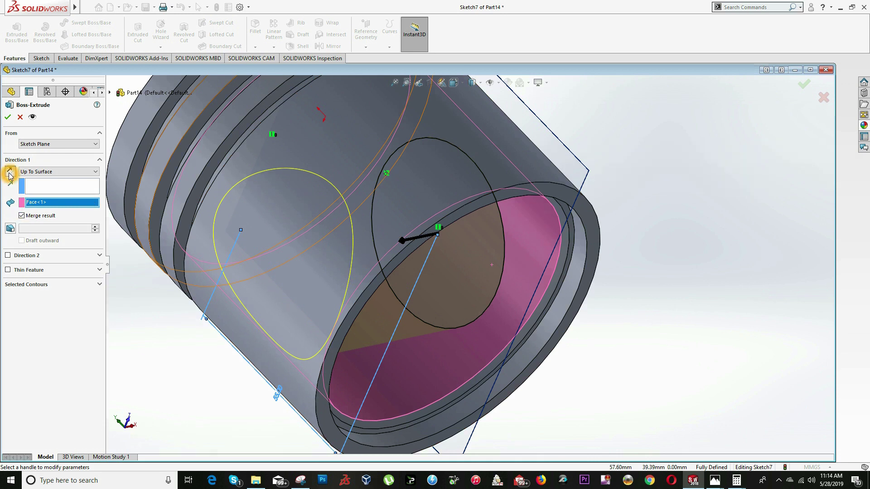
pyautogui.click(9, 176)
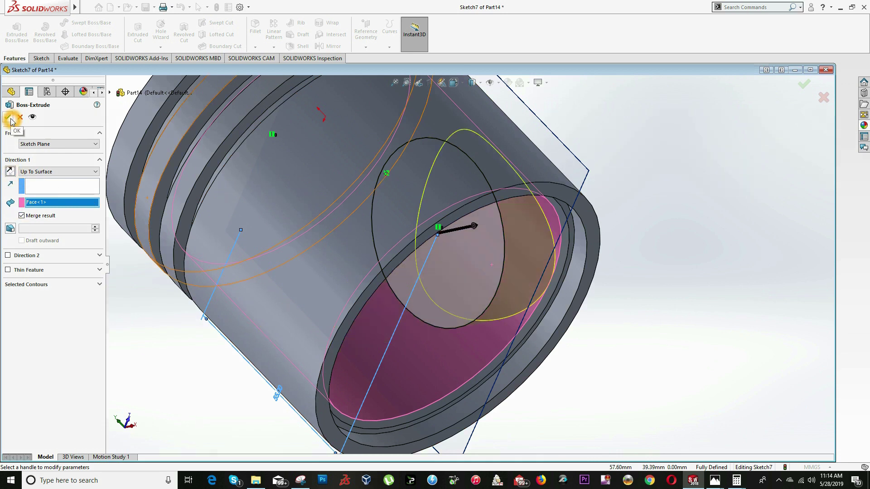
pyautogui.click(10, 119)
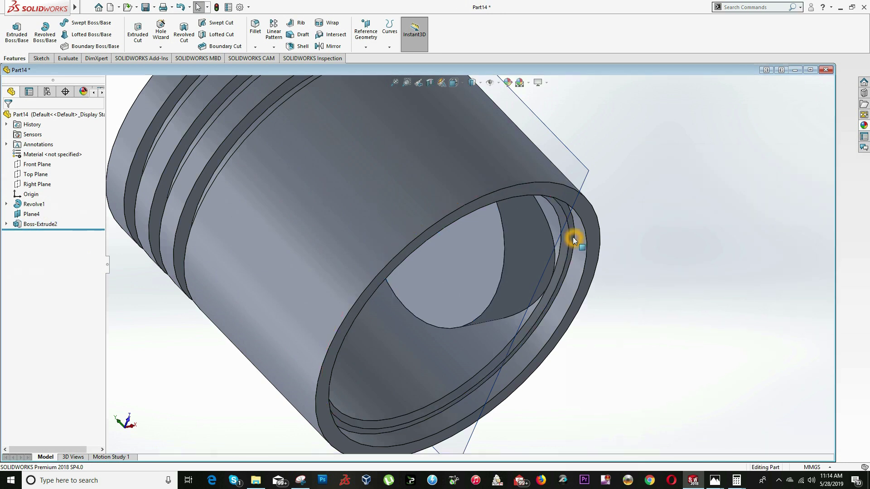
pyautogui.hotkey('alt', 'Tab')
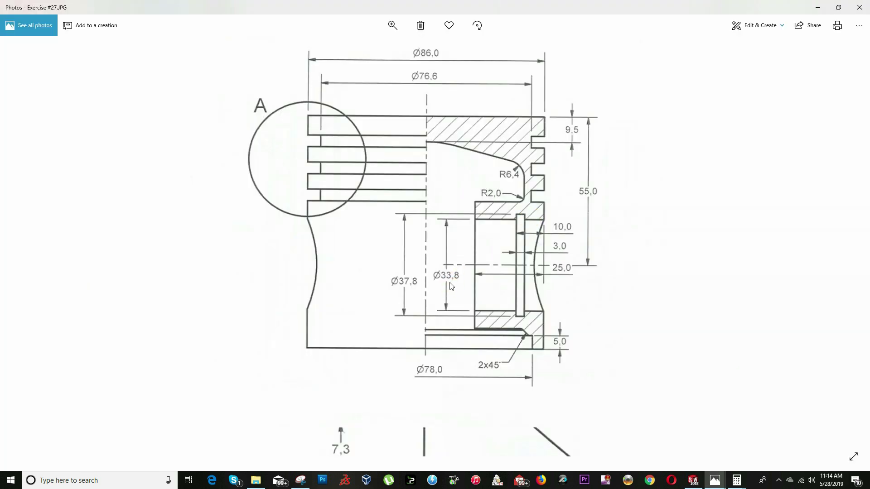
# Start Sketch8 on the pin boss face and draw the hole circle
pyautogui.hotkey('alt', 'Tab')
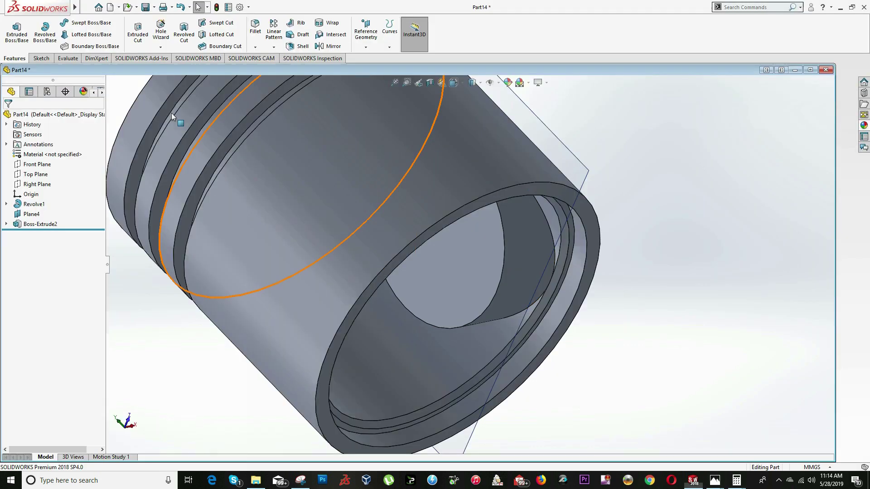
pyautogui.rightClick(466, 261)
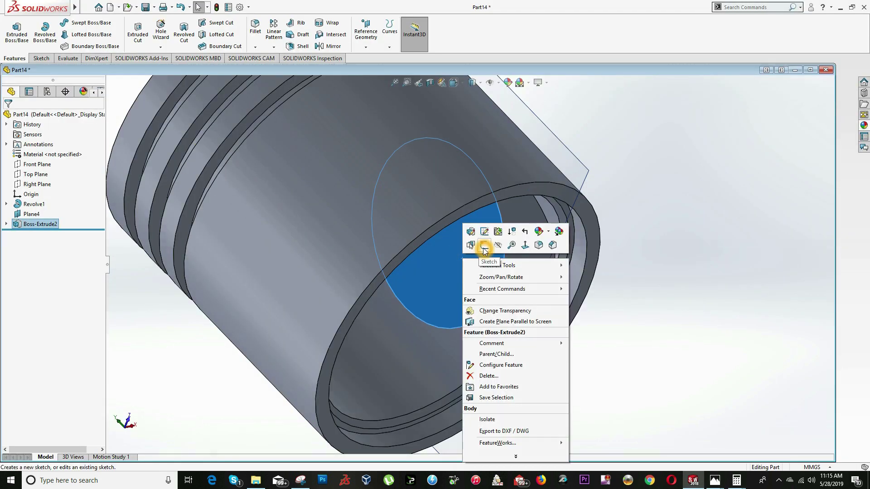
pyautogui.click(471, 246)
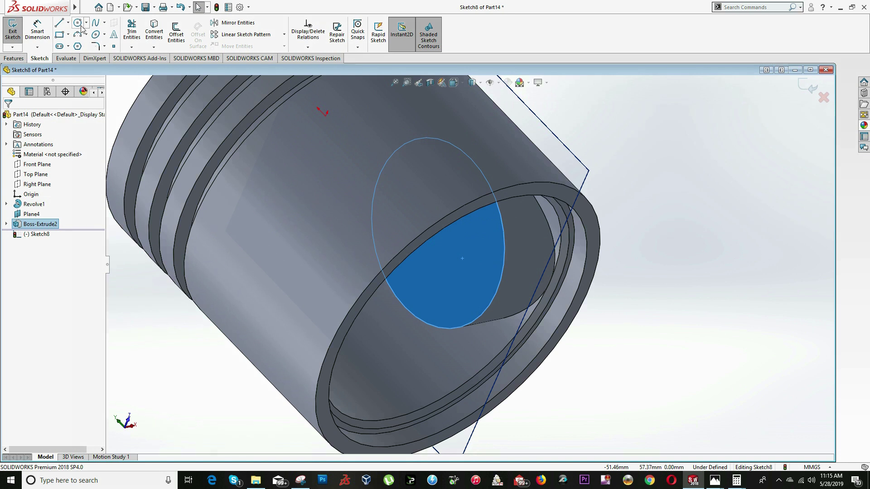
pyautogui.click(81, 26)
pyautogui.click(445, 253)
pyautogui.click(468, 276)
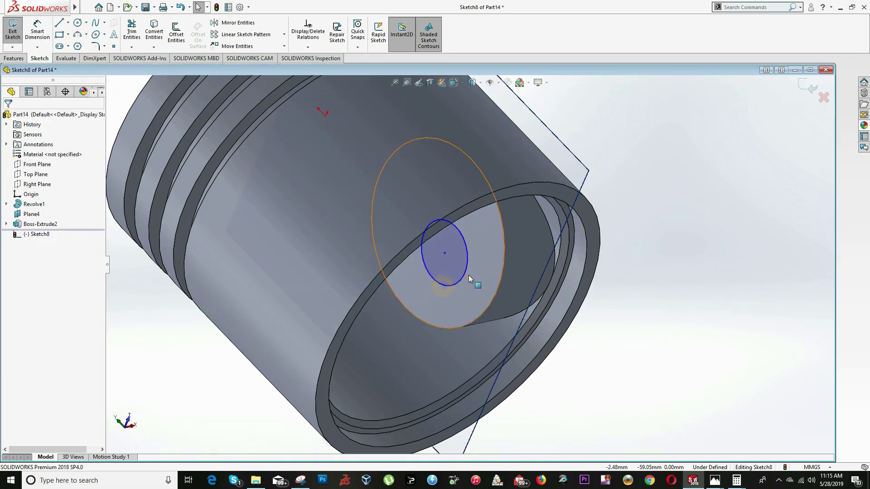
# Make the hole circle concentric with the boss's circular edge
pyautogui.scroll(-3, 469, 275)
pyautogui.click(468, 242)
pyautogui.click(532, 234)
pyautogui.keyDown('ctrl'); pyautogui.click(523, 266); pyautogui.keyUp('ctrl')
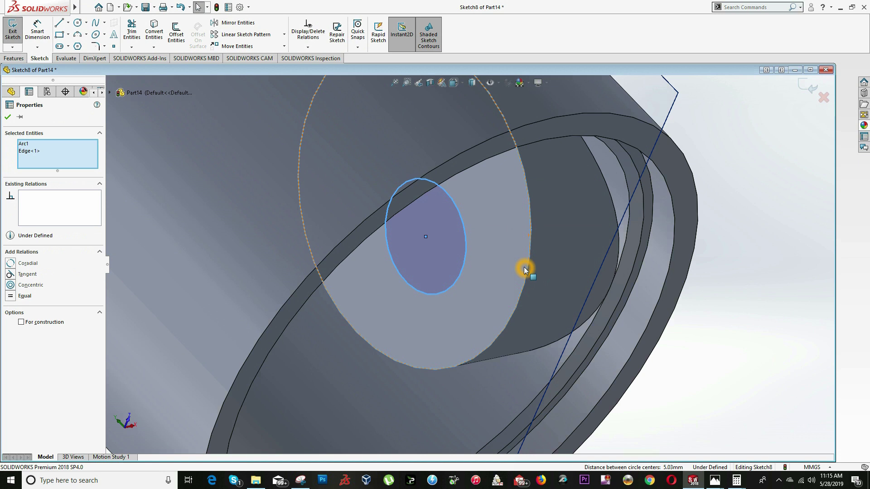
pyautogui.click(10, 286)
pyautogui.scroll(3, 387, 238)
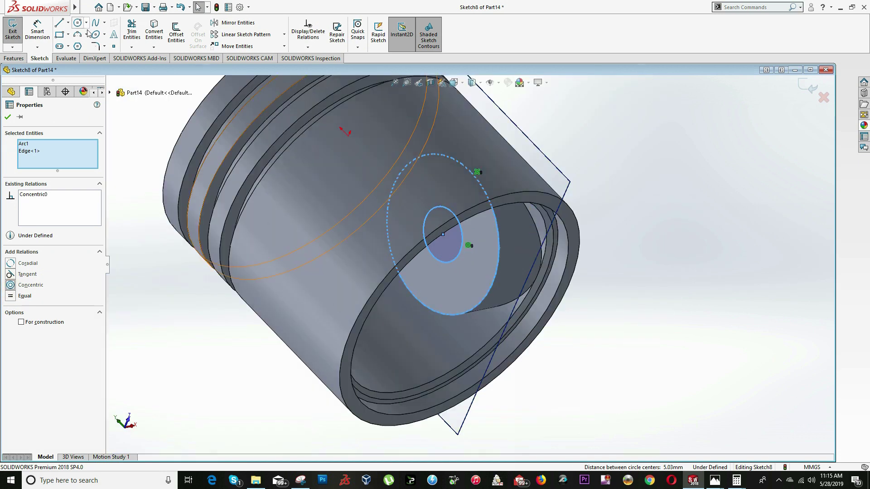
# Set the hole circle's diameter to 33.8 mm
pyautogui.click(38, 32)
pyautogui.click(461, 236)
pyautogui.click(486, 233)
pyautogui.write('33.8')
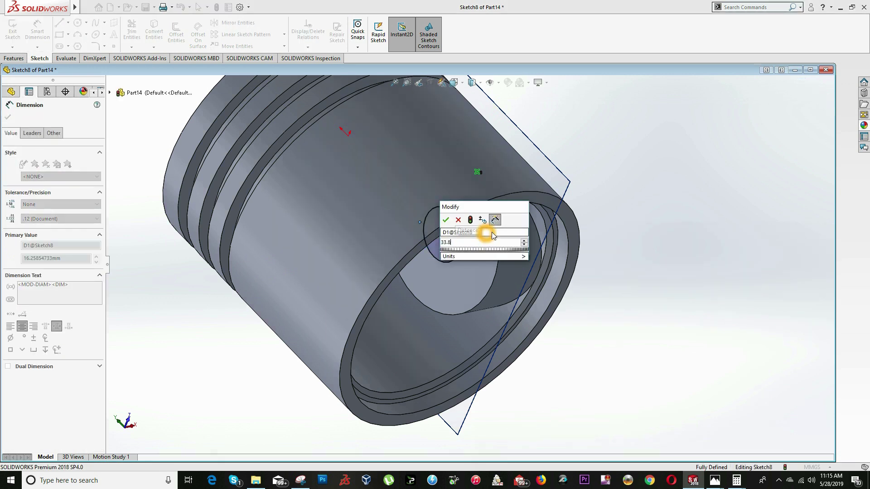
pyautogui.press('Return')
pyautogui.press('Escape')
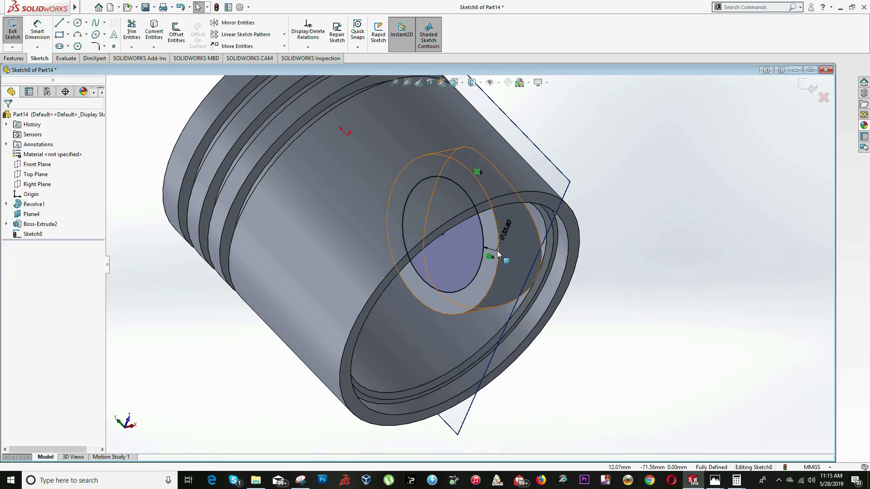
pyautogui.scroll(5, 463, 238)
pyautogui.click(13, 58)
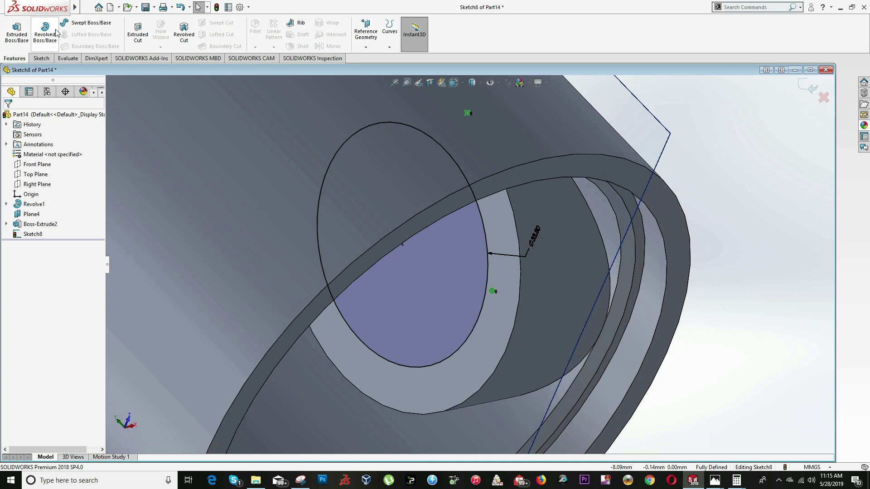
# Cut the Ø33.80 pin hole up to the piston's outer cylindrical face, then view the drawing in Photos
pyautogui.click(138, 40)
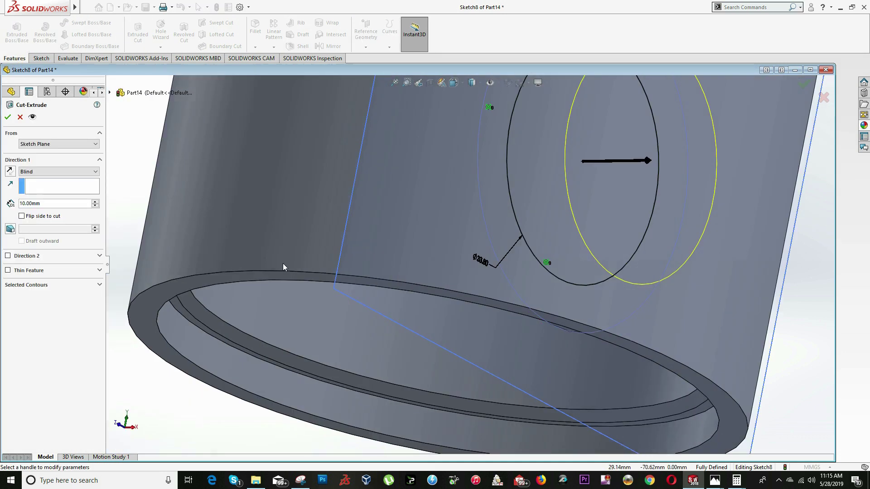
pyautogui.click(32, 172)
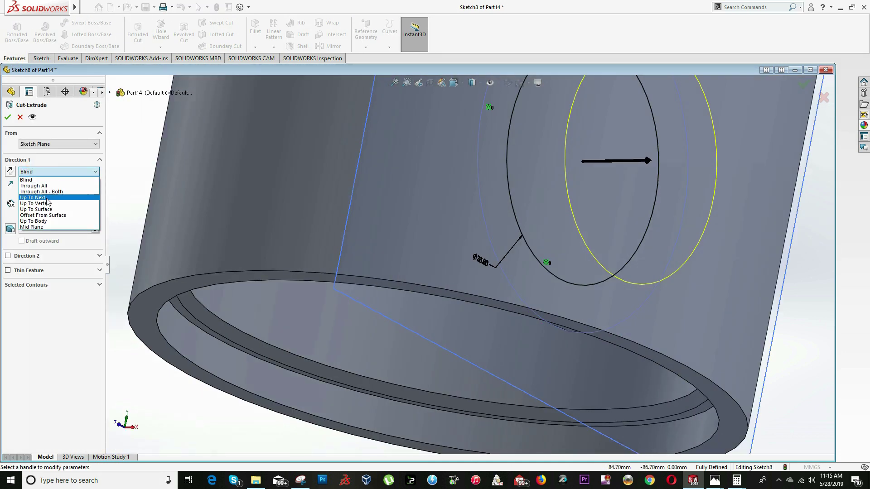
pyautogui.click(45, 211)
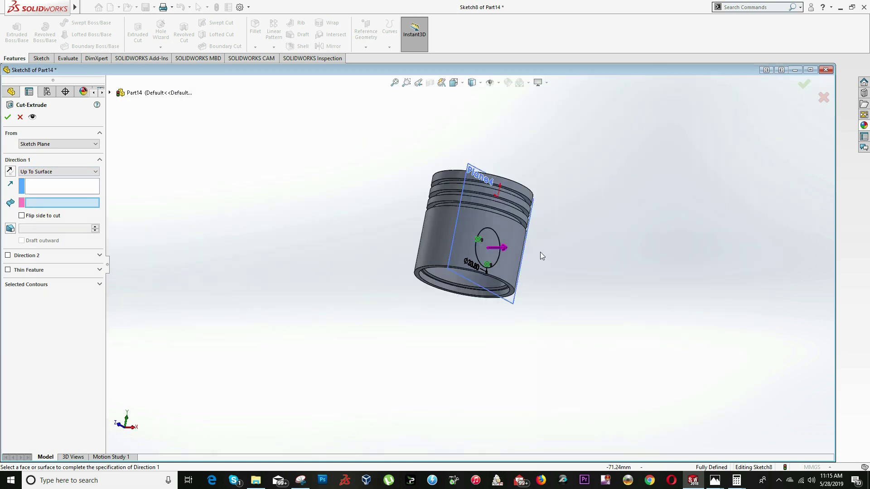
pyautogui.click(460, 235)
pyautogui.moveTo(233, 244); pyautogui.dragTo(351, 190, button='middle')
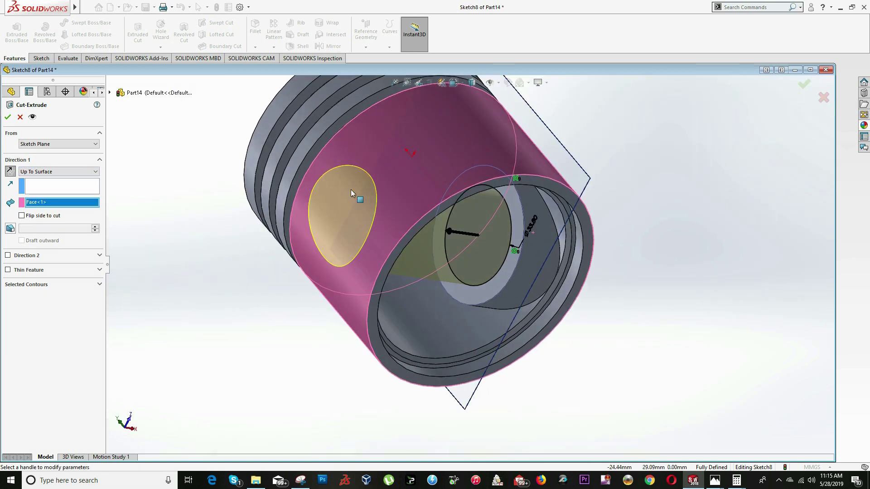
pyautogui.click(10, 171)
pyautogui.moveTo(430, 204); pyautogui.dragTo(3, 117, button='middle')
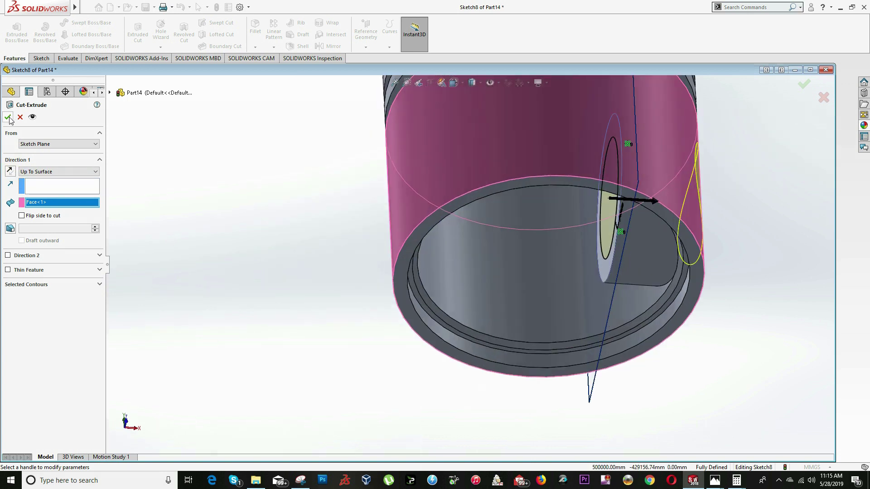
pyautogui.click(9, 118)
pyautogui.moveTo(748, 202); pyautogui.dragTo(649, 267, button='middle')
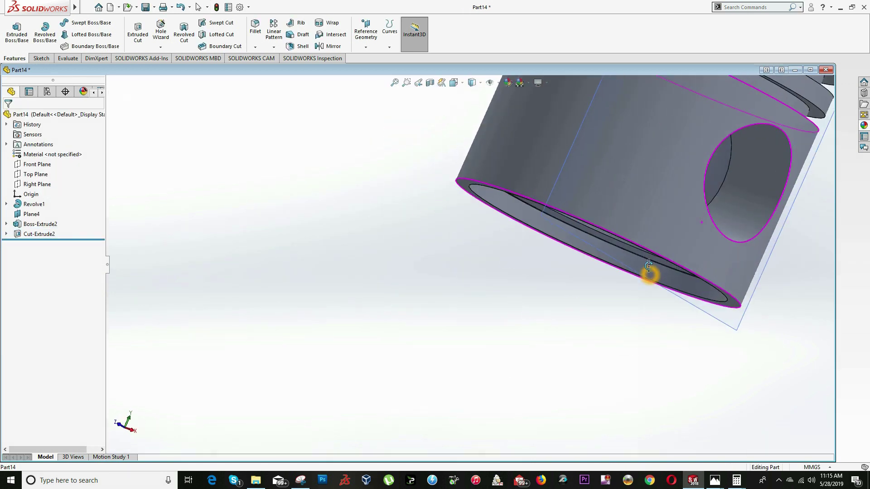
pyautogui.hotkey('alt', 'Tab')
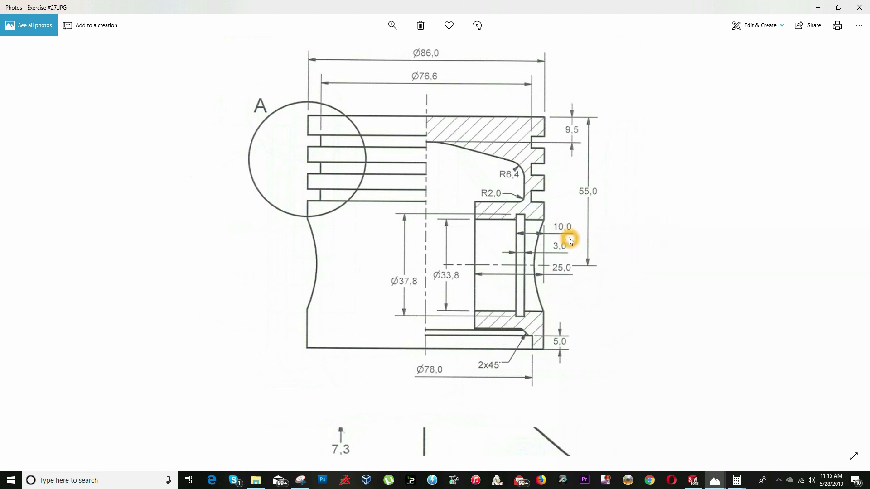
# Create Plane5 offset 15 mm from the pin boss end face, flipped toward the inside
pyautogui.hotkey('alt', 'Tab')
pyautogui.moveTo(308, 143); pyautogui.dragTo(578, 134, button='middle')
pyautogui.click(365, 46)
pyautogui.click(371, 60)
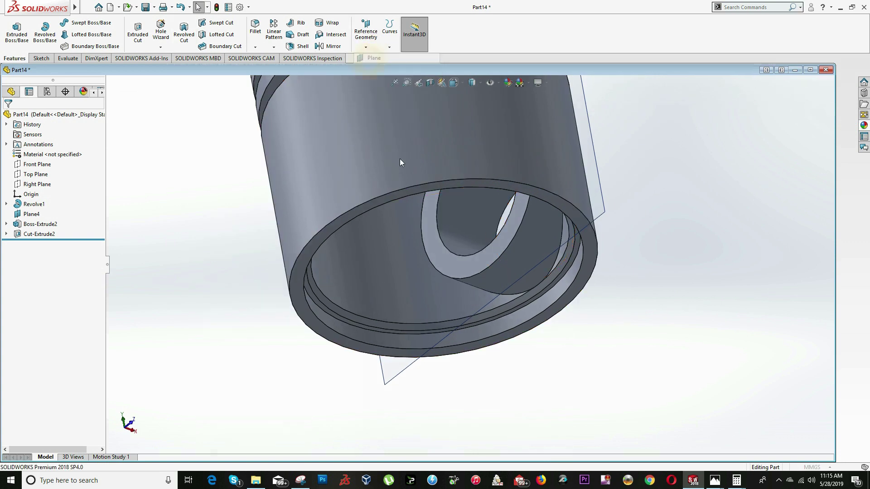
pyautogui.click(442, 260)
pyautogui.write('15')
pyautogui.click(48, 390)
pyautogui.moveTo(145, 268); pyautogui.dragTo(227, 238, button='middle')
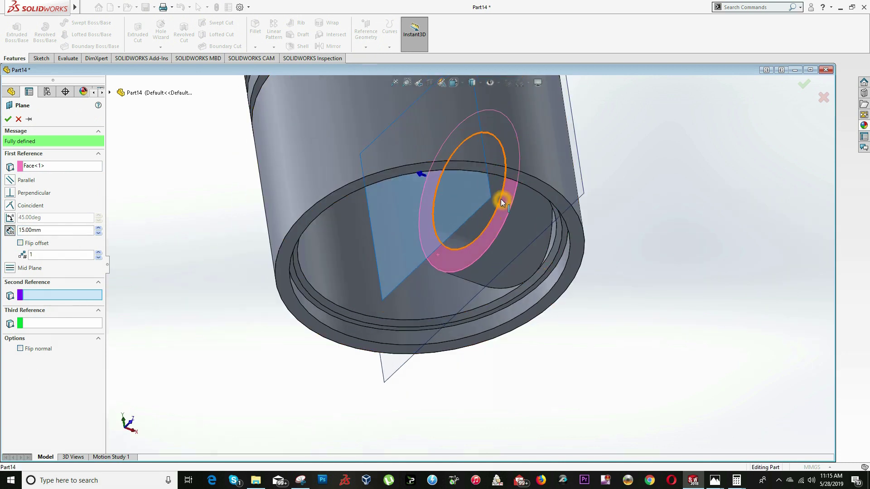
pyautogui.click(469, 211)
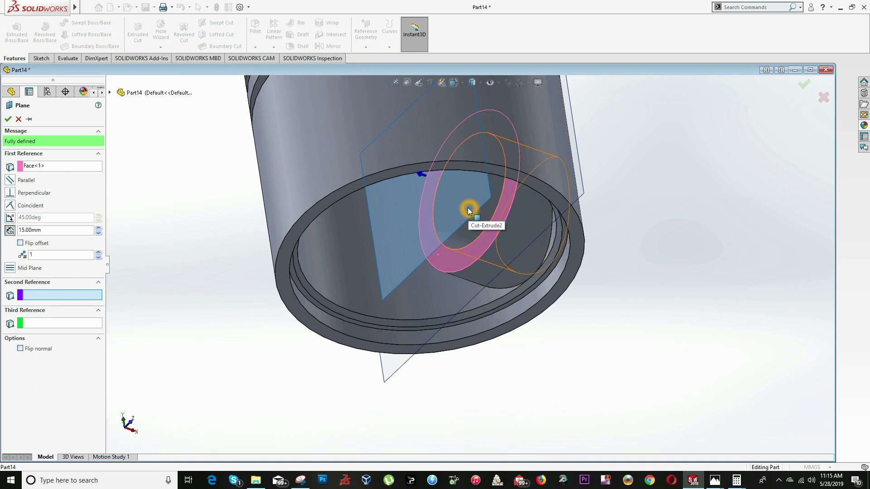
pyautogui.click(21, 244)
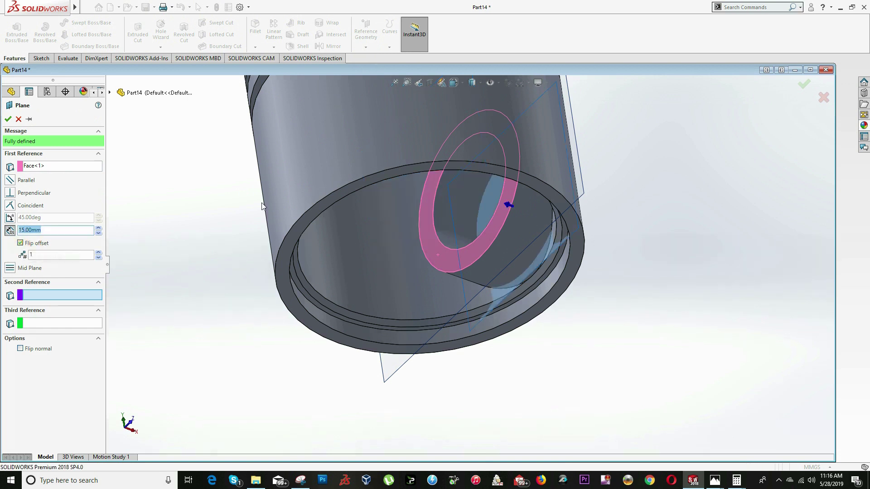
pyautogui.click(9, 120)
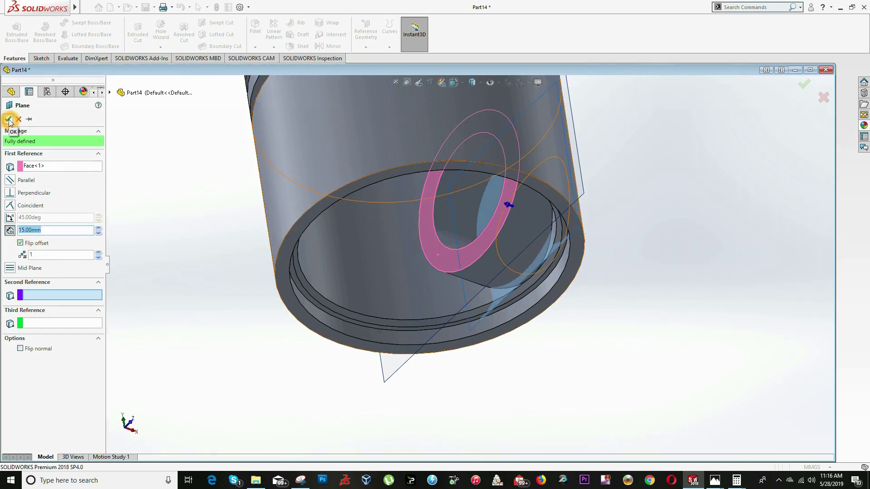
pyautogui.moveTo(646, 161); pyautogui.dragTo(473, 147, button='middle')
# Start a sketch on Plane5 in Right view and draw a circle inside the pin hole
pyautogui.click(460, 82)
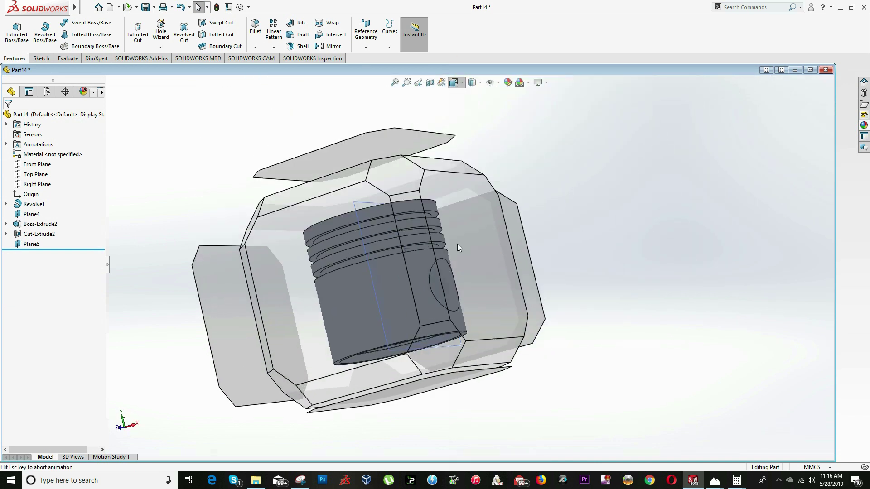
pyautogui.click(422, 289)
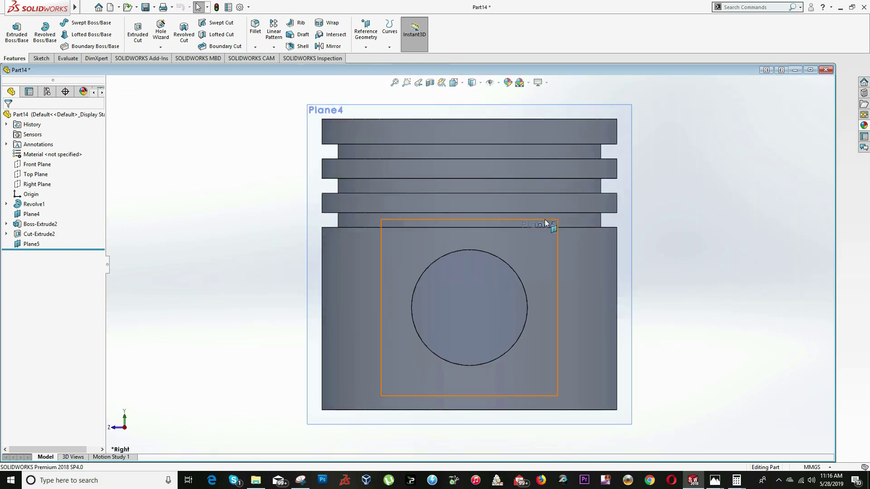
pyautogui.rightClick(35, 245)
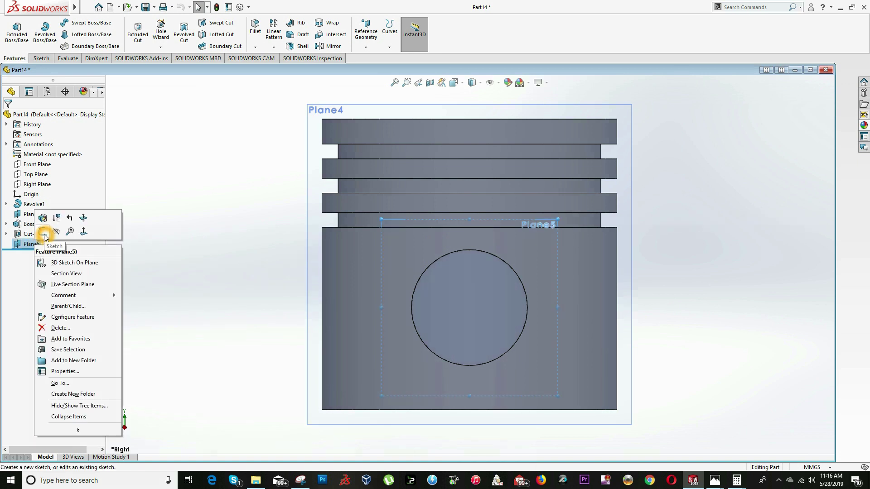
pyautogui.click(43, 233)
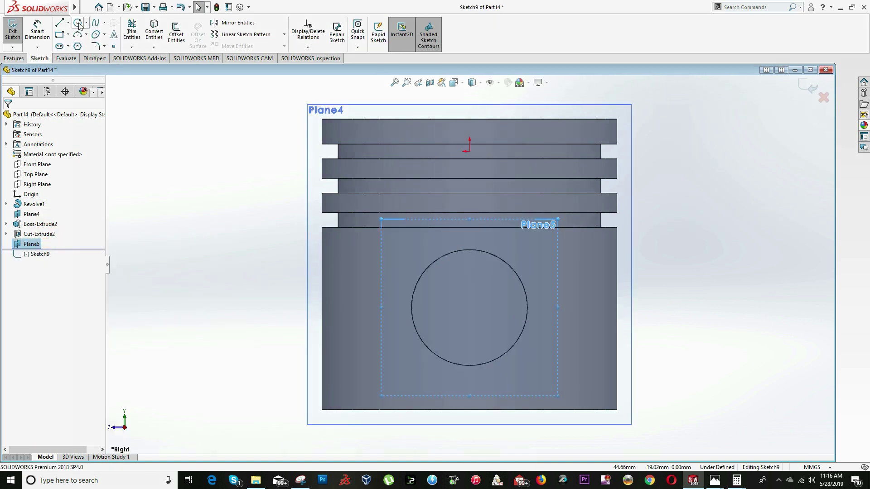
pyautogui.click(78, 23)
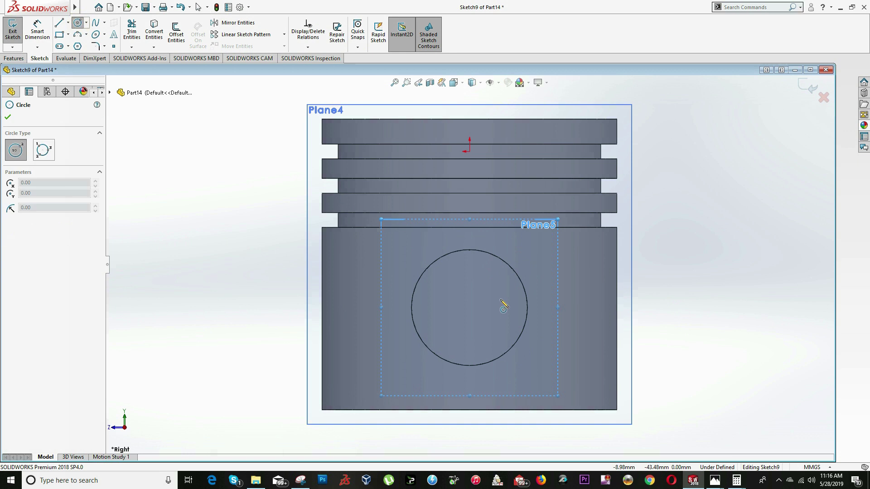
pyautogui.click(457, 308)
pyautogui.click(457, 334)
pyautogui.press('Escape')
# Make the circle concentric with the pin boss edge and check the drawing's groove diameter
pyautogui.click(471, 289)
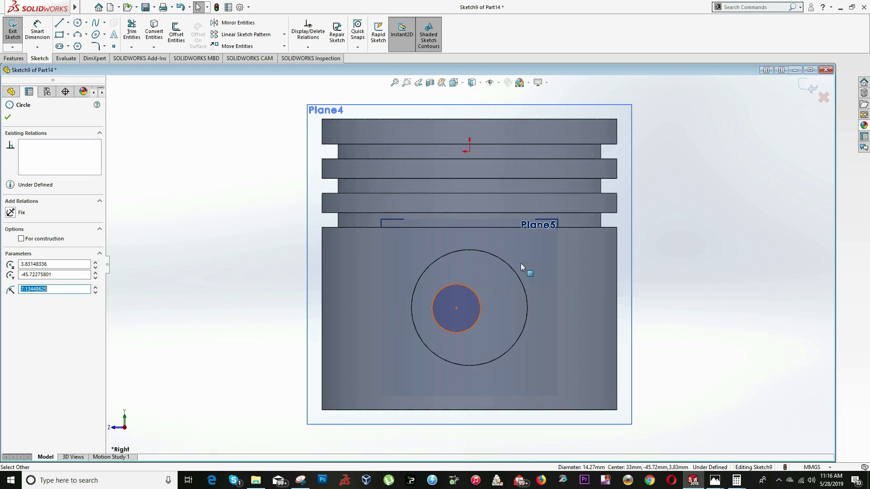
pyautogui.click(483, 298)
pyautogui.click(475, 295)
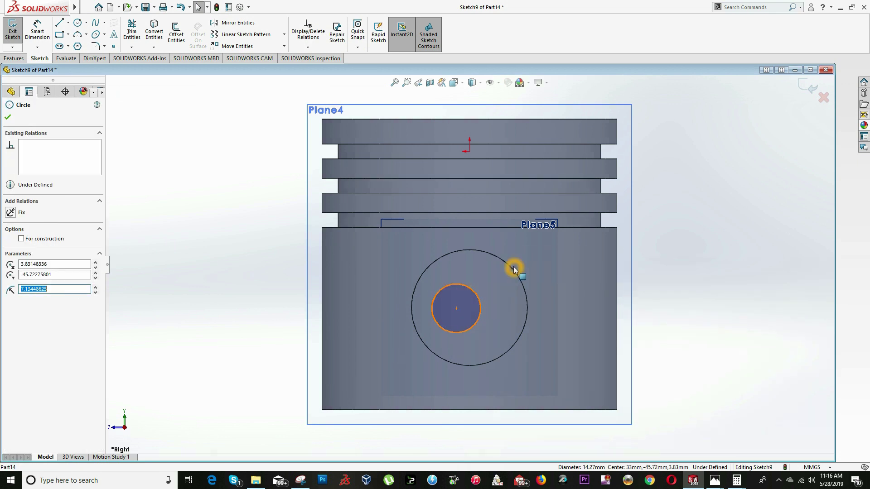
pyautogui.keyDown('ctrl'); pyautogui.click(512, 271); pyautogui.keyUp('ctrl')
pyautogui.click(10, 285)
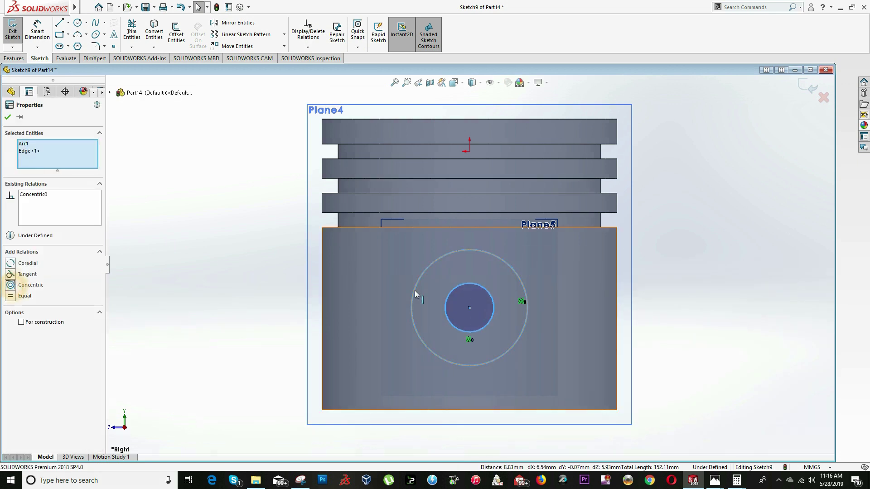
pyautogui.press('Escape')
pyautogui.hotkey('alt', 'Tab')
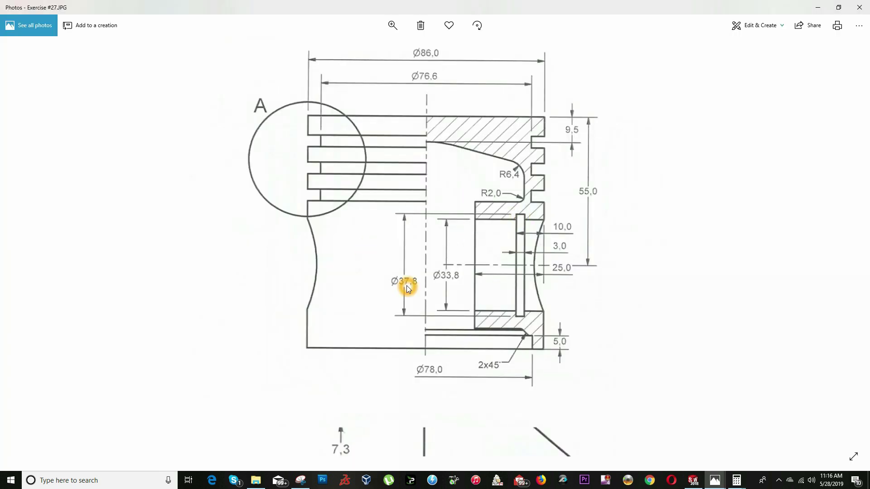
pyautogui.hotkey('alt', 'Tab')
# Dimension the circle's diameter to 37.8 mm
pyautogui.press('d')
pyautogui.click(492, 299)
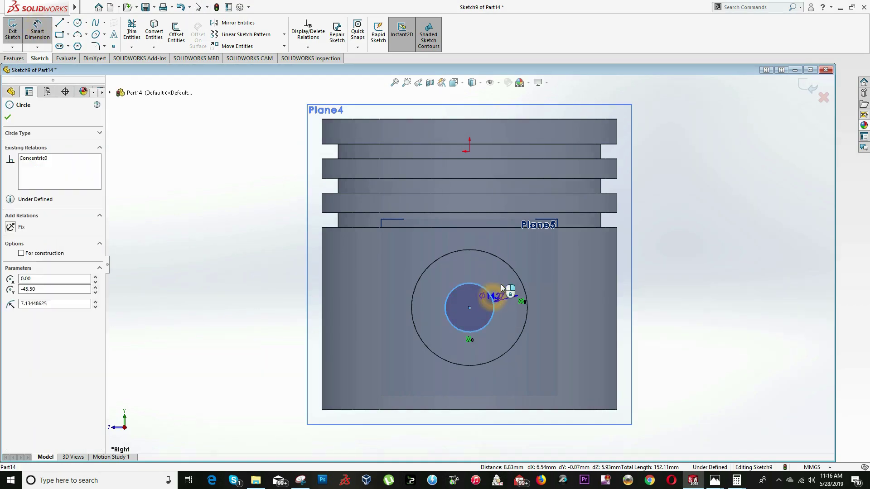
pyautogui.click(506, 281)
pyautogui.write('37.8')
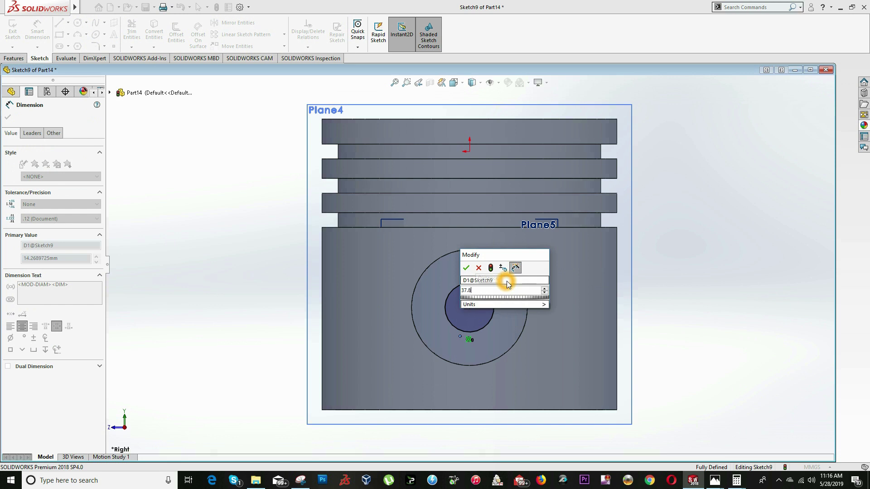
pyautogui.press('Return')
pyautogui.press('Escape')
pyautogui.press('z')
# Project the pin-hole edge into Sketch9 with Convert Entities
pyautogui.moveTo(458, 282); pyautogui.dragTo(530, 281, button='middle')
pyautogui.scroll(-5, 515, 270)
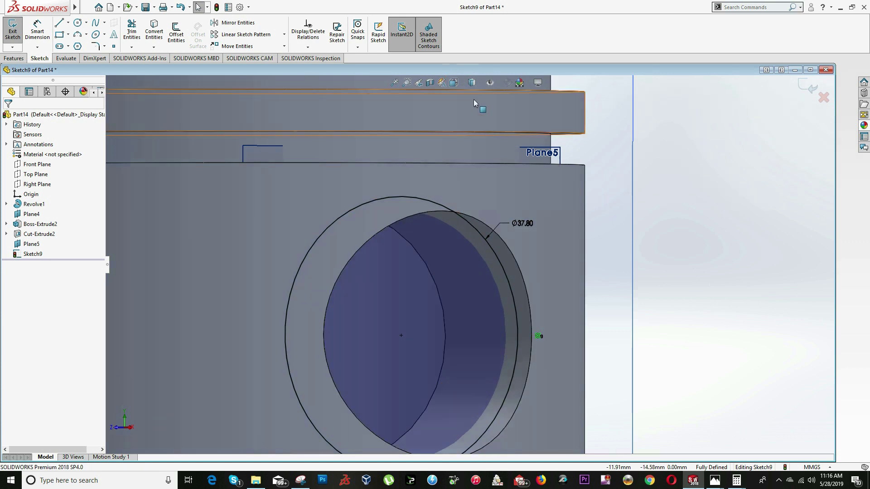
pyautogui.press('space')
pyautogui.click(453, 287)
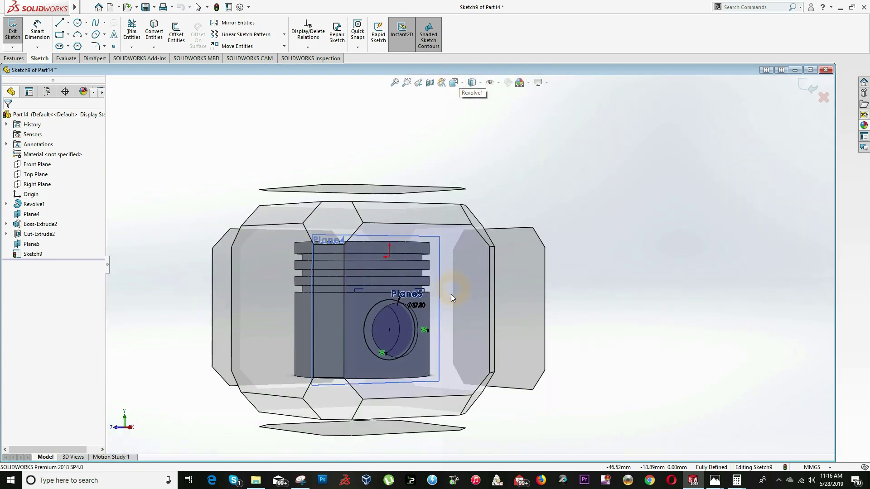
pyautogui.scroll(-5, 471, 258)
pyautogui.click(491, 224)
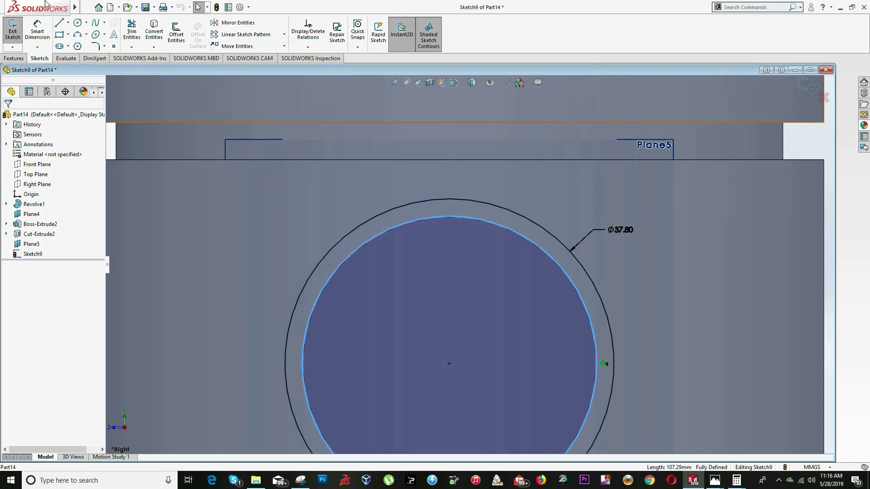
pyautogui.click(153, 37)
pyautogui.moveTo(456, 208); pyautogui.dragTo(437, 195, button='middle')
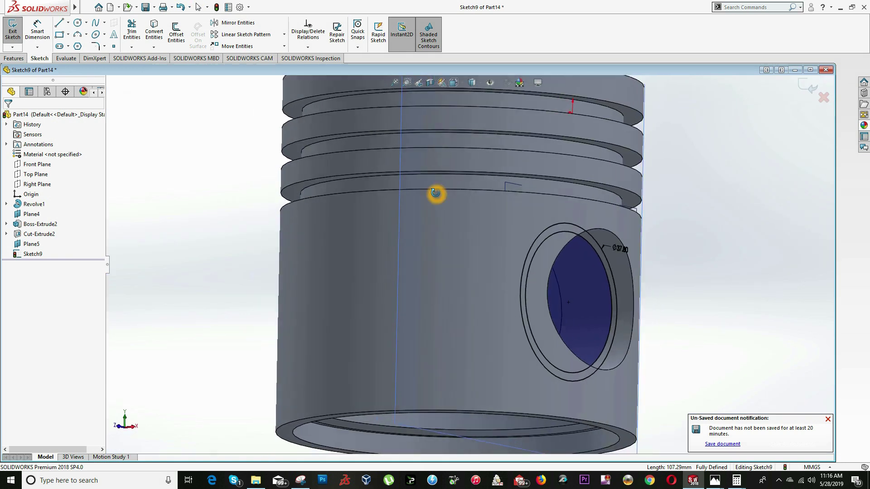
# Start an extruded cut from Sketch9 with a 3 mm blind depth
pyautogui.click(17, 59)
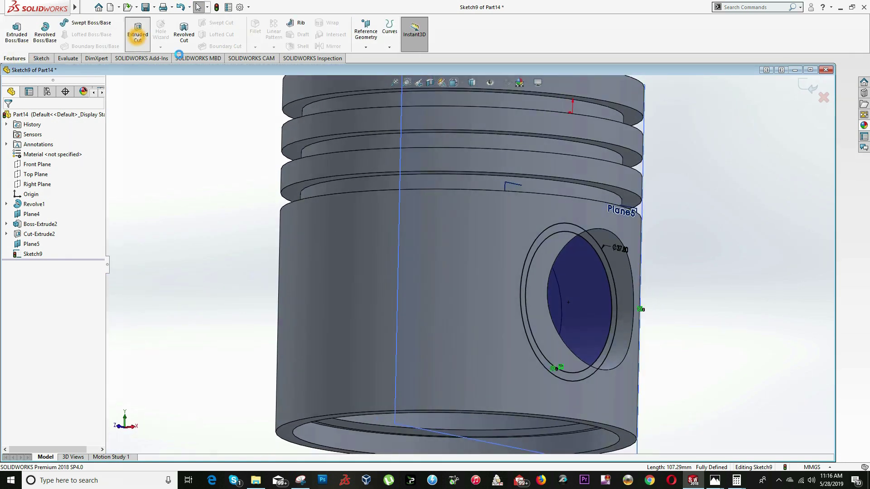
pyautogui.click(138, 31)
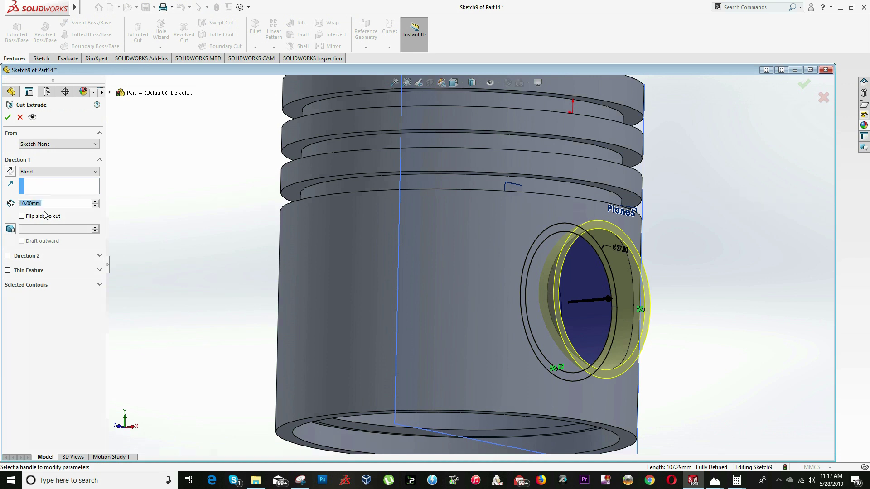
pyautogui.hotkey('alt', 'Tab')
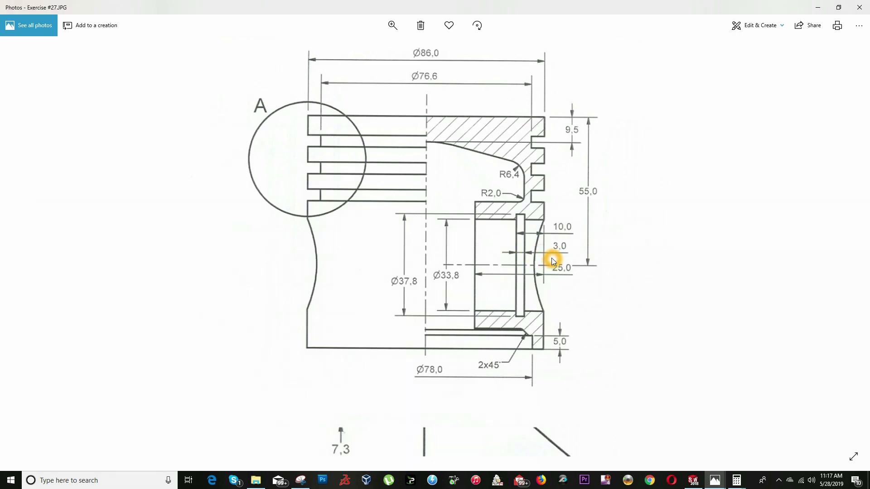
pyautogui.hotkey('alt', 'Tab')
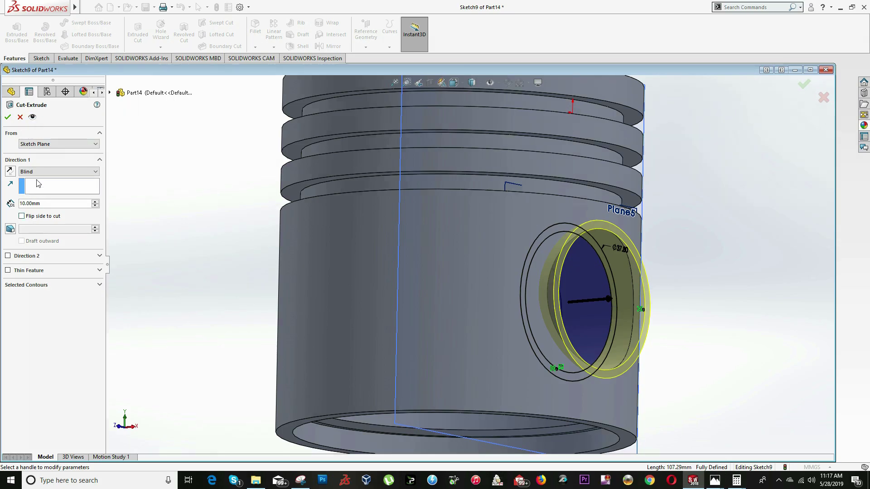
pyautogui.doubleClick(49, 203)
pyautogui.write('3')
pyautogui.press('Return')
# Compare the groove with the drawing and accept the 3 mm cut as Cut-Extrude3
pyautogui.scroll(-3, 584, 250)
pyautogui.hotkey('alt', 'Tab')
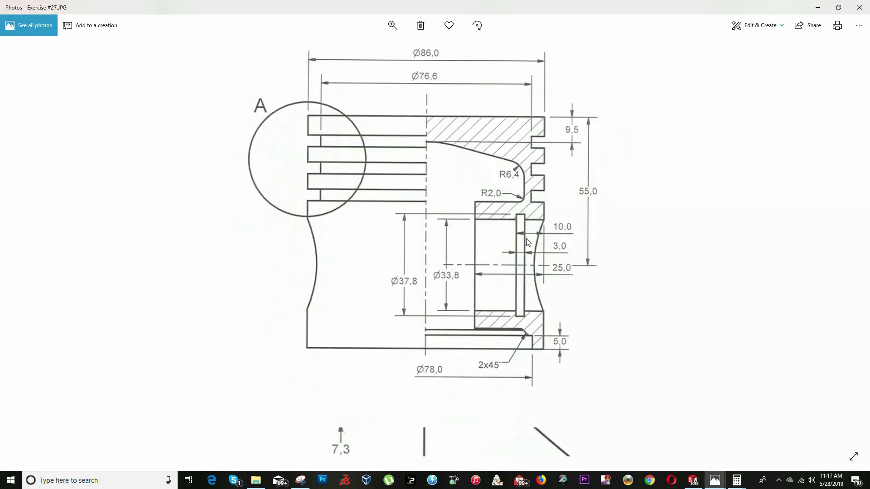
pyautogui.hotkey('alt', 'Tab')
pyautogui.scroll(-3, 483, 286)
pyautogui.scroll(3, 483, 285)
pyautogui.moveTo(496, 348)
pyautogui.mouseDown(button='middle')
pyautogui.moveTo(516, 323)
pyautogui.moveTo(524, 330)
pyautogui.mouseUp(button='middle')
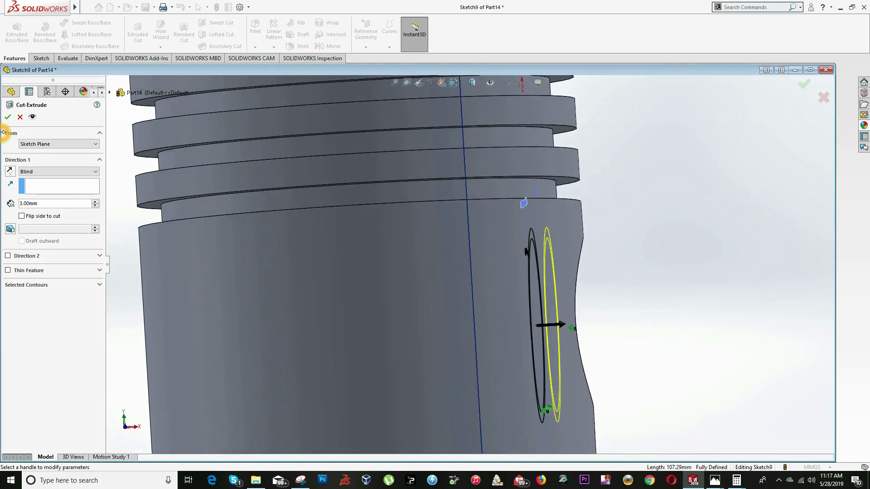
pyautogui.click(8, 117)
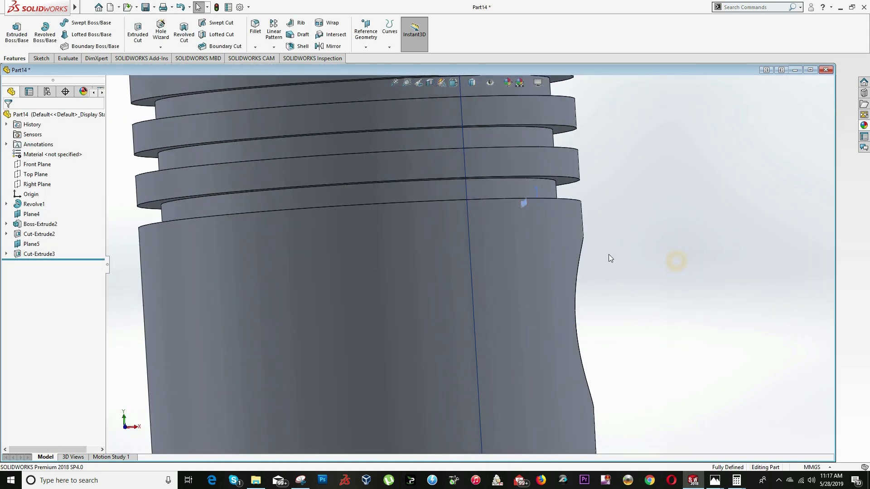
# Orbit and zoom the piston to inspect the groove inside the pin hole
pyautogui.scroll(5, 608, 254)
pyautogui.scroll(-5, 610, 270)
pyautogui.scroll(5, 510, 317)
pyautogui.moveTo(510, 318); pyautogui.dragTo(465, 241, button='middle')
pyautogui.scroll(8, 423, 216)
pyautogui.scroll(-6, 466, 240)
pyautogui.moveTo(395, 265)
pyautogui.mouseDown(button='middle')
pyautogui.moveTo(413, 189)
pyautogui.moveTo(405, 273)
pyautogui.mouseUp(button='middle')
pyautogui.moveTo(398, 235)
pyautogui.mouseDown(button='middle')
pyautogui.moveTo(349, 289)
pyautogui.moveTo(347, 192)
pyautogui.moveTo(410, 213)
pyautogui.moveTo(405, 233)
pyautogui.mouseUp(button='middle')
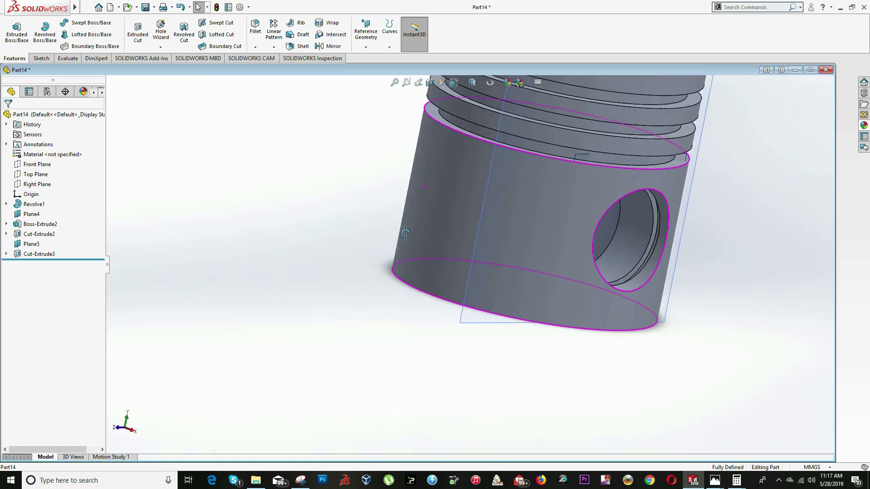
pyautogui.scroll(5, 405, 232)
pyautogui.moveTo(562, 104); pyautogui.dragTo(563, 195, button='middle')
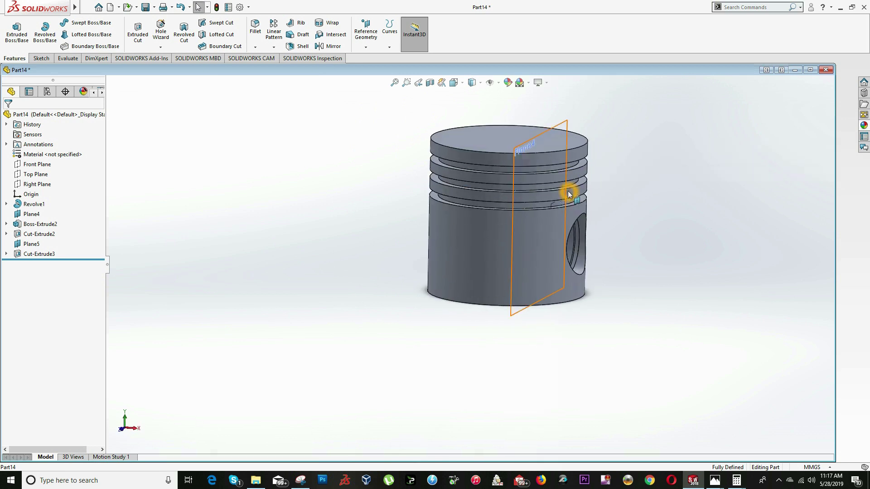
# Mirror Cut-Extrude3, Cut-Extrude2 and Boss-Extrude2 about the Right Plane
pyautogui.click(333, 47)
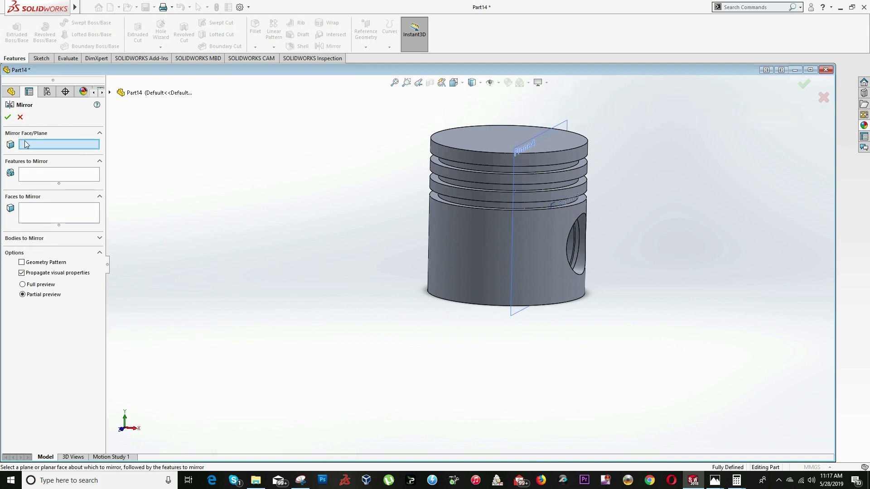
pyautogui.click(110, 93)
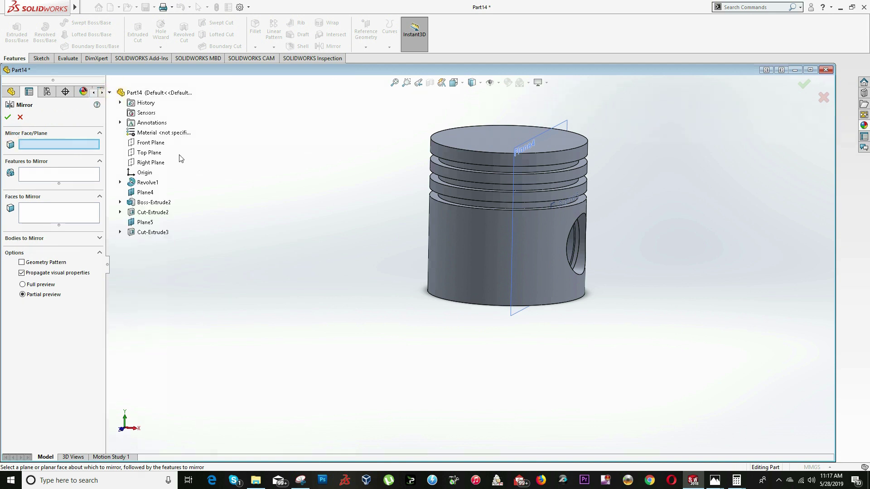
pyautogui.click(151, 164)
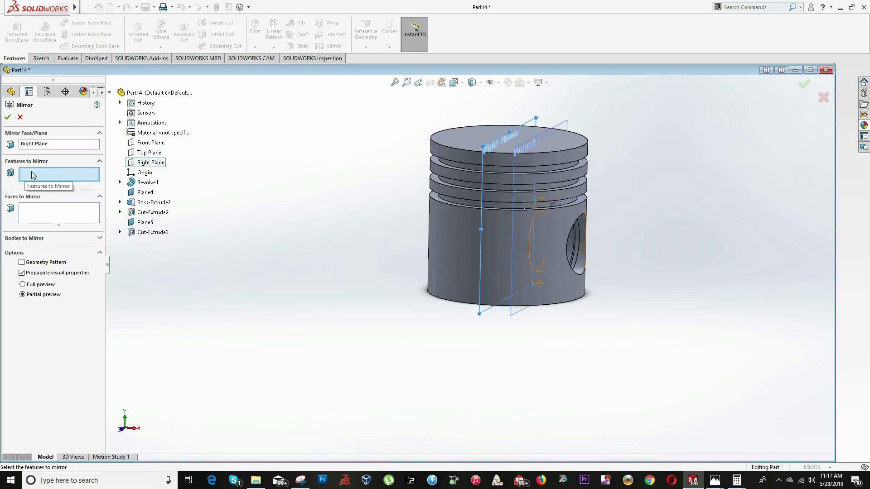
pyautogui.click(142, 232)
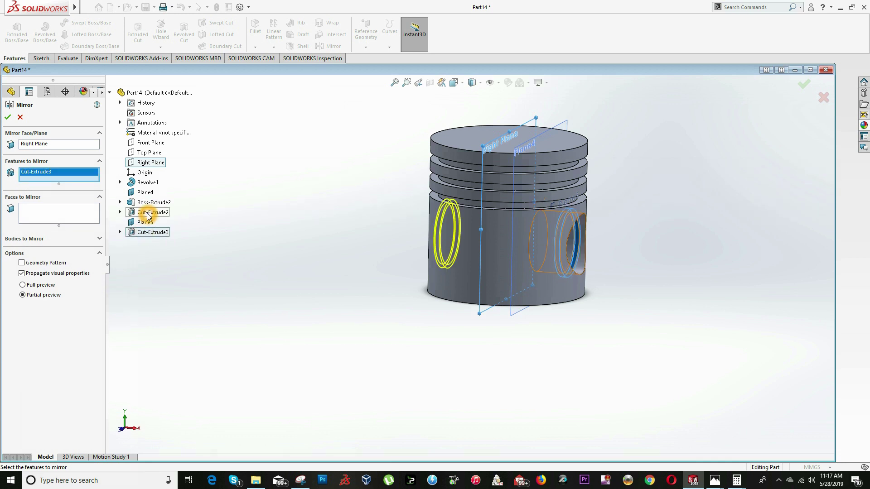
pyautogui.click(150, 216)
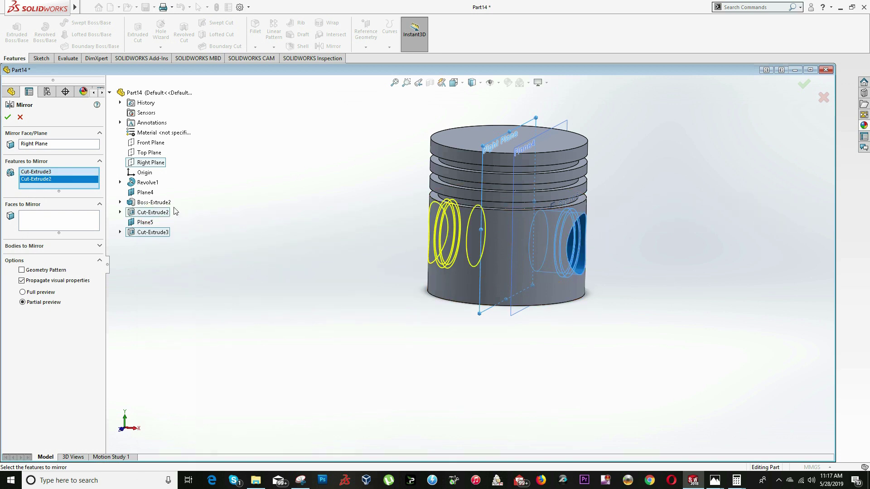
pyautogui.click(154, 207)
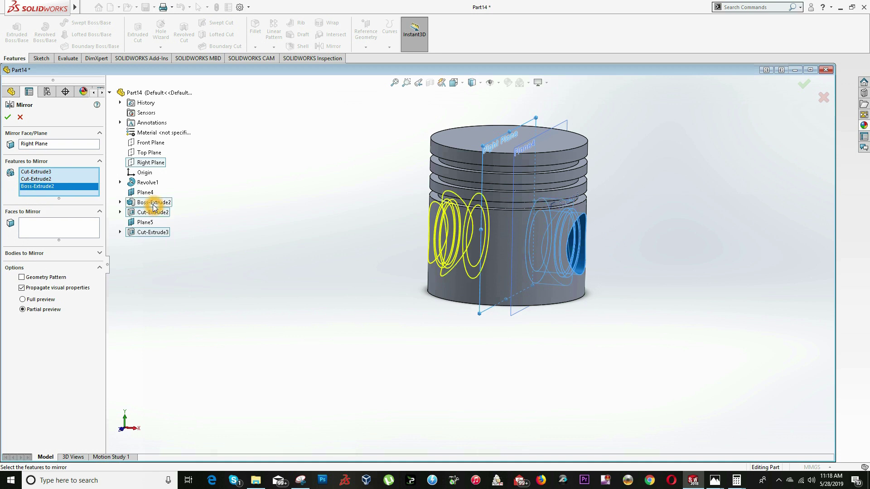
pyautogui.click(9, 118)
pyautogui.moveTo(479, 325); pyautogui.dragTo(464, 252, button='middle')
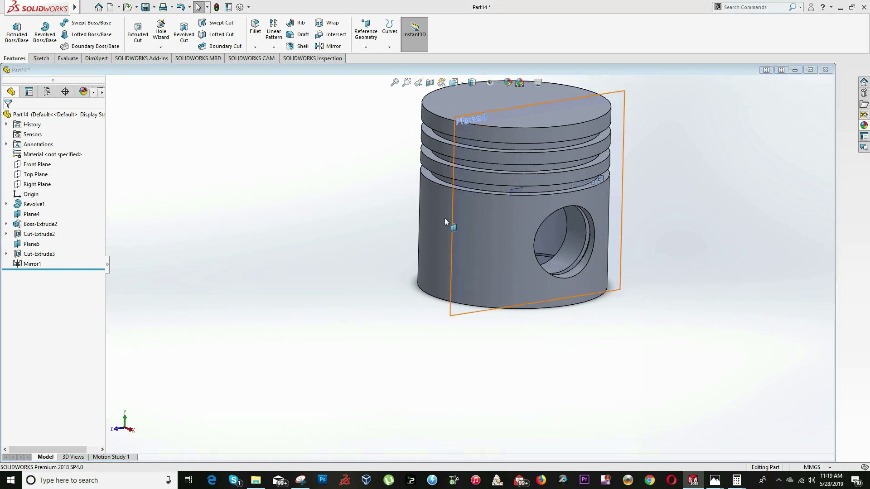
# Check the drawing, then fillet the inner crown edge with a 6.4 mm radius
pyautogui.hotkey('alt', 'Tab')
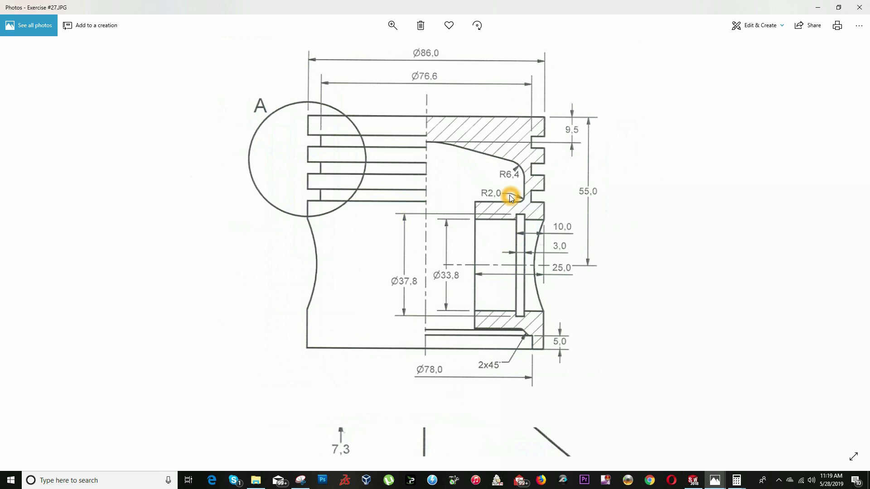
pyautogui.hotkey('alt', 'Tab')
pyautogui.click(519, 165)
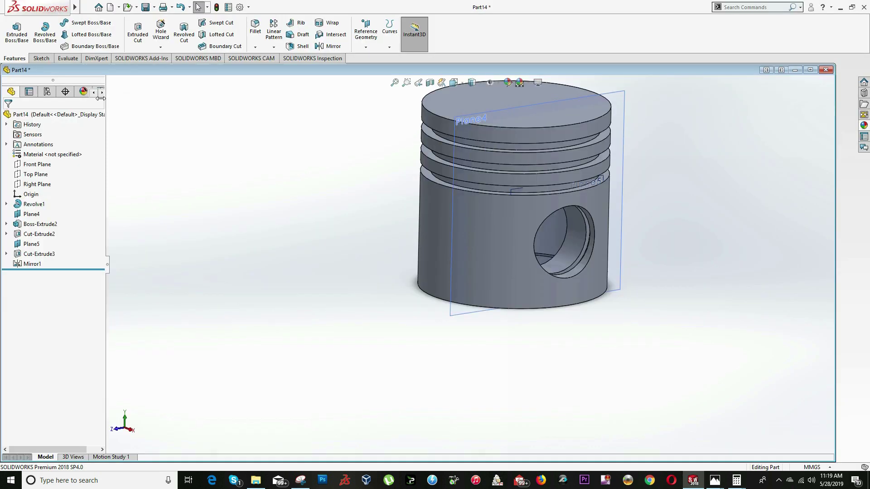
pyautogui.click(256, 30)
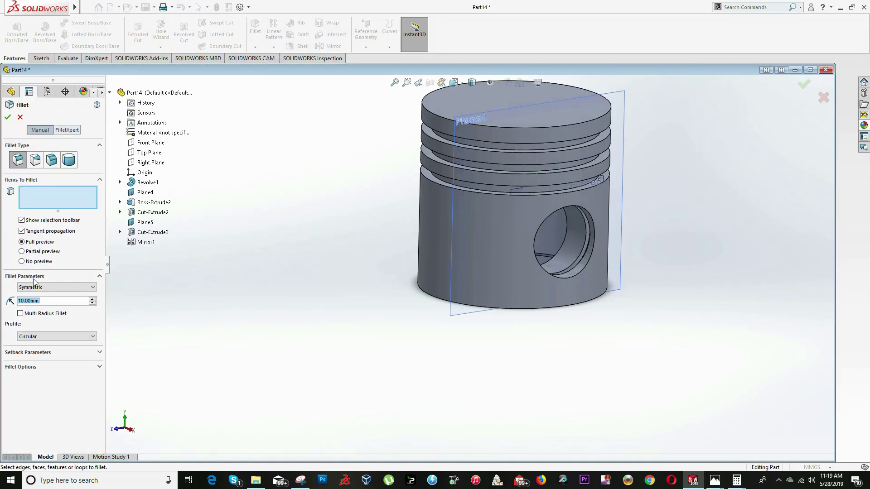
pyautogui.write('6.4')
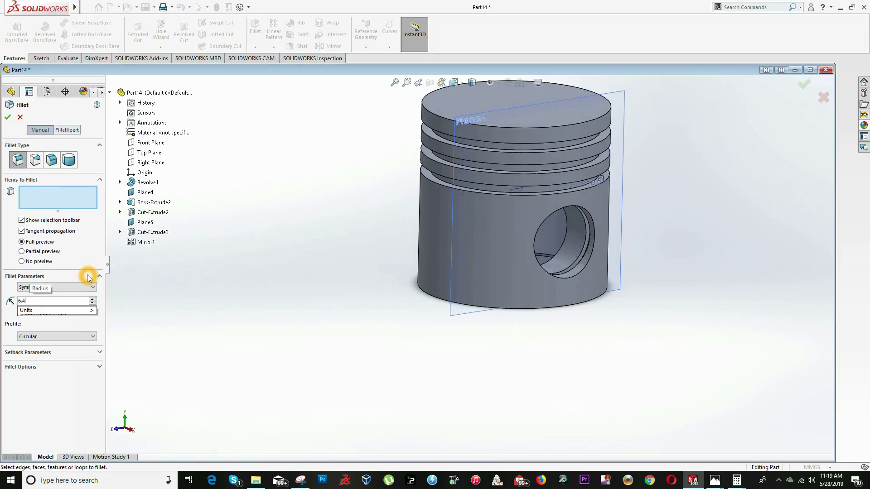
pyautogui.moveTo(419, 263); pyautogui.dragTo(456, 225, button='middle')
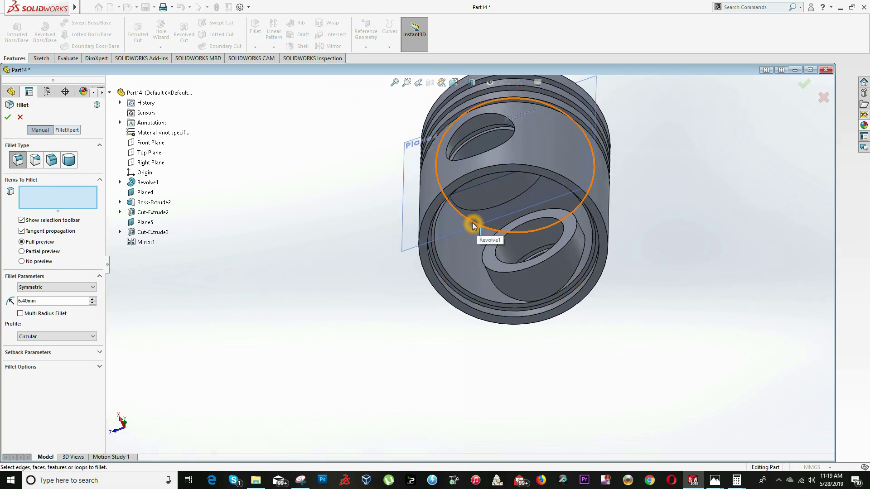
pyautogui.click(472, 223)
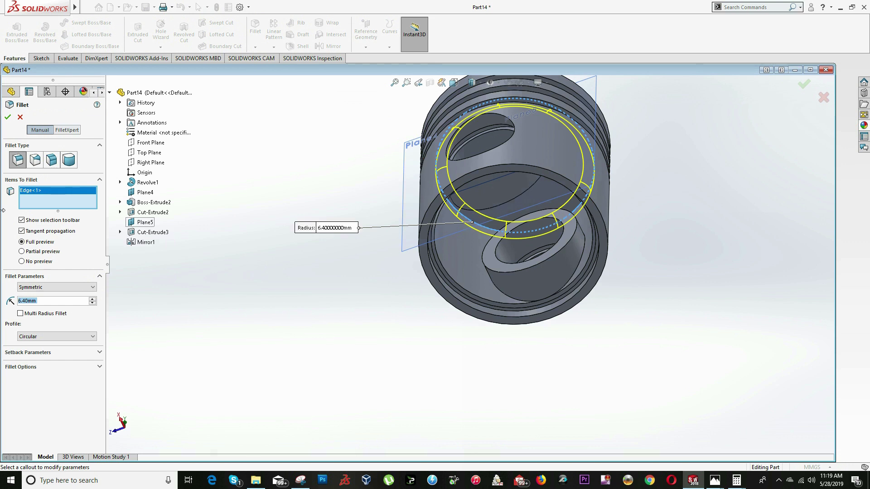
pyautogui.click(8, 117)
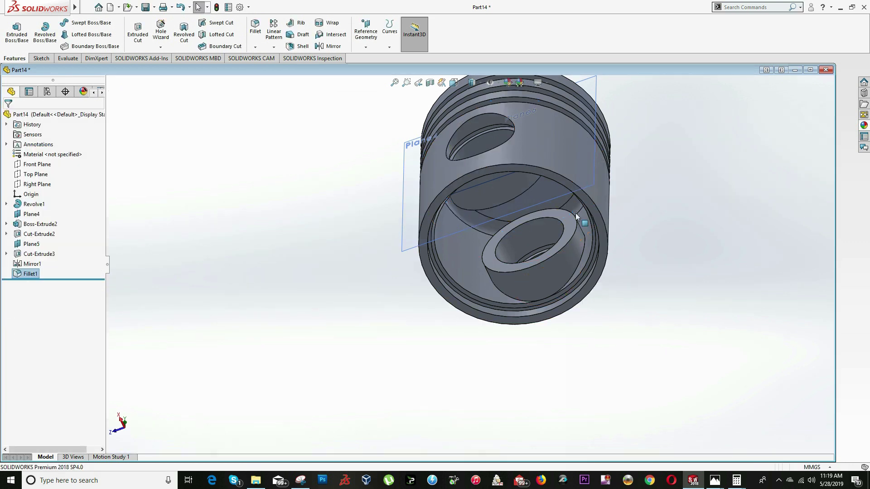
# Look up the R2,0 fillet on the piston drawing in Photos
pyautogui.hotkey('alt', 'Tab')
pyautogui.click(503, 240)
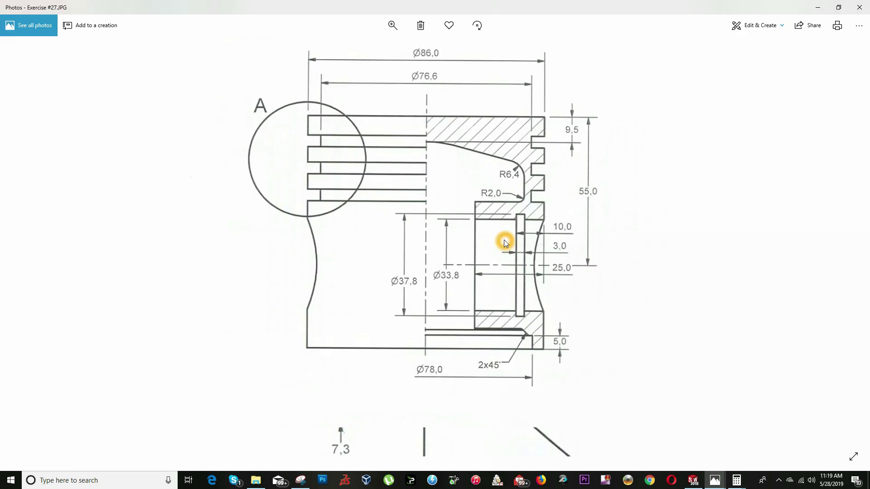
pyautogui.click(493, 194)
pyautogui.click(520, 201)
pyautogui.hotkey('alt', 'Tab')
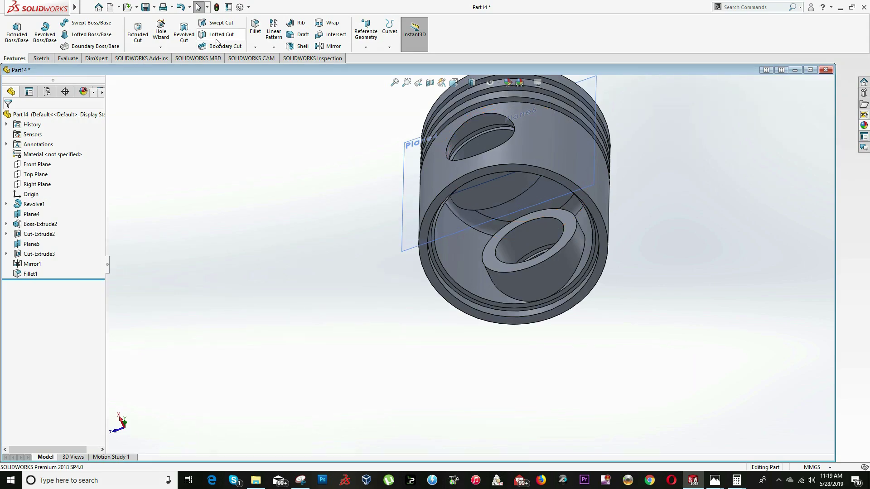
# Apply a 2 mm fillet to the inner edges of both pin bosses
pyautogui.click(255, 28)
pyautogui.write('2')
pyautogui.press('Return')
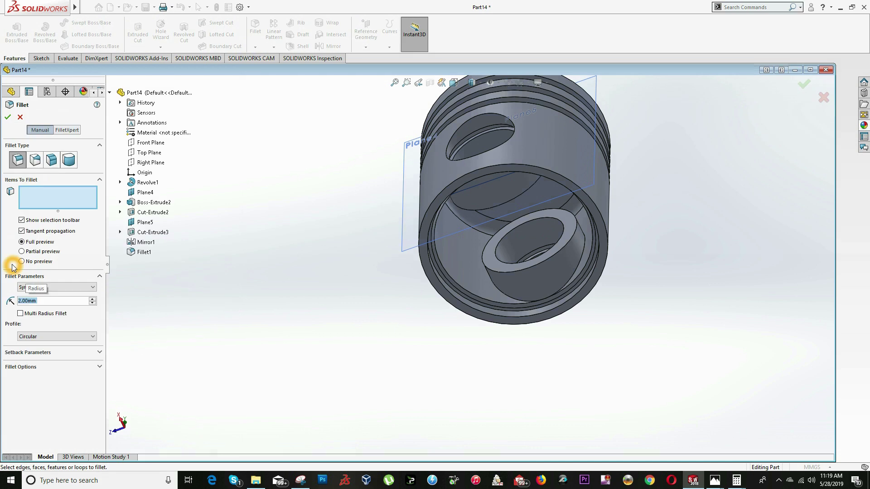
pyautogui.scroll(-3, 549, 256)
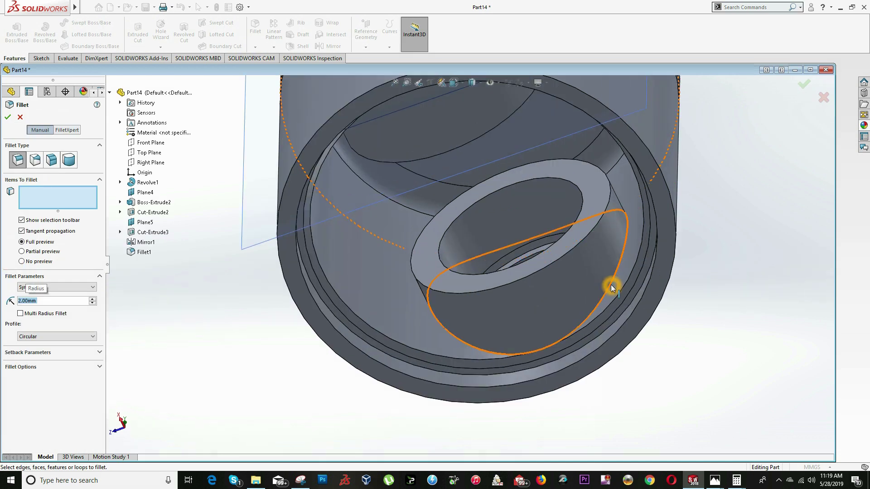
pyautogui.click(606, 285)
pyautogui.moveTo(603, 282); pyautogui.dragTo(468, 185, button='middle')
pyautogui.click(417, 227)
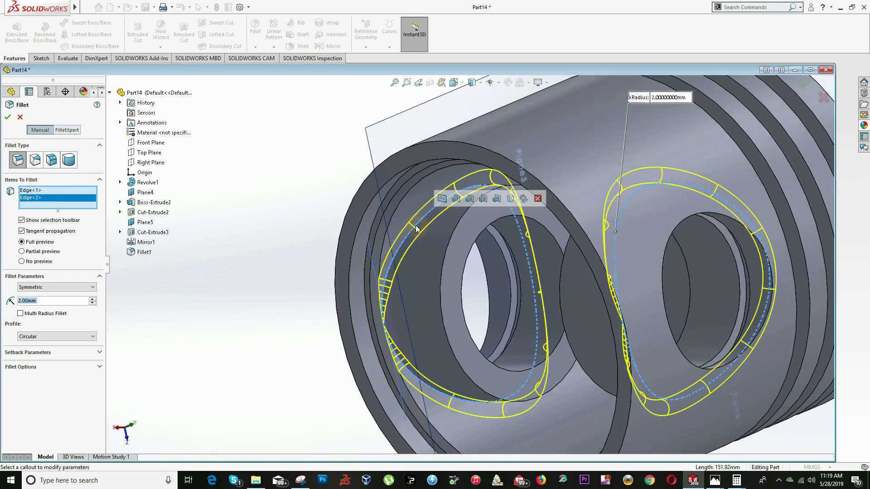
pyautogui.click(8, 121)
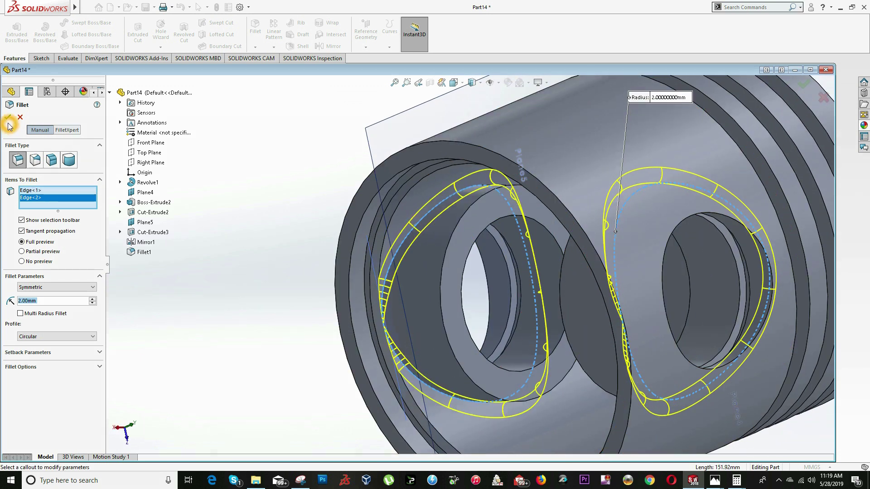